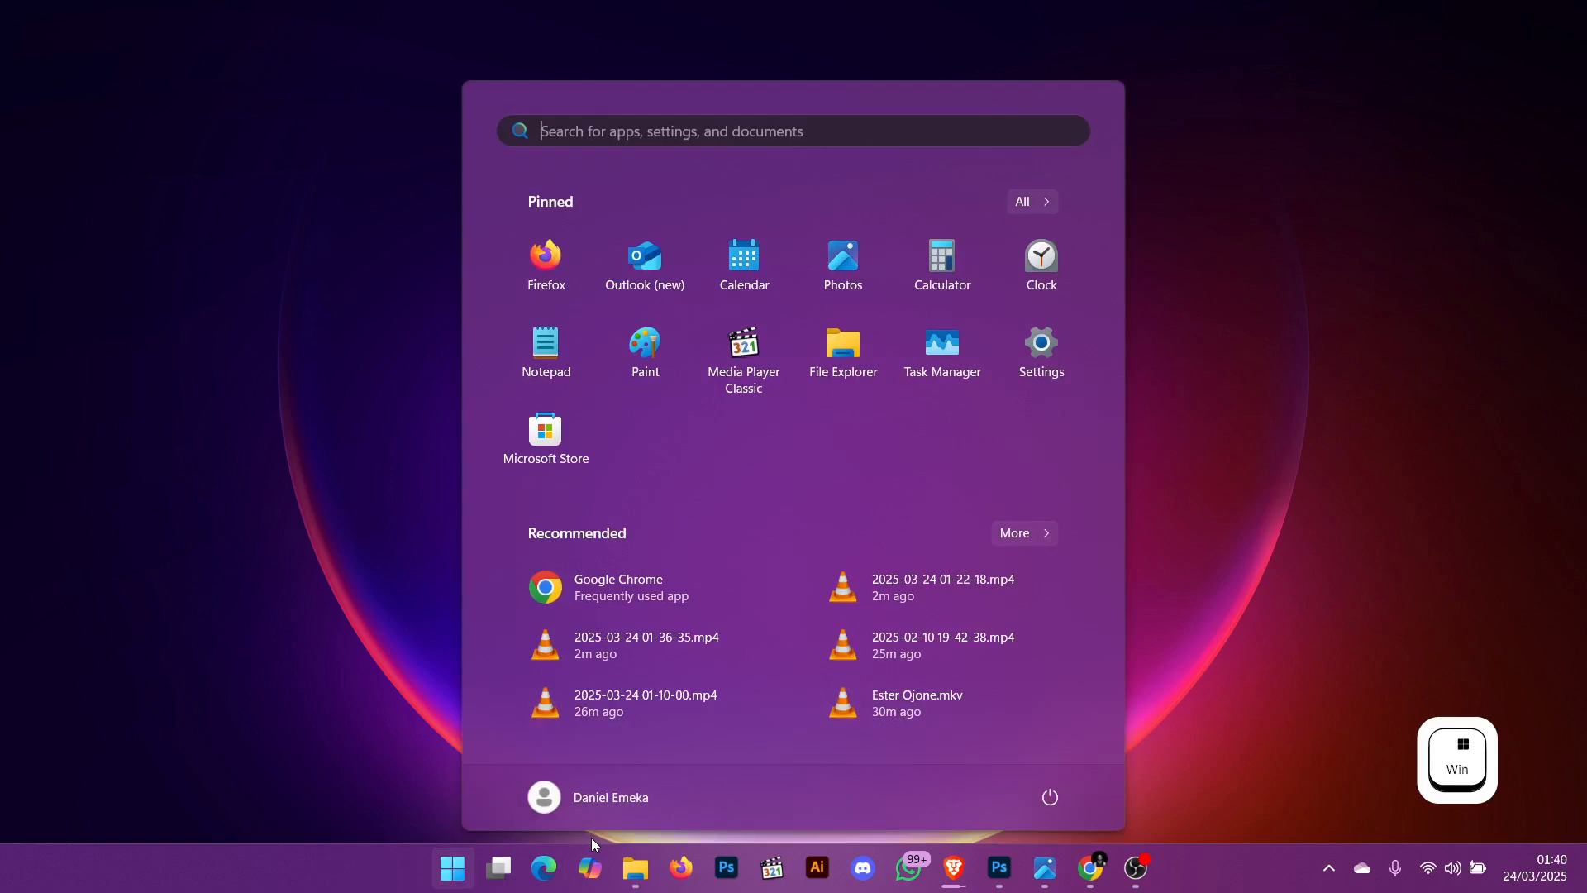
# Find the Keyviz app in the Microsoft Store, launch it and minimize the store window
pyautogui.write('MI')
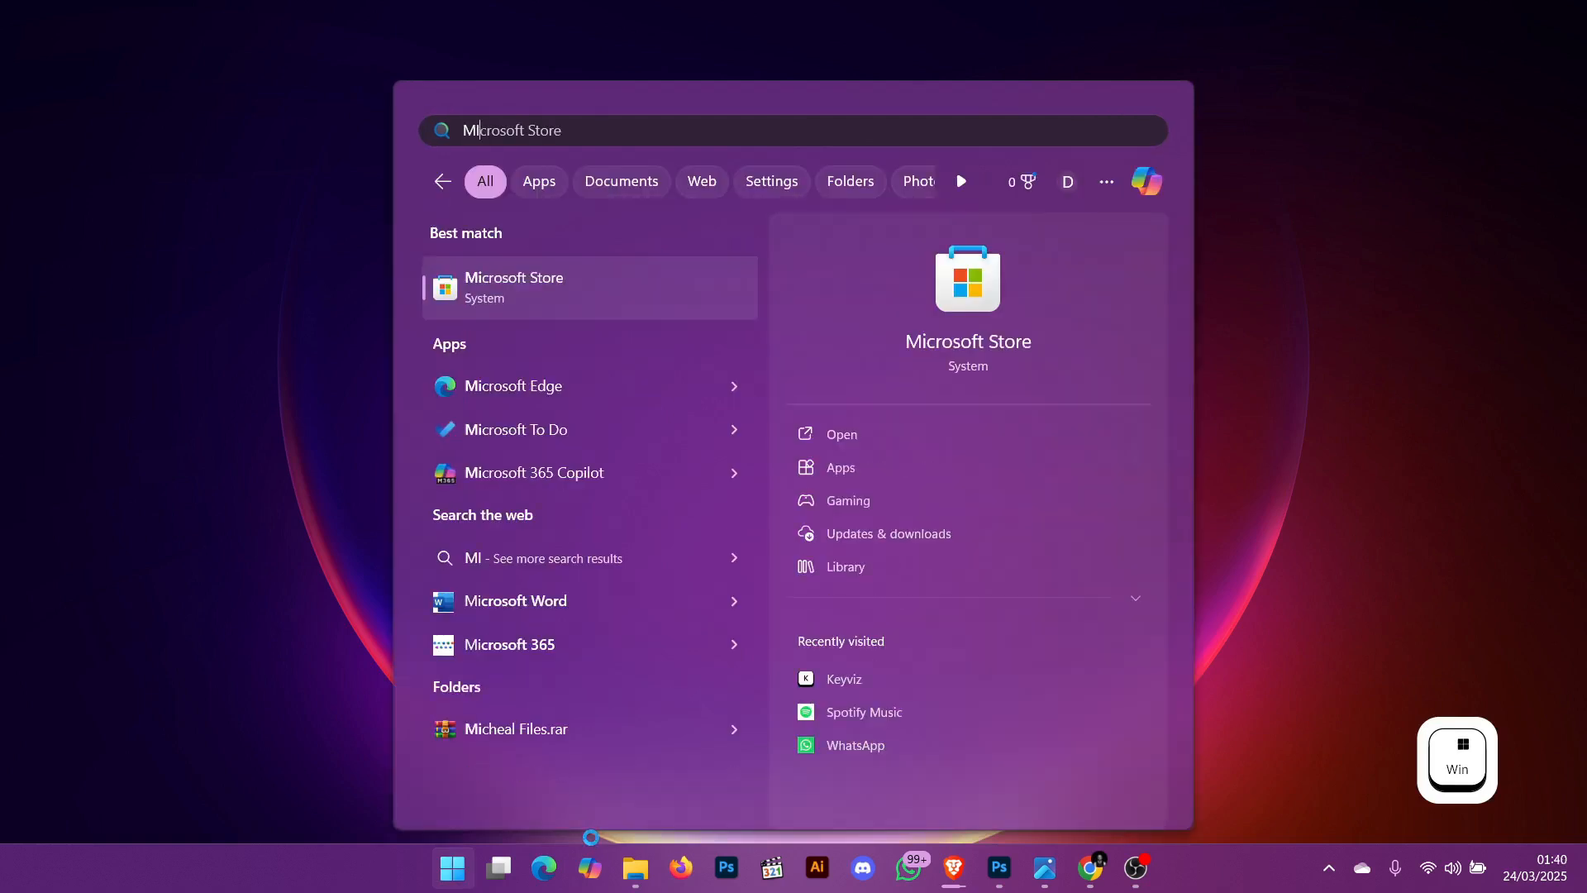
pyautogui.click(508, 295)
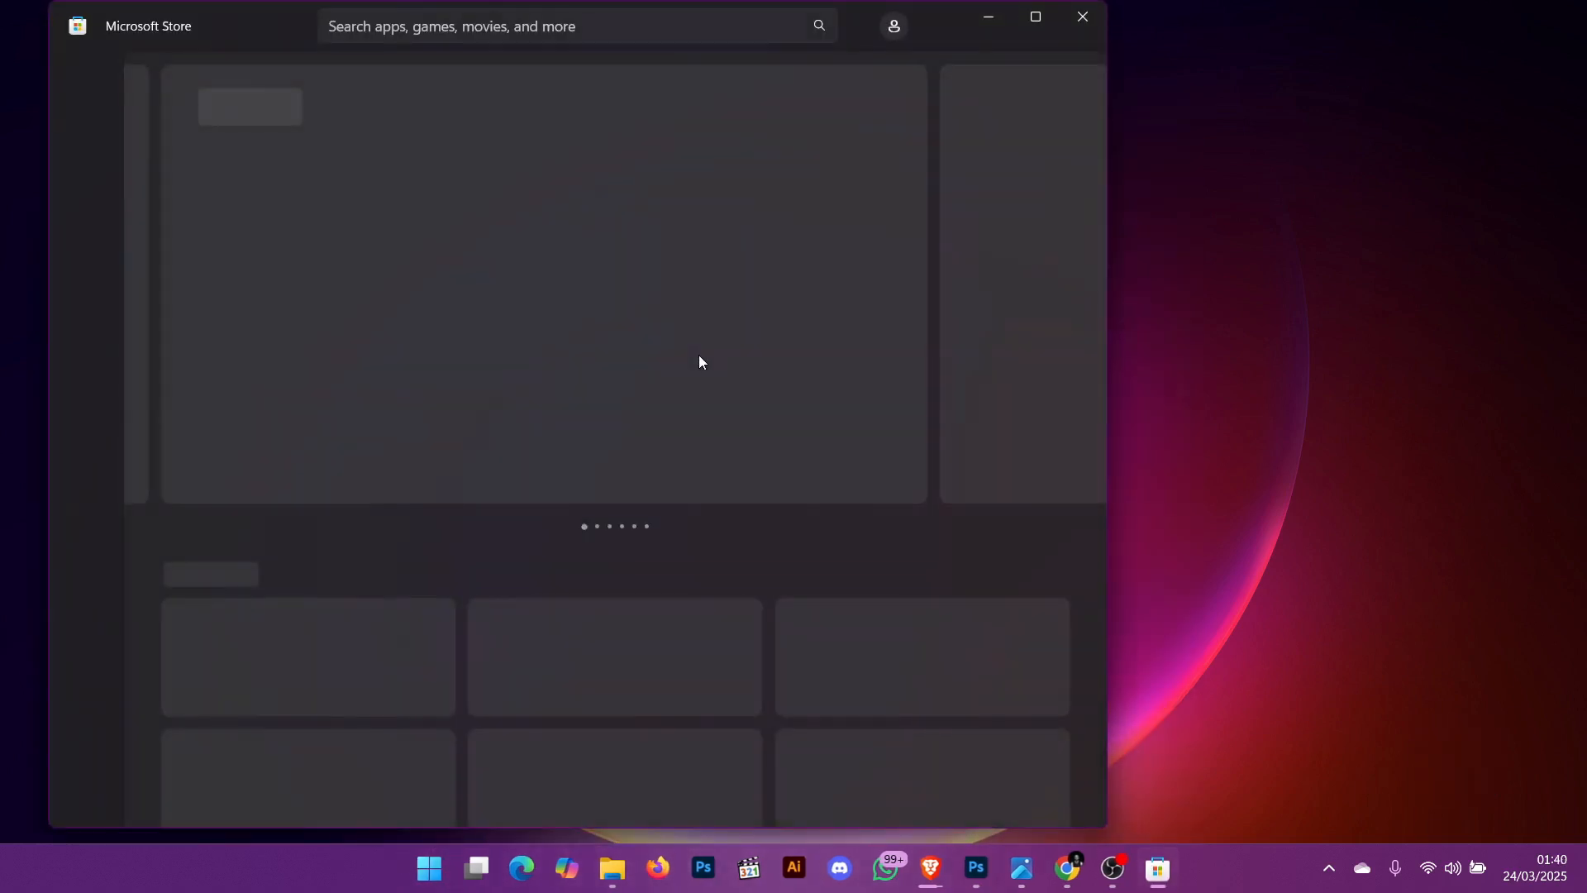
pyautogui.click(563, 31)
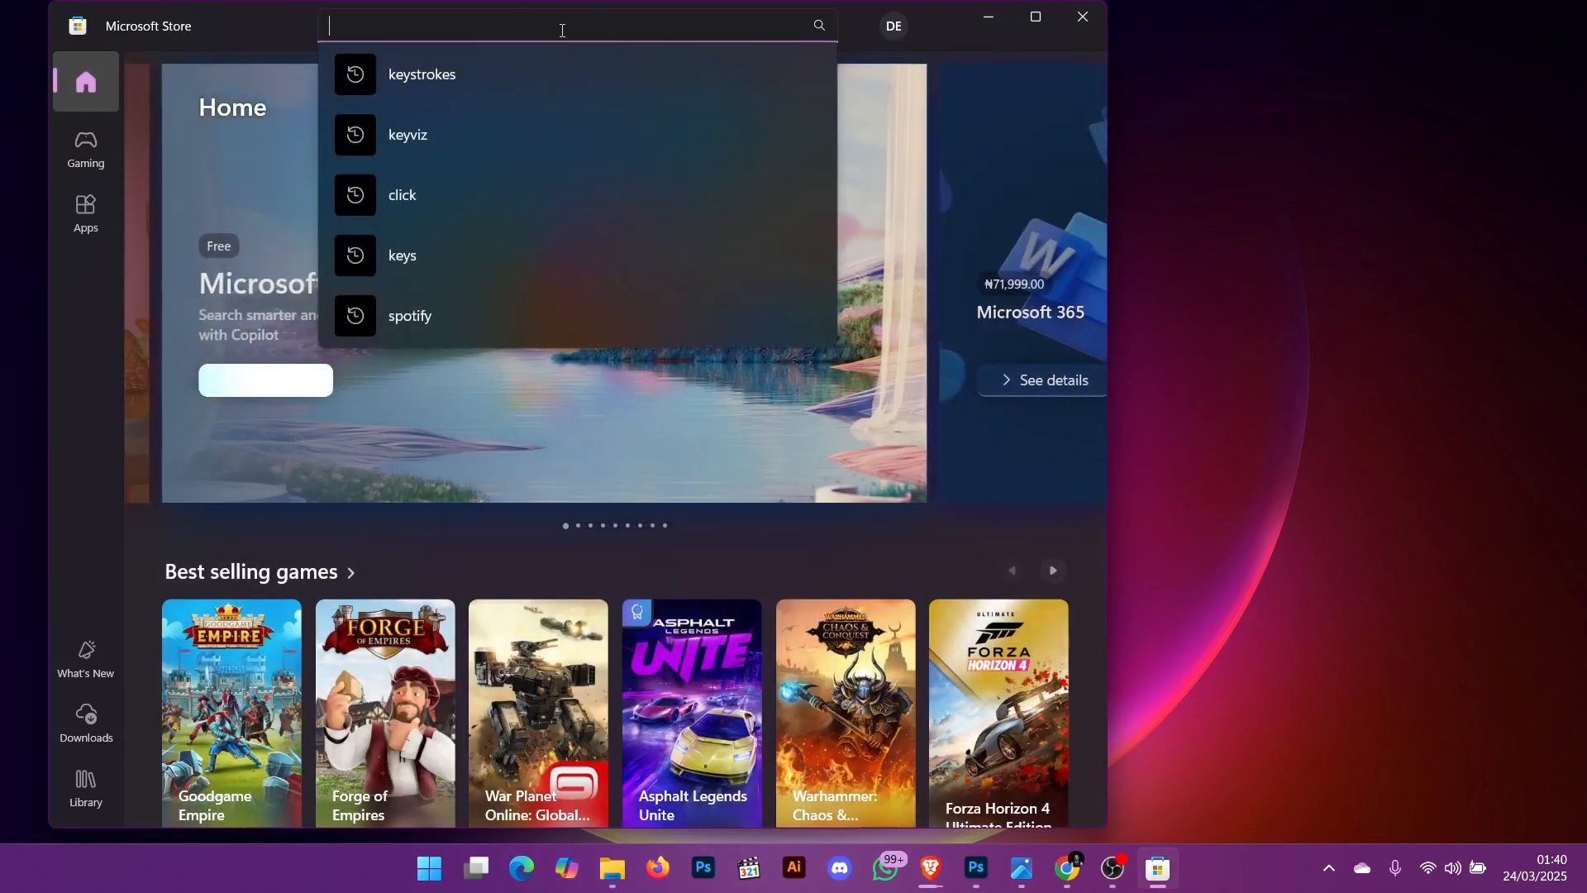
pyautogui.write('KEY')
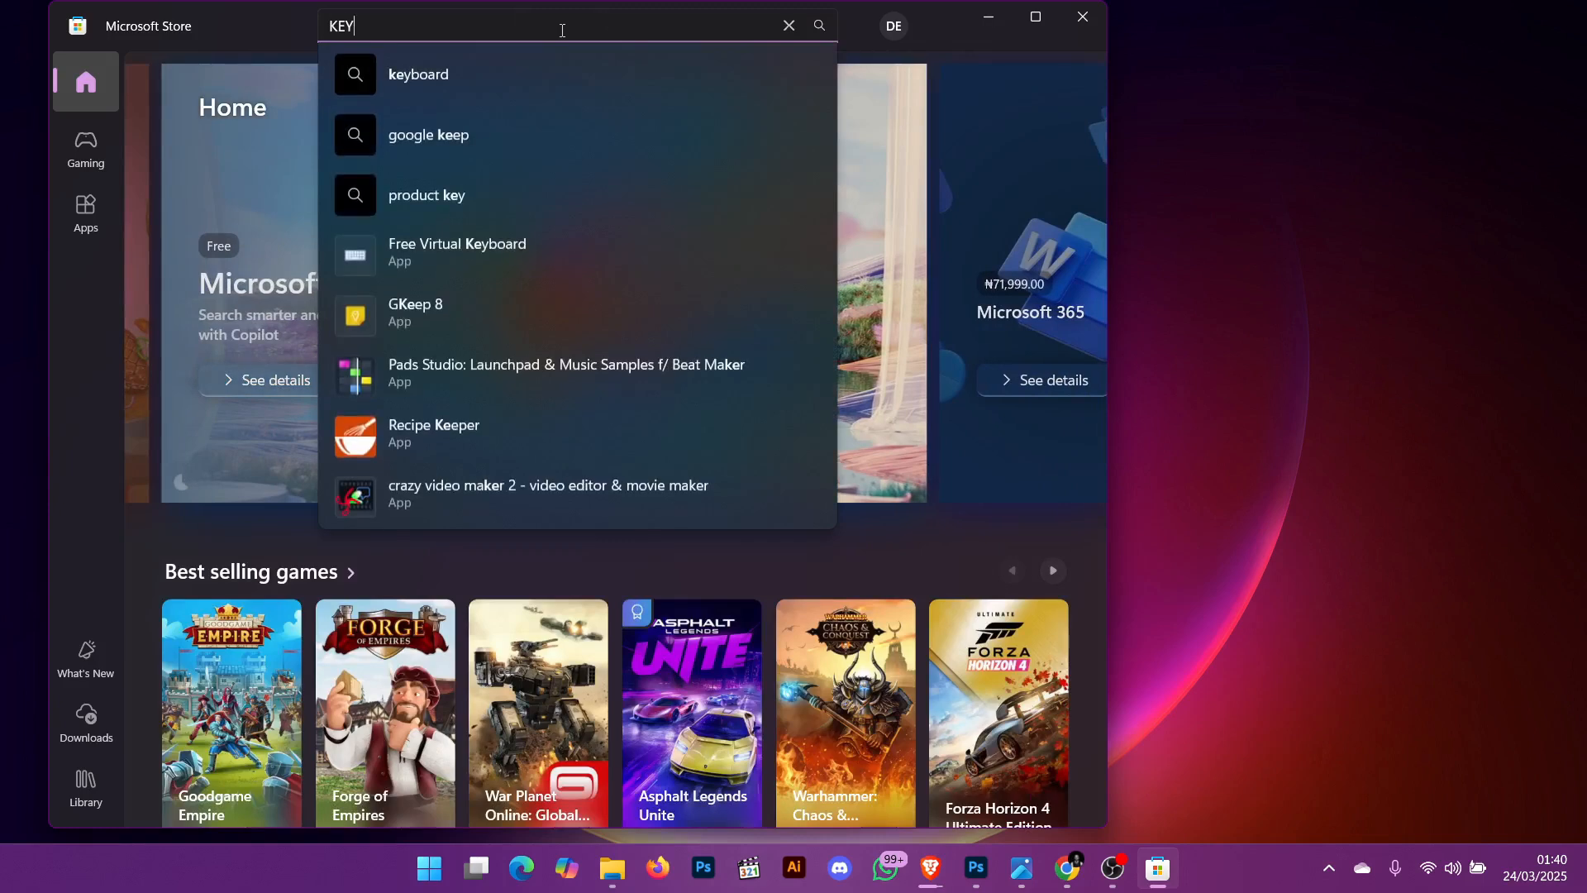
pyautogui.write('VIZ')
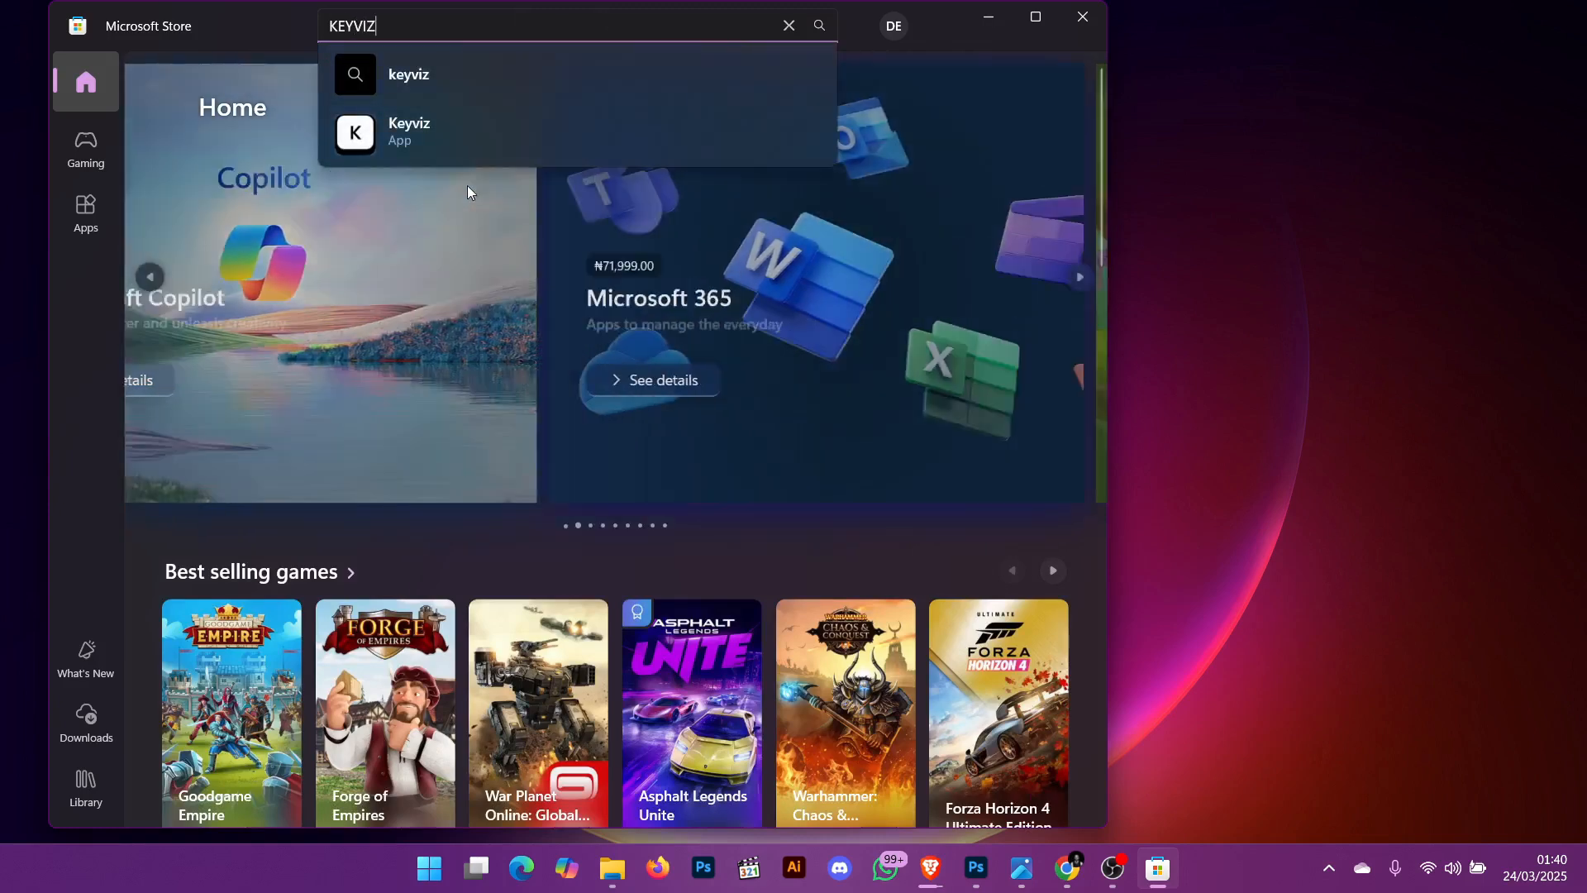
pyautogui.click(508, 138)
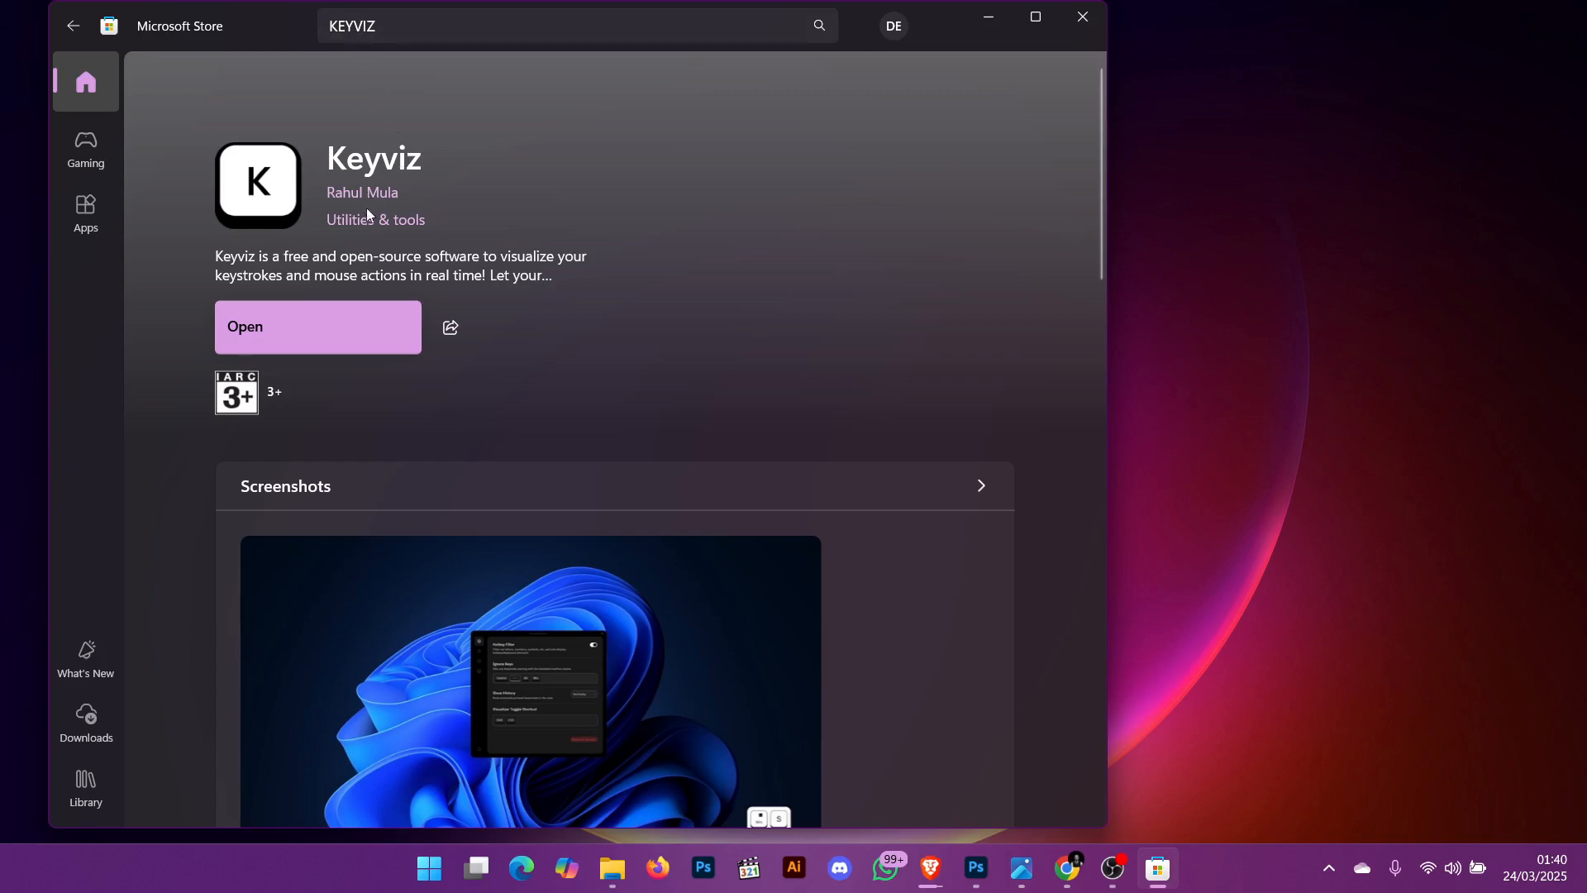
pyautogui.click(349, 337)
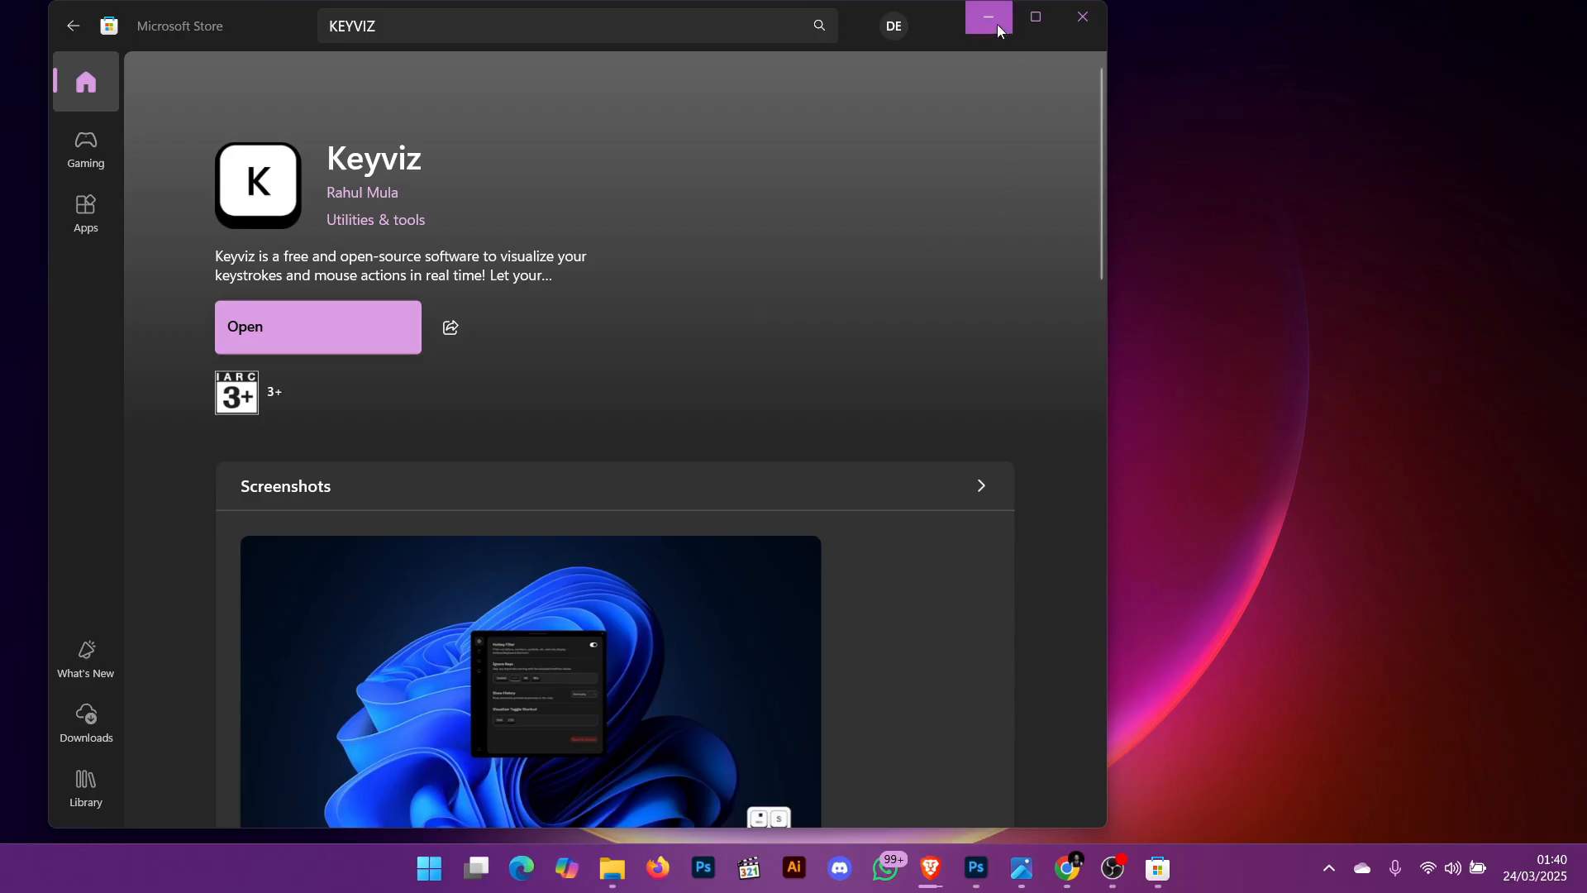
pyautogui.click(997, 23)
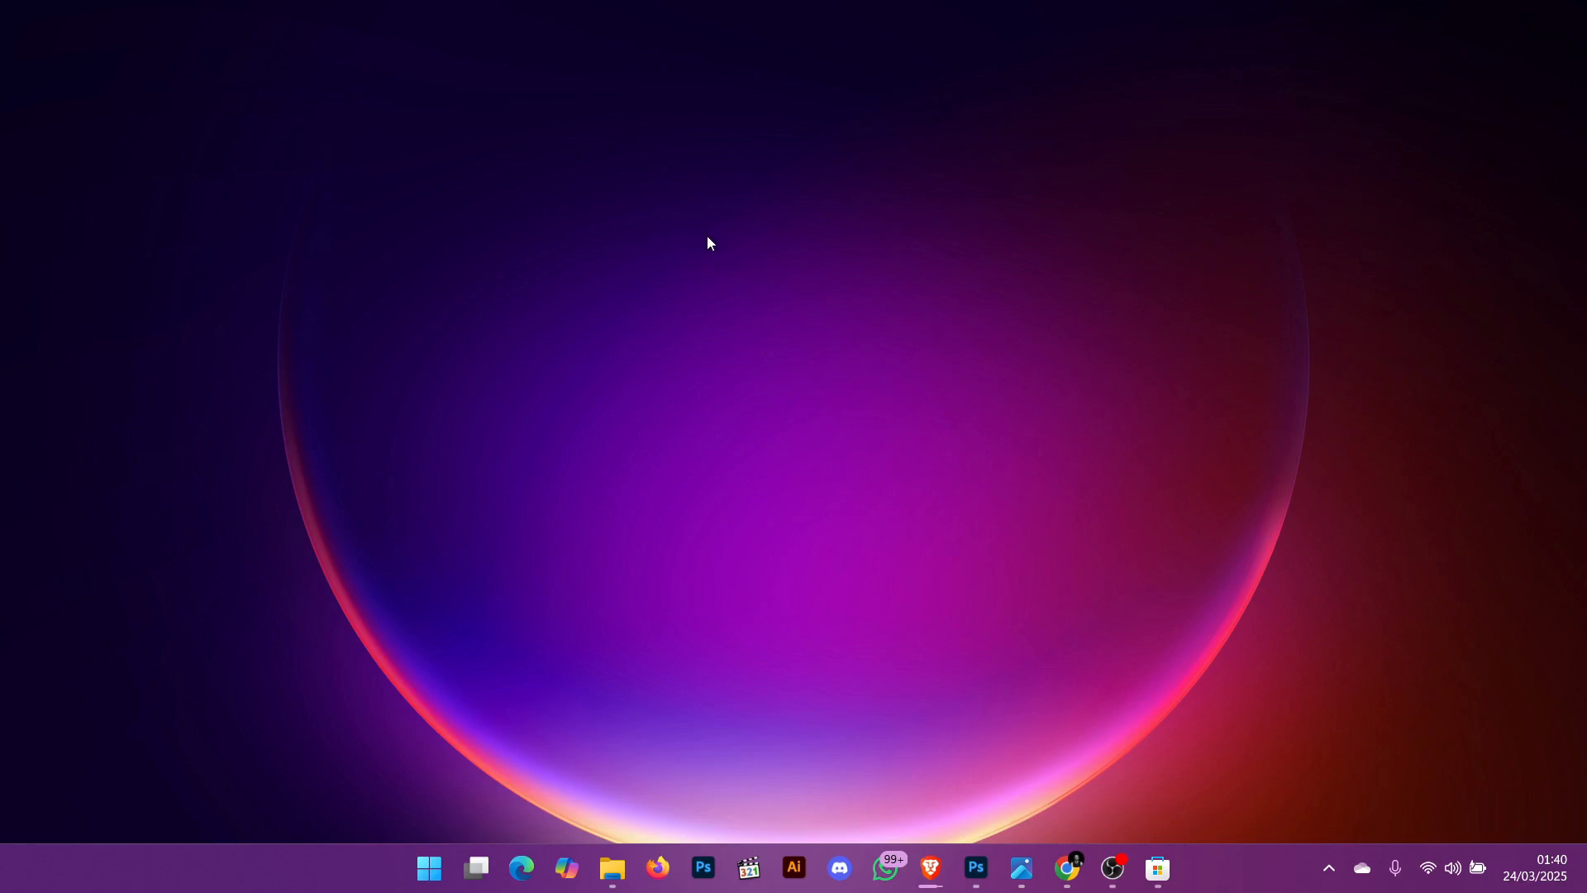
# Test the keystroke visualizer on the desktop with the show-desktop and screen-snip shortcuts
pyautogui.press('super+d')
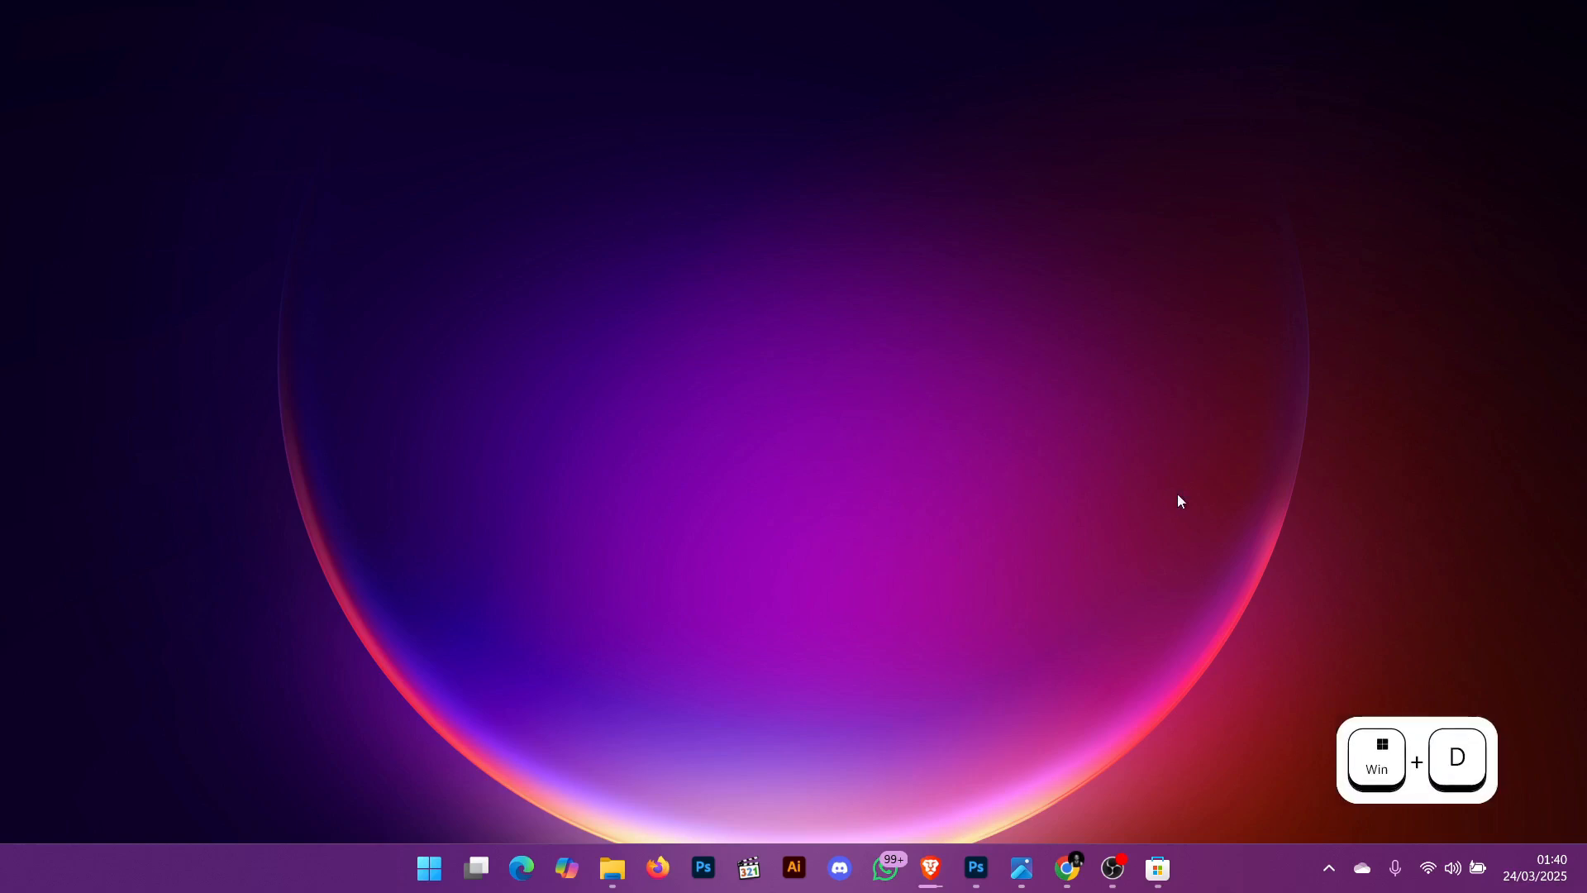
pyautogui.press('super+d')
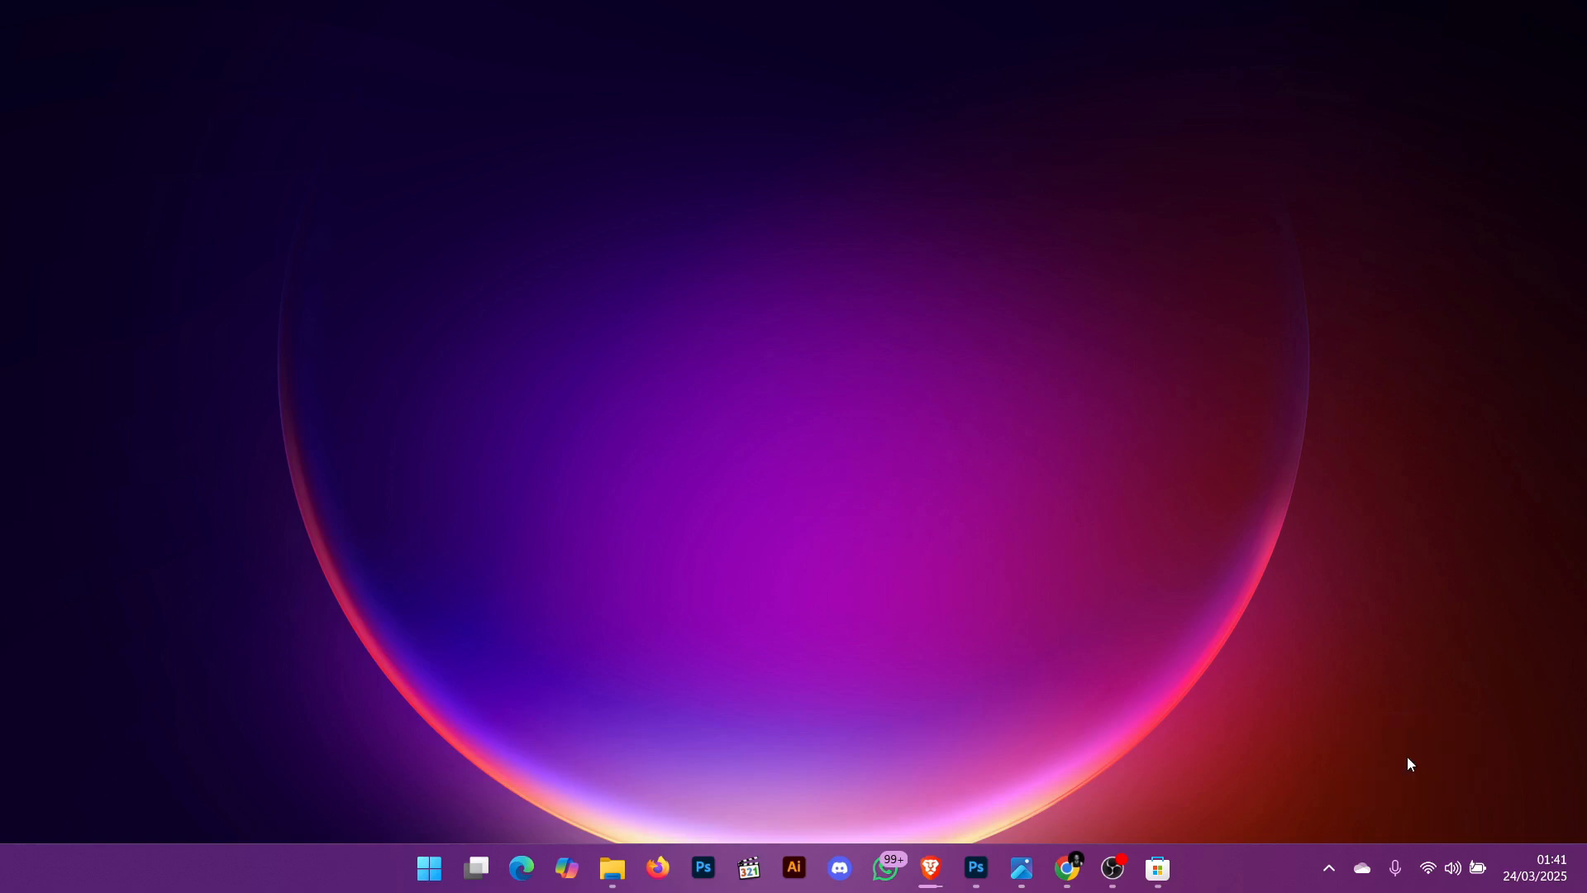
pyautogui.press('super+shift+s')
pyautogui.press('super+d')
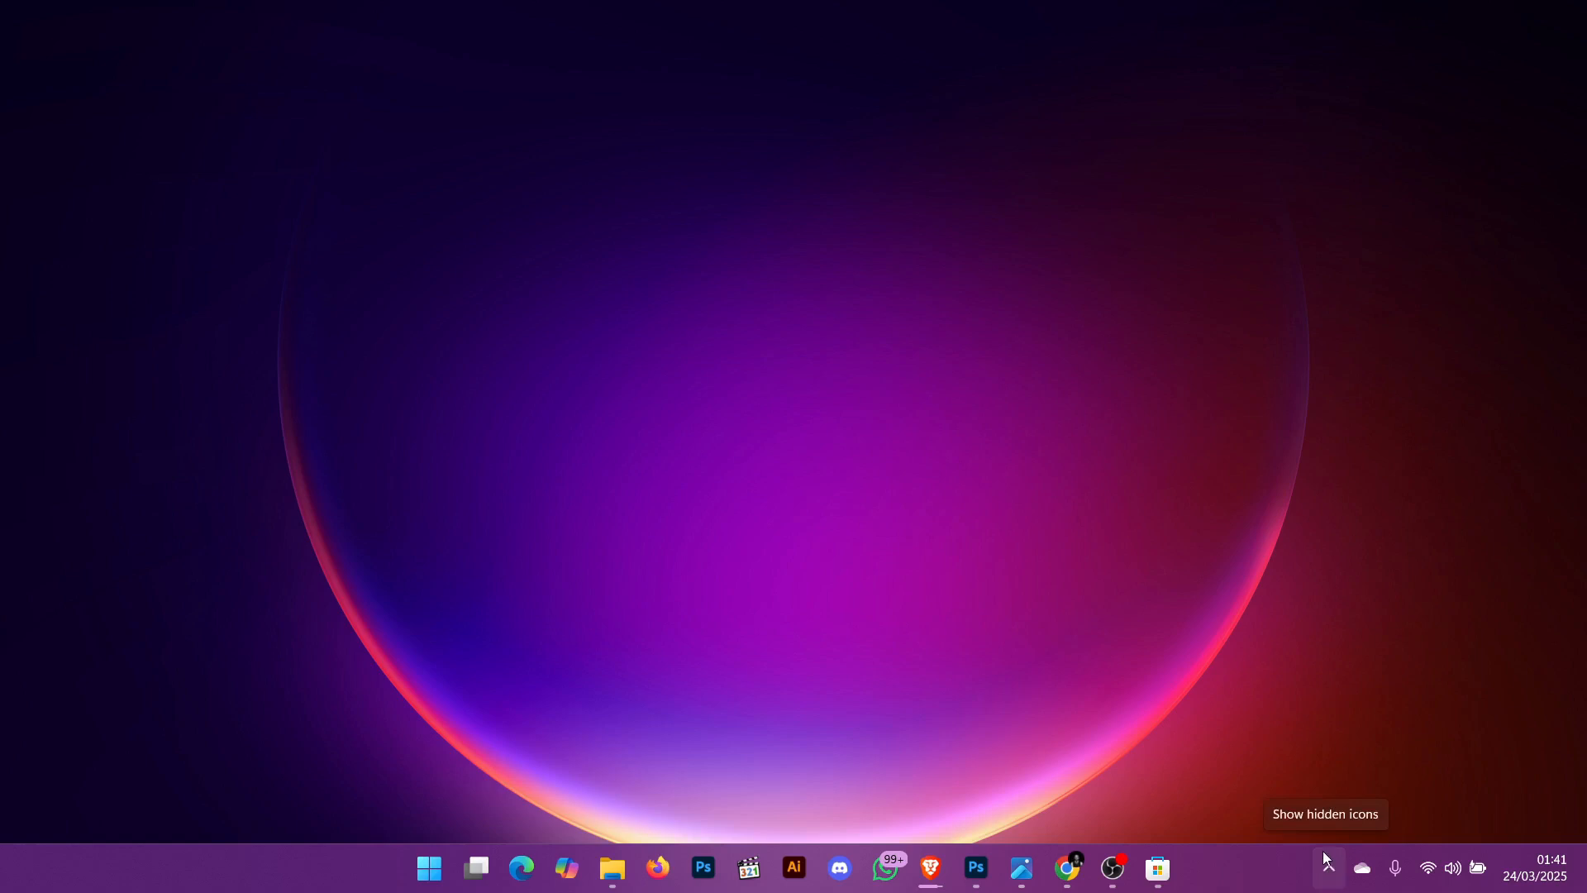
# Open the settings window of Keyviz from its hidden tray icon and move the window higher on the desktop
pyautogui.click(1330, 873)
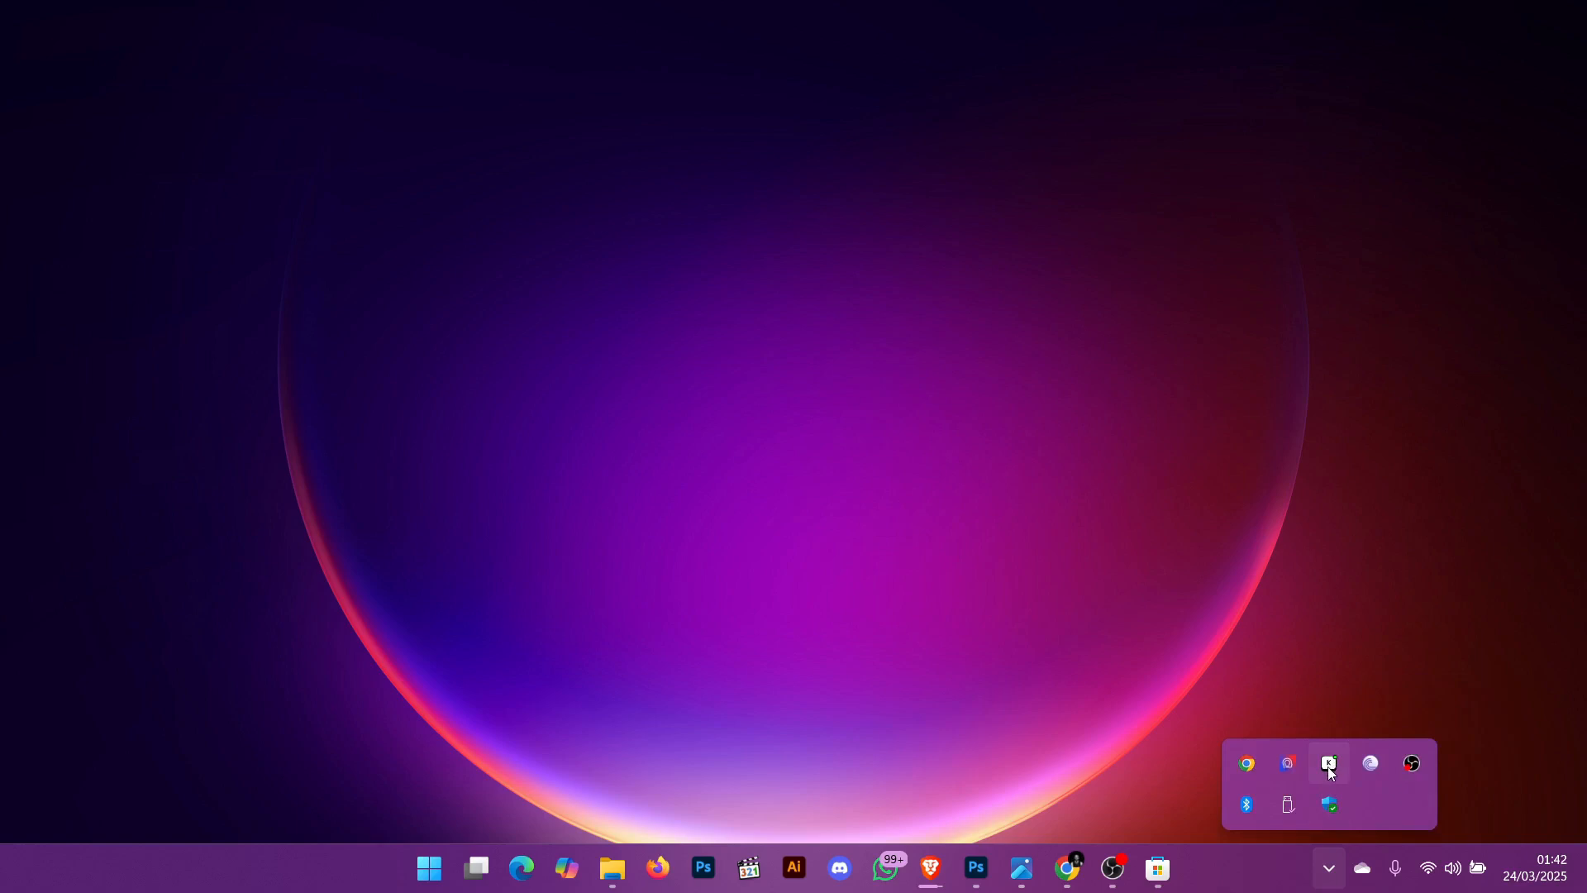
pyautogui.click(1320, 868)
pyautogui.click(1323, 868)
pyautogui.rightClick(1336, 759)
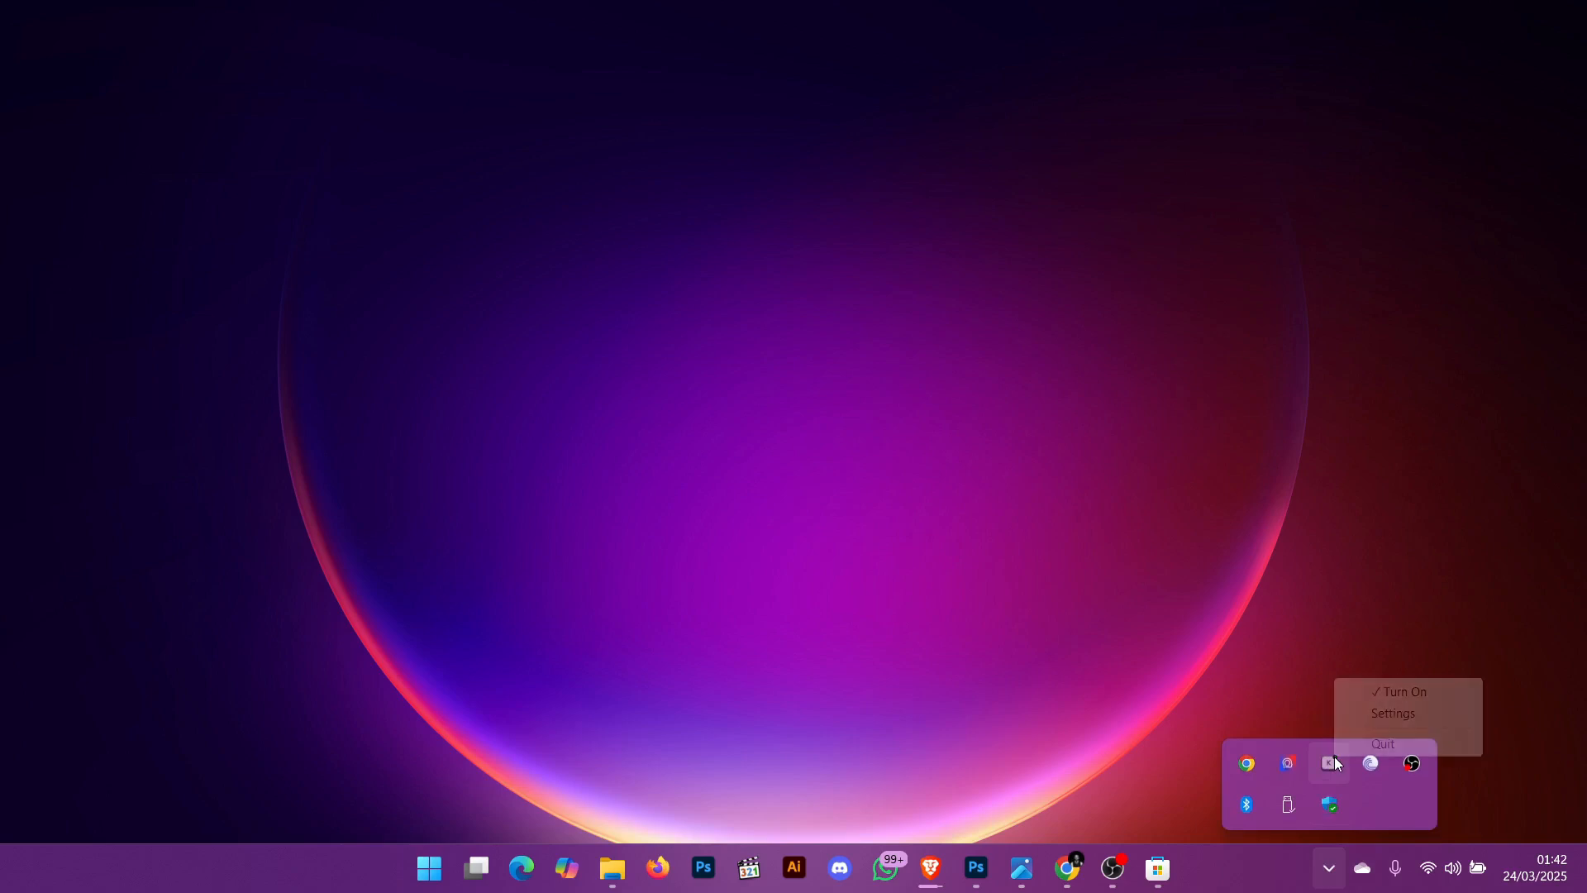
pyautogui.click(1376, 713)
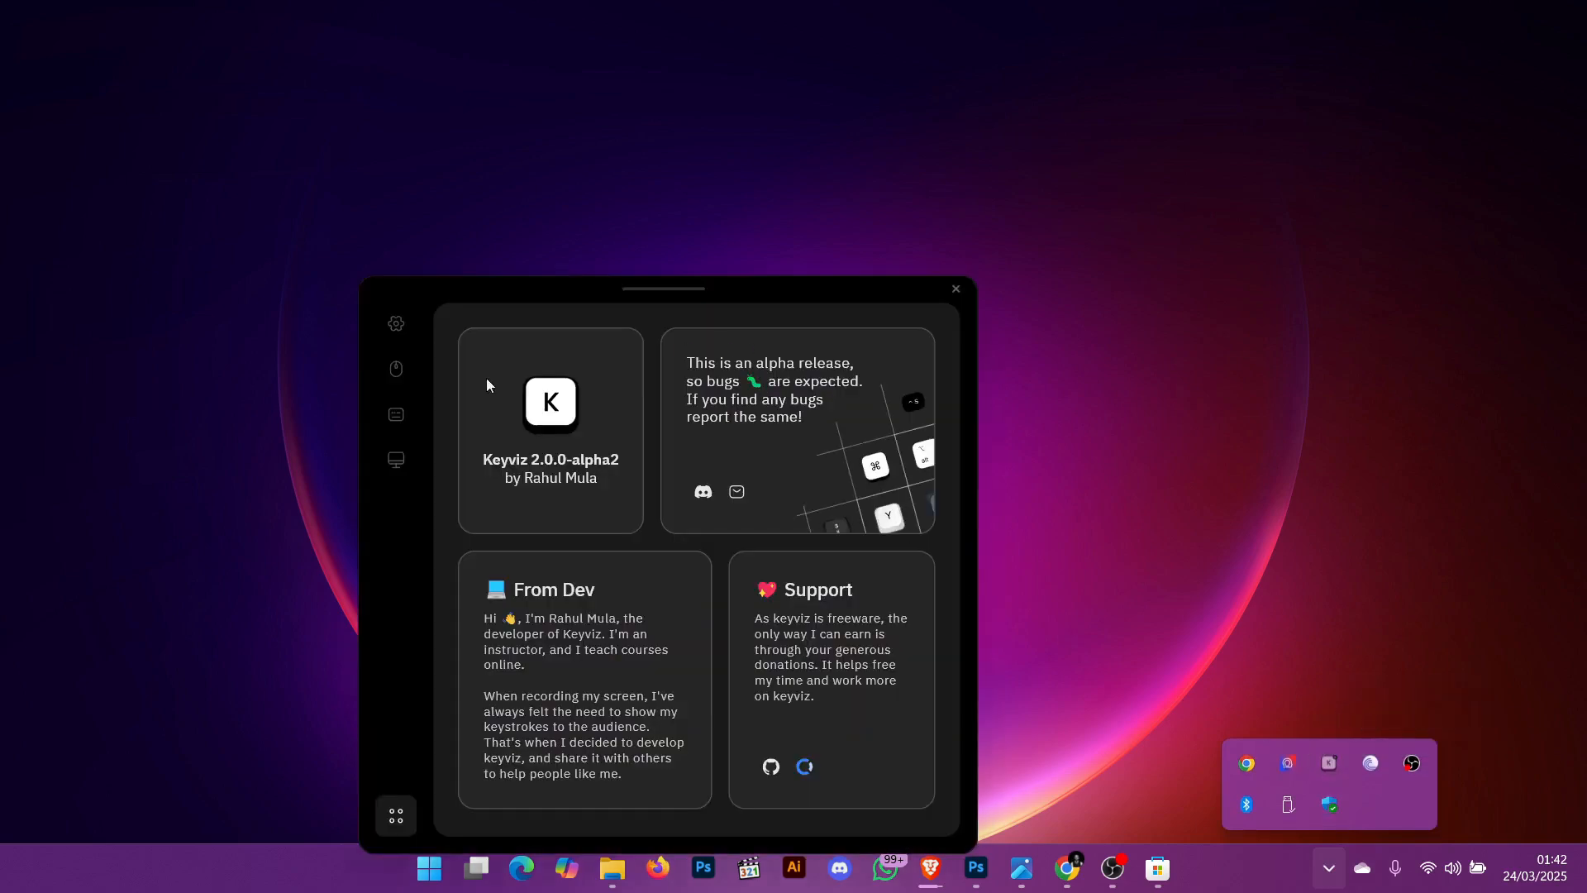
pyautogui.moveTo(559, 289); pyautogui.dragTo(612, 124)
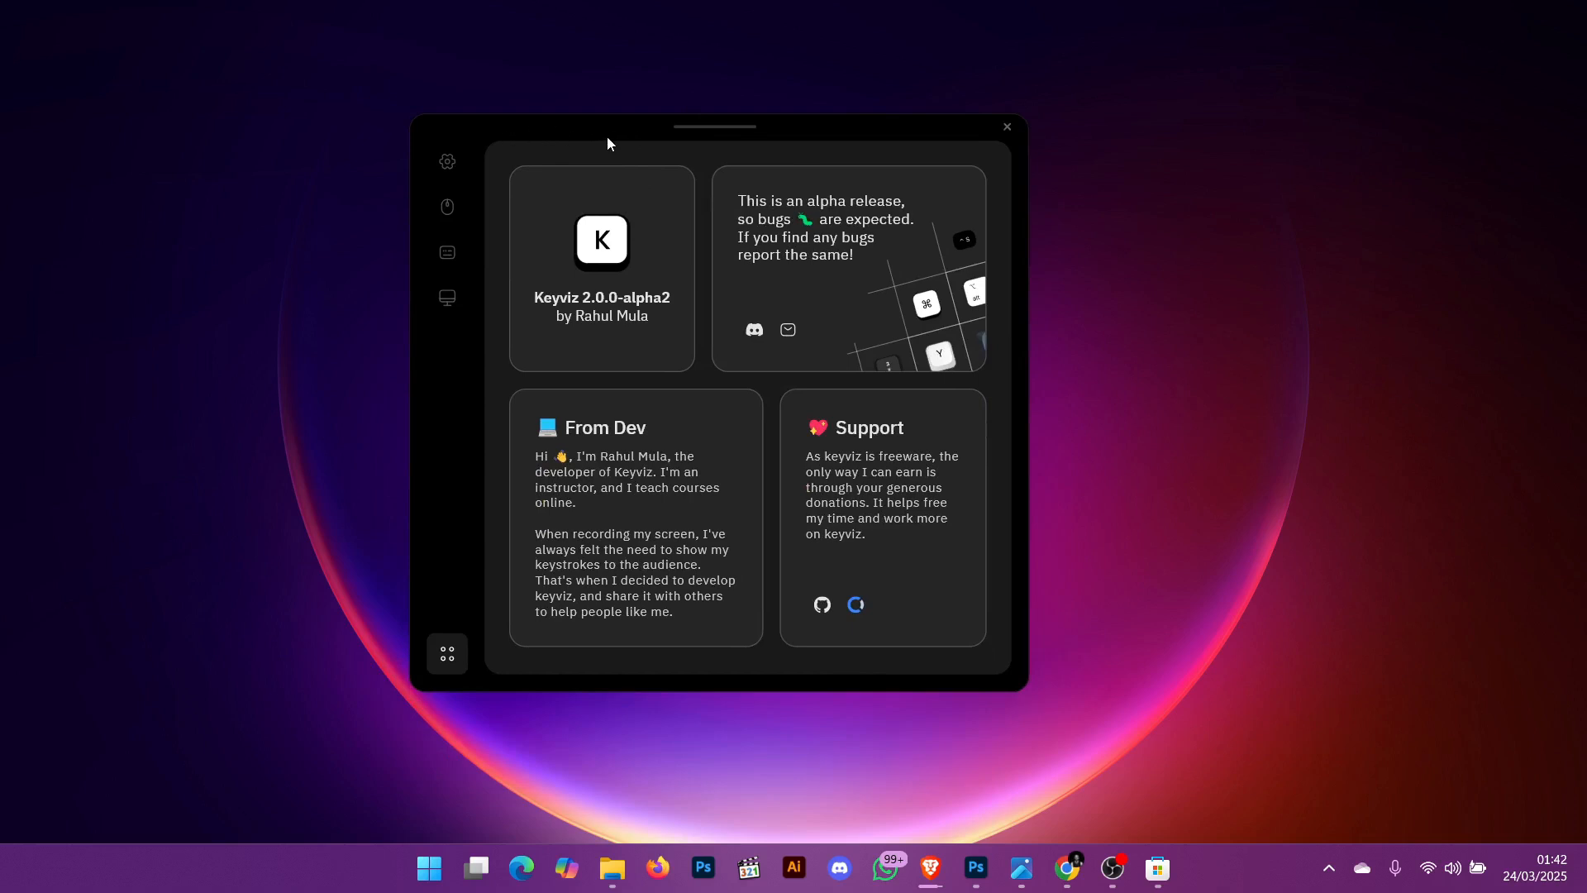
# Toggle the Control and Shift modifiers under Ignore Keys, ending with all four modifiers enabled, and test the visualizer with Control+D
pyautogui.click(448, 163)
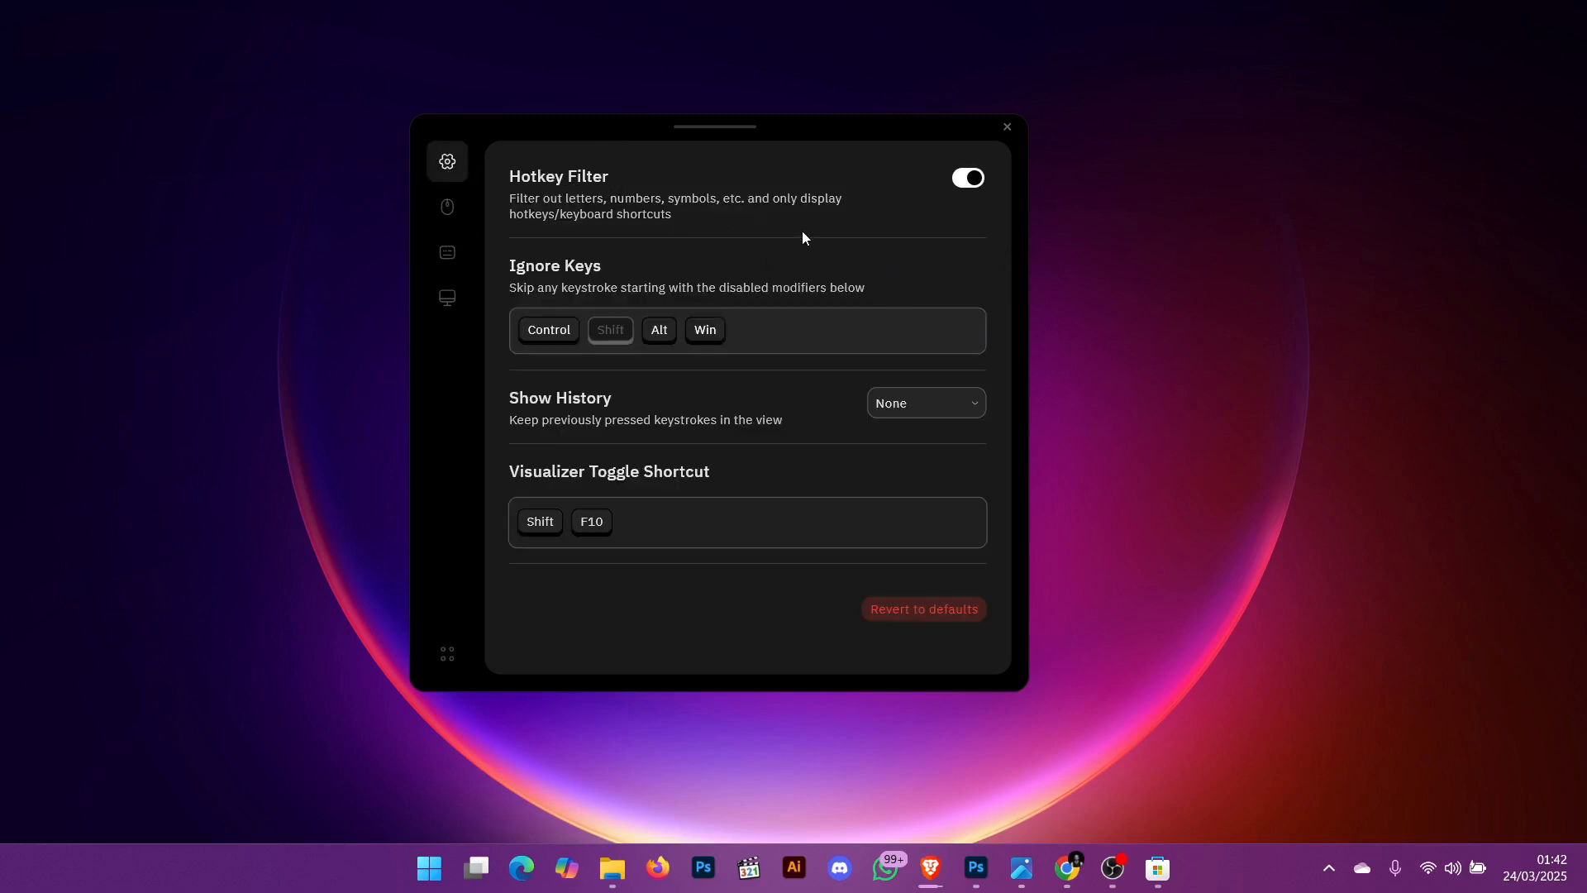
pyautogui.click(628, 332)
pyautogui.click(551, 342)
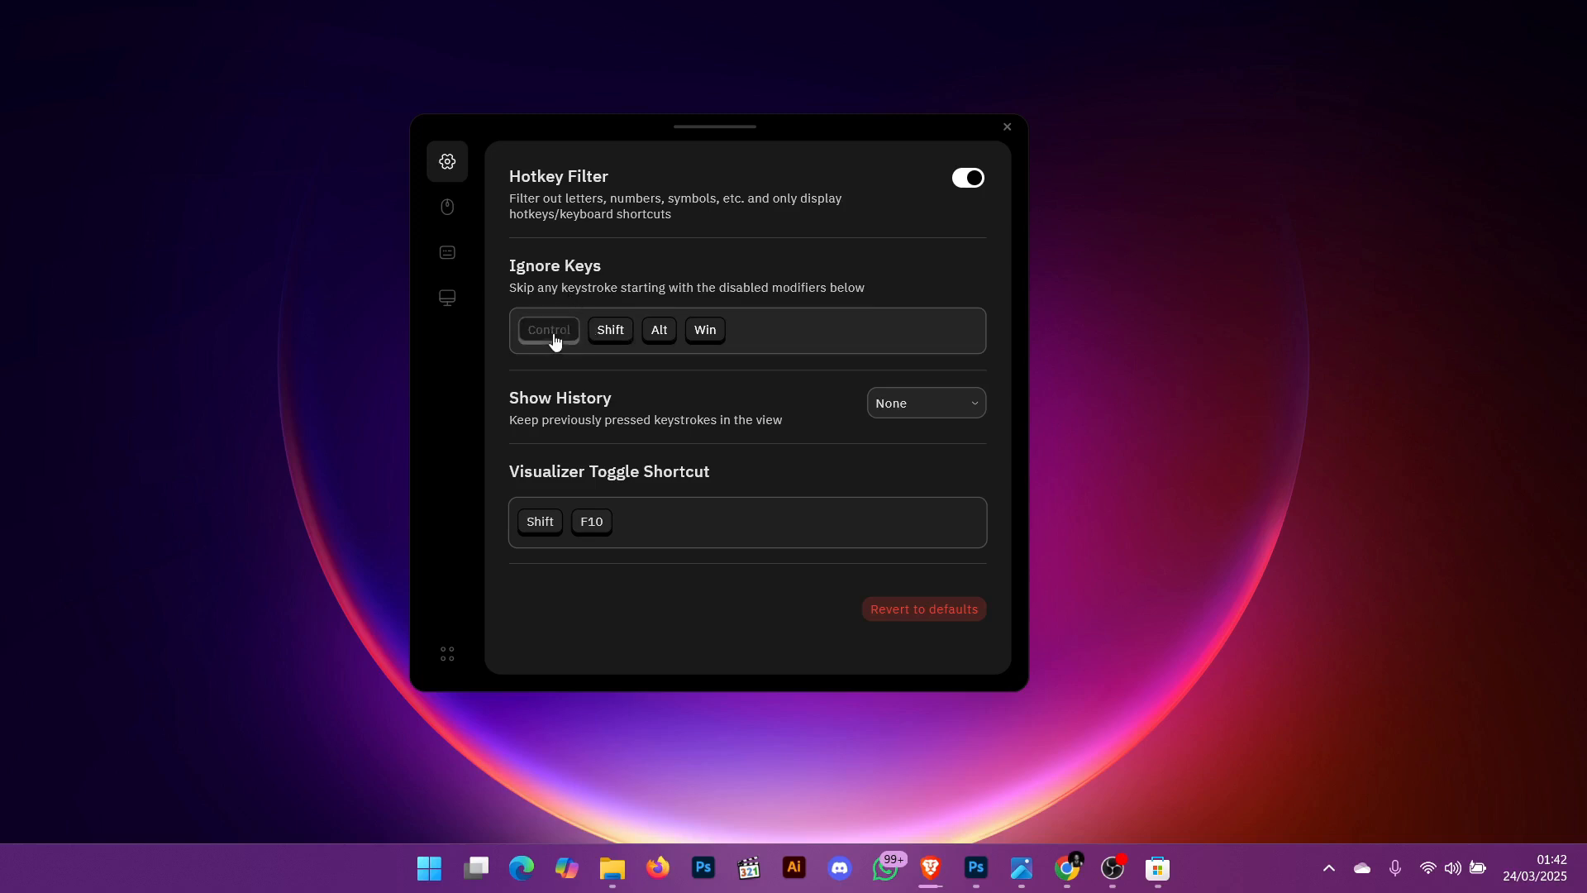
pyautogui.click(595, 340)
pyautogui.click(553, 339)
pyautogui.click(617, 339)
pyautogui.click(569, 334)
pyautogui.click(600, 339)
pyautogui.hotkey('ctrl', 'd')
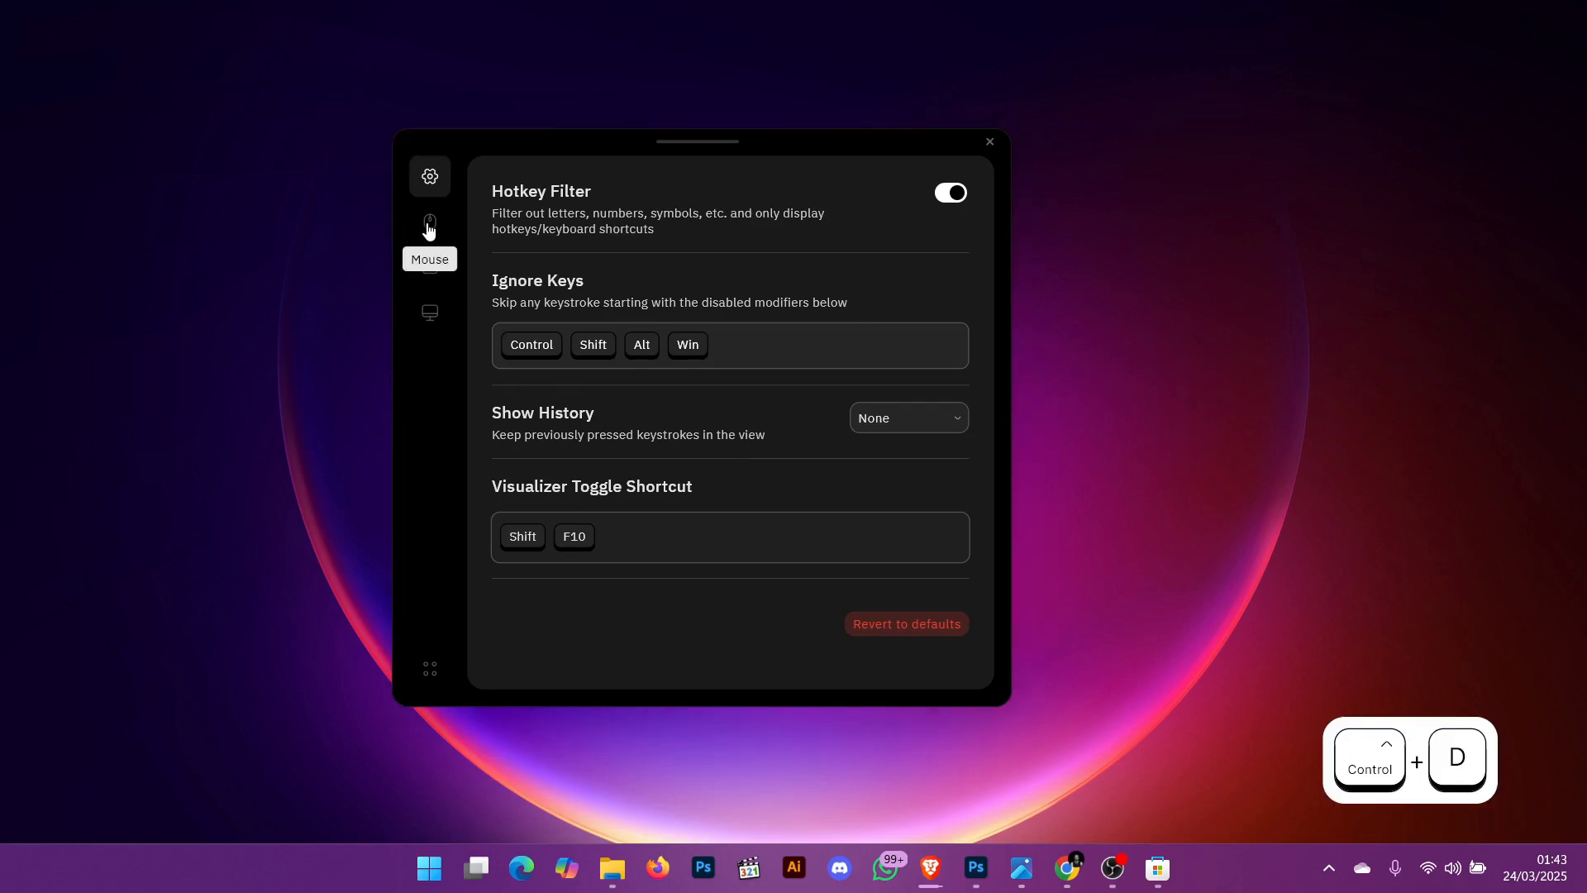
# Review the mouse visualization settings and inspect the click color picker without changing the color
pyautogui.click(430, 228)
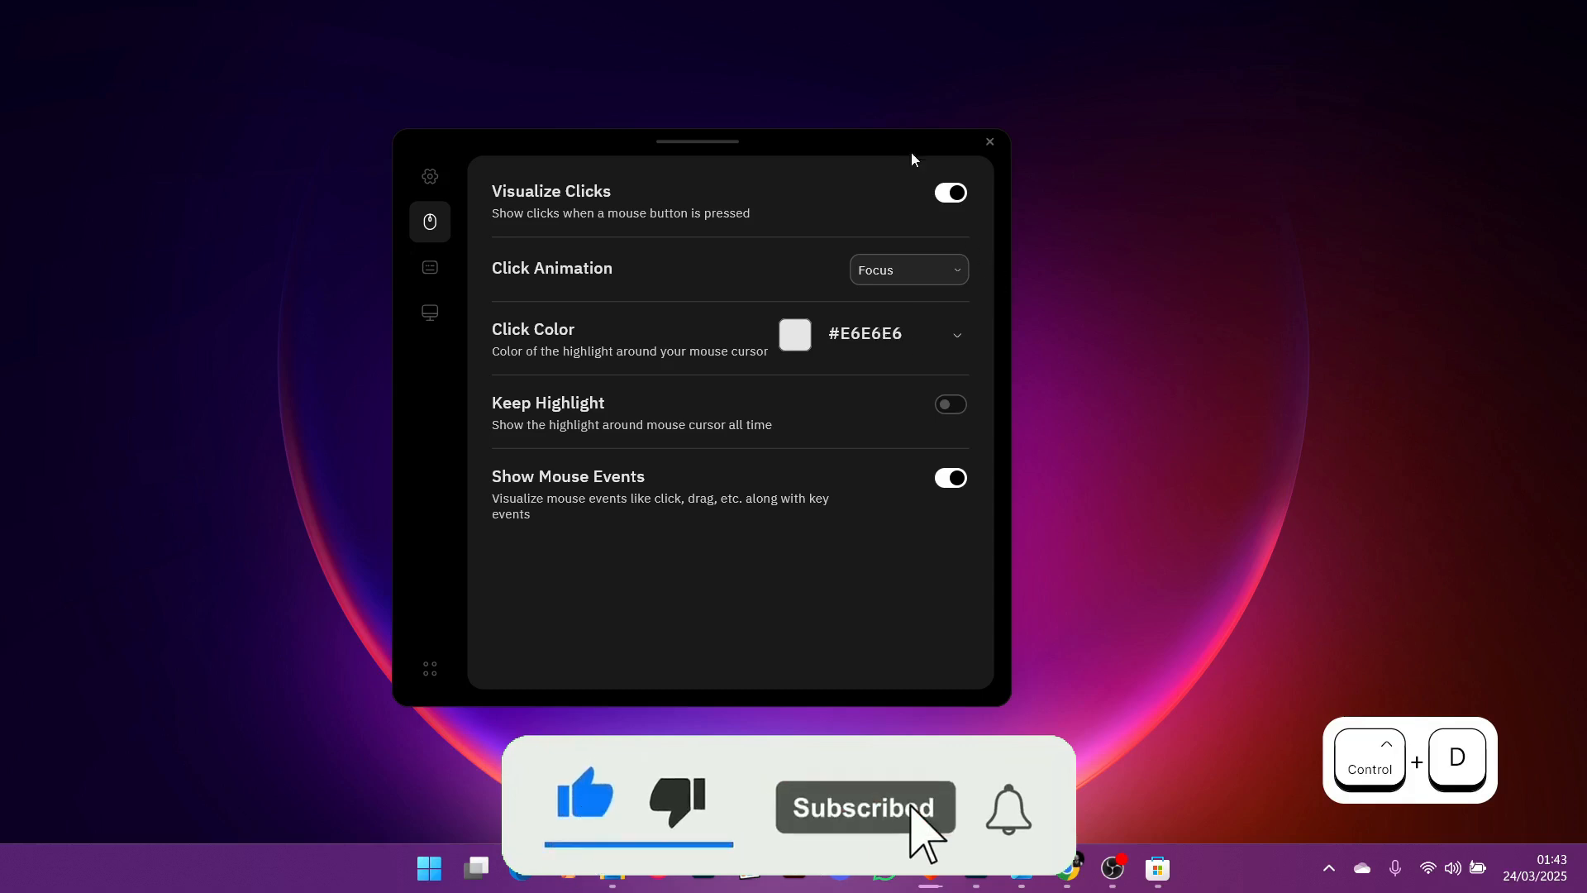
pyautogui.click(912, 335)
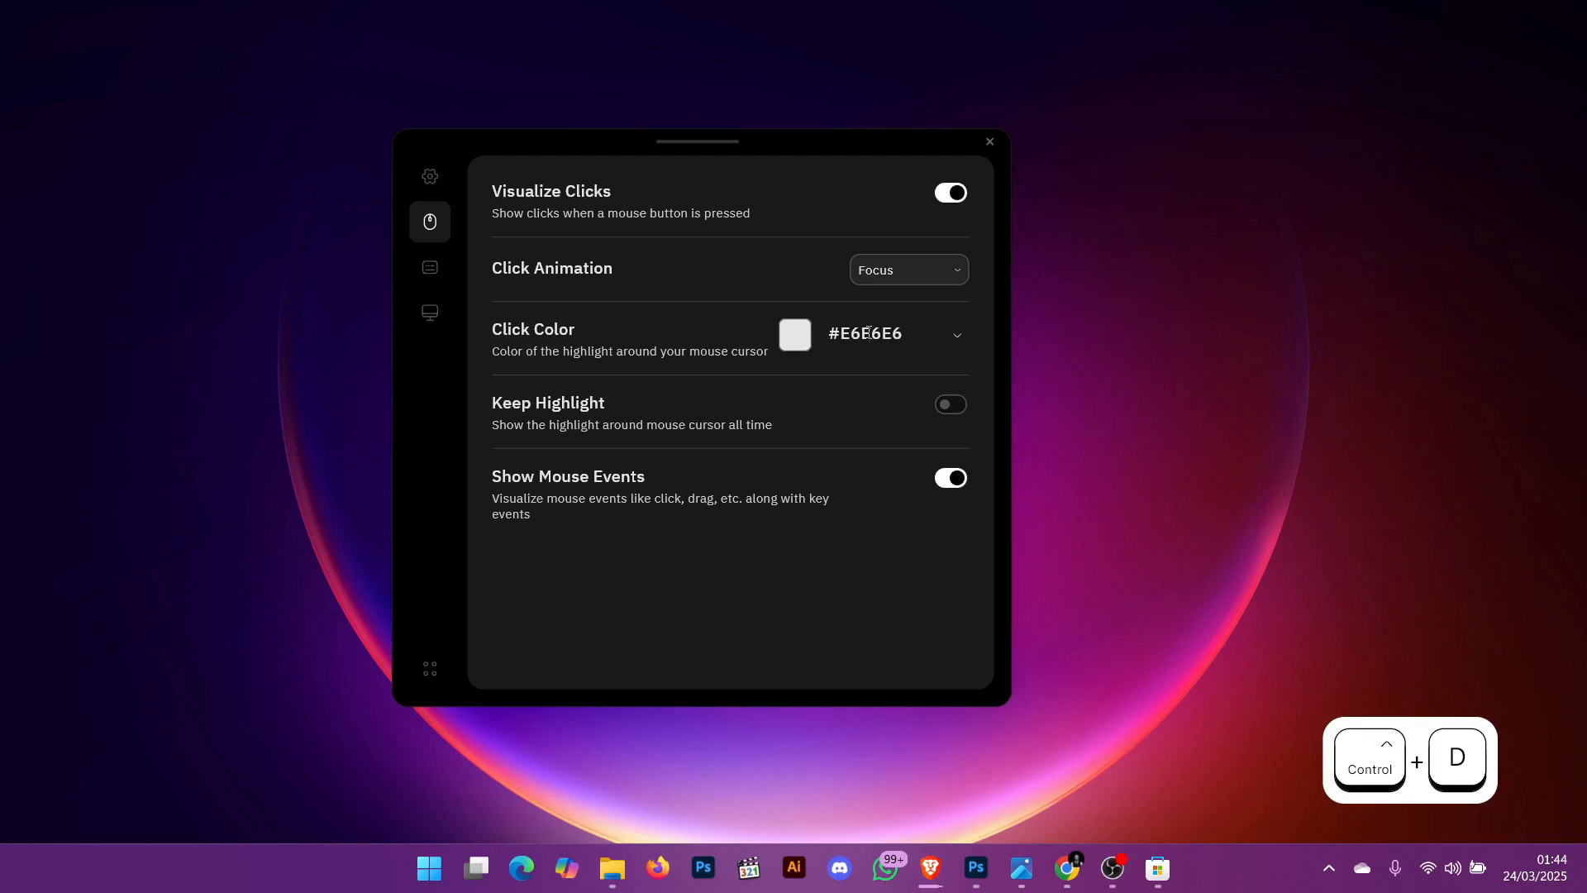
pyautogui.click(798, 335)
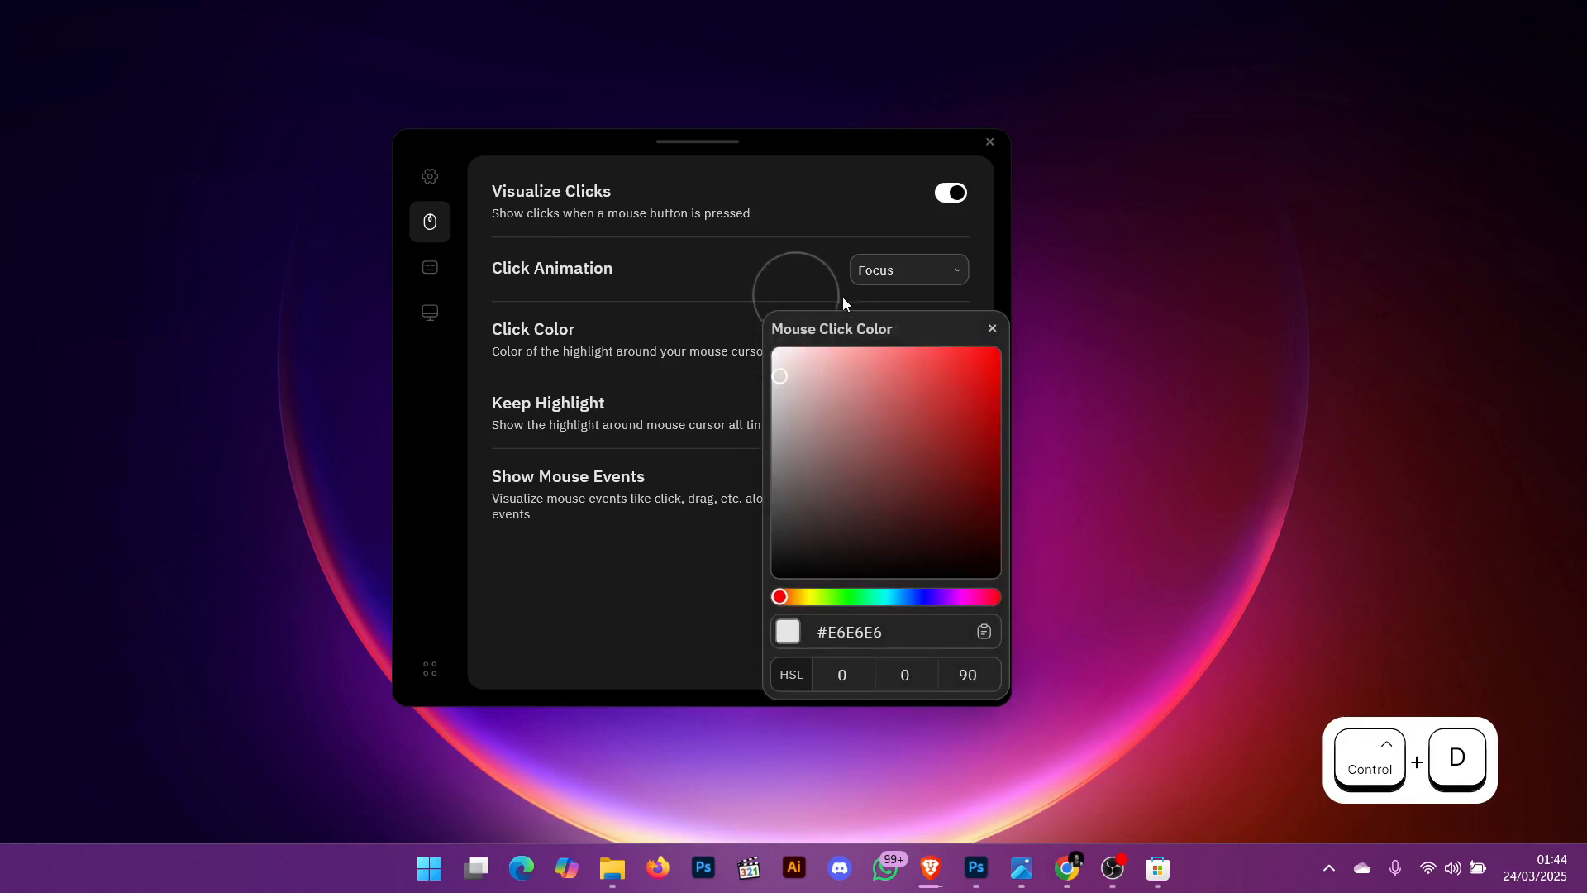
pyautogui.click(993, 329)
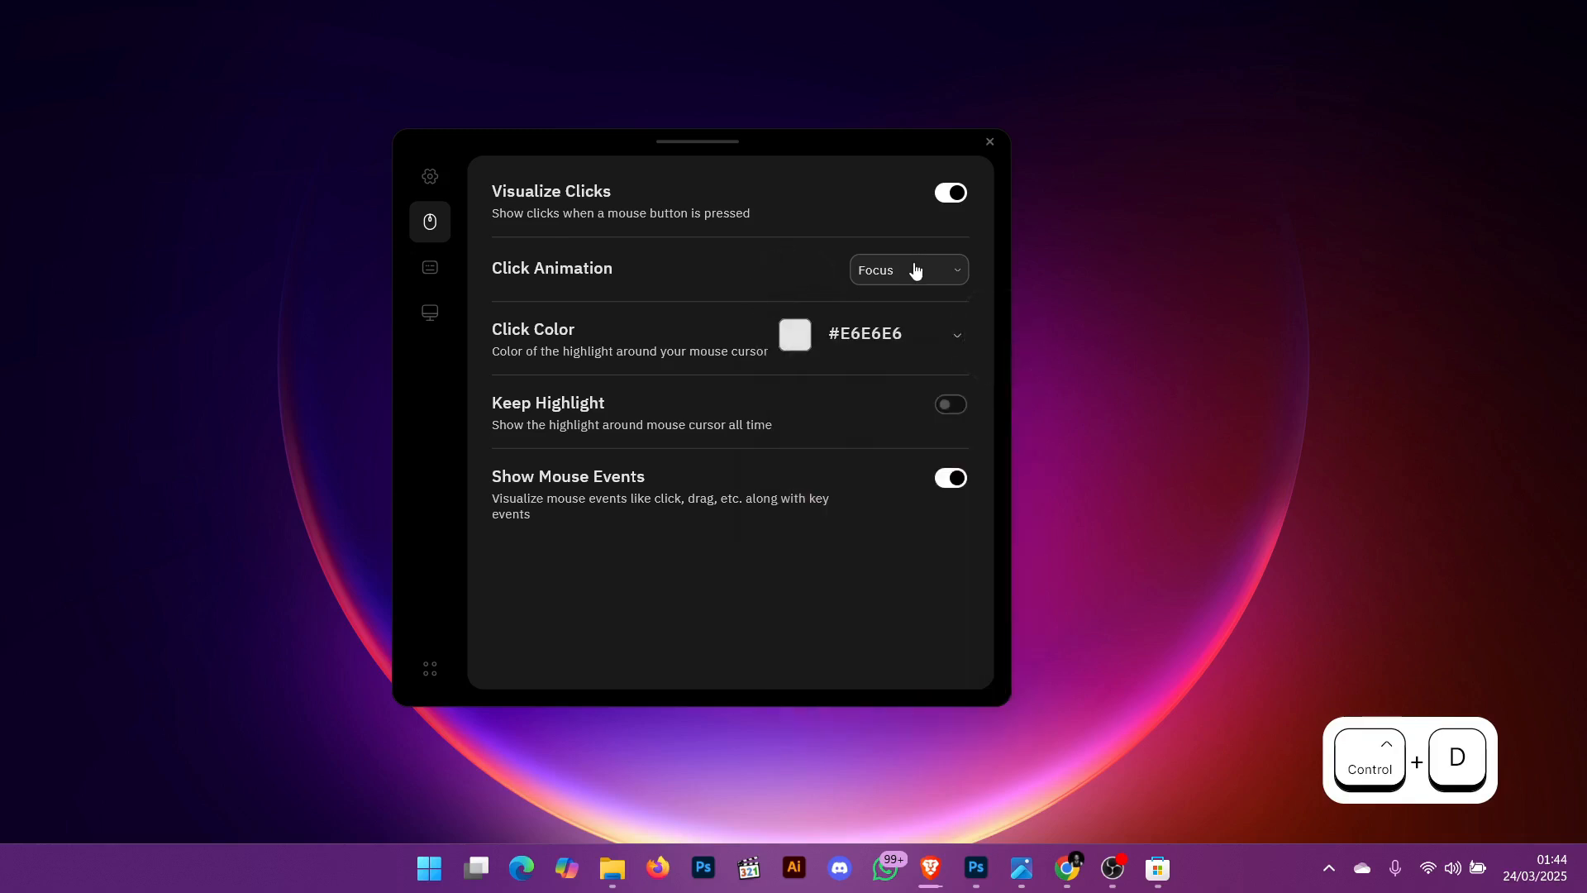
# Set the Typography size in the keystroke appearance settings to 26 px
pyautogui.click(429, 270)
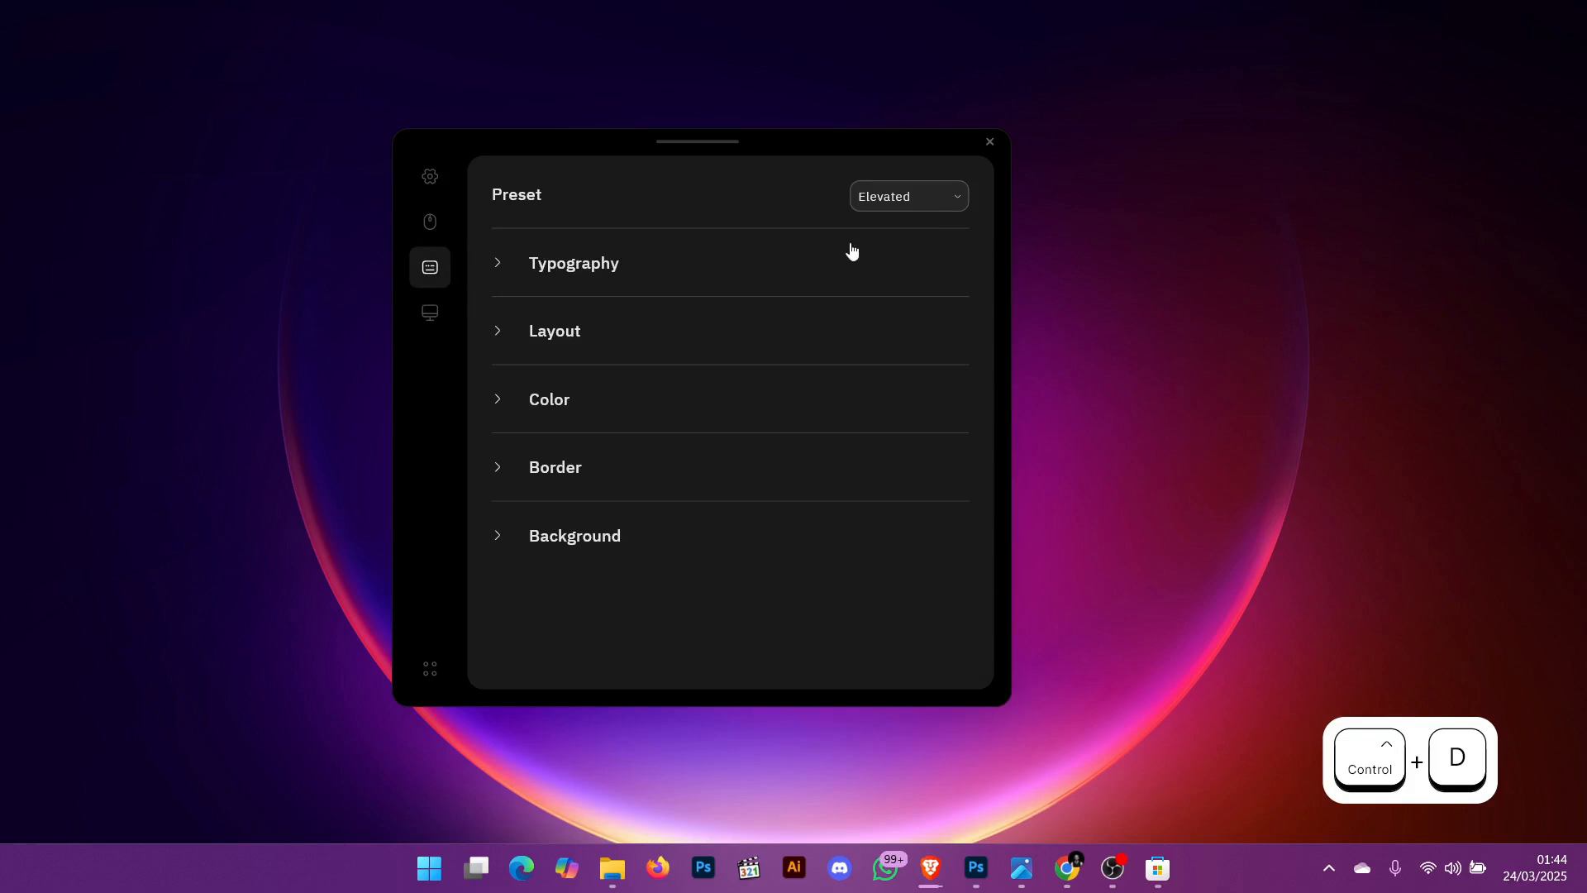
pyautogui.click(587, 279)
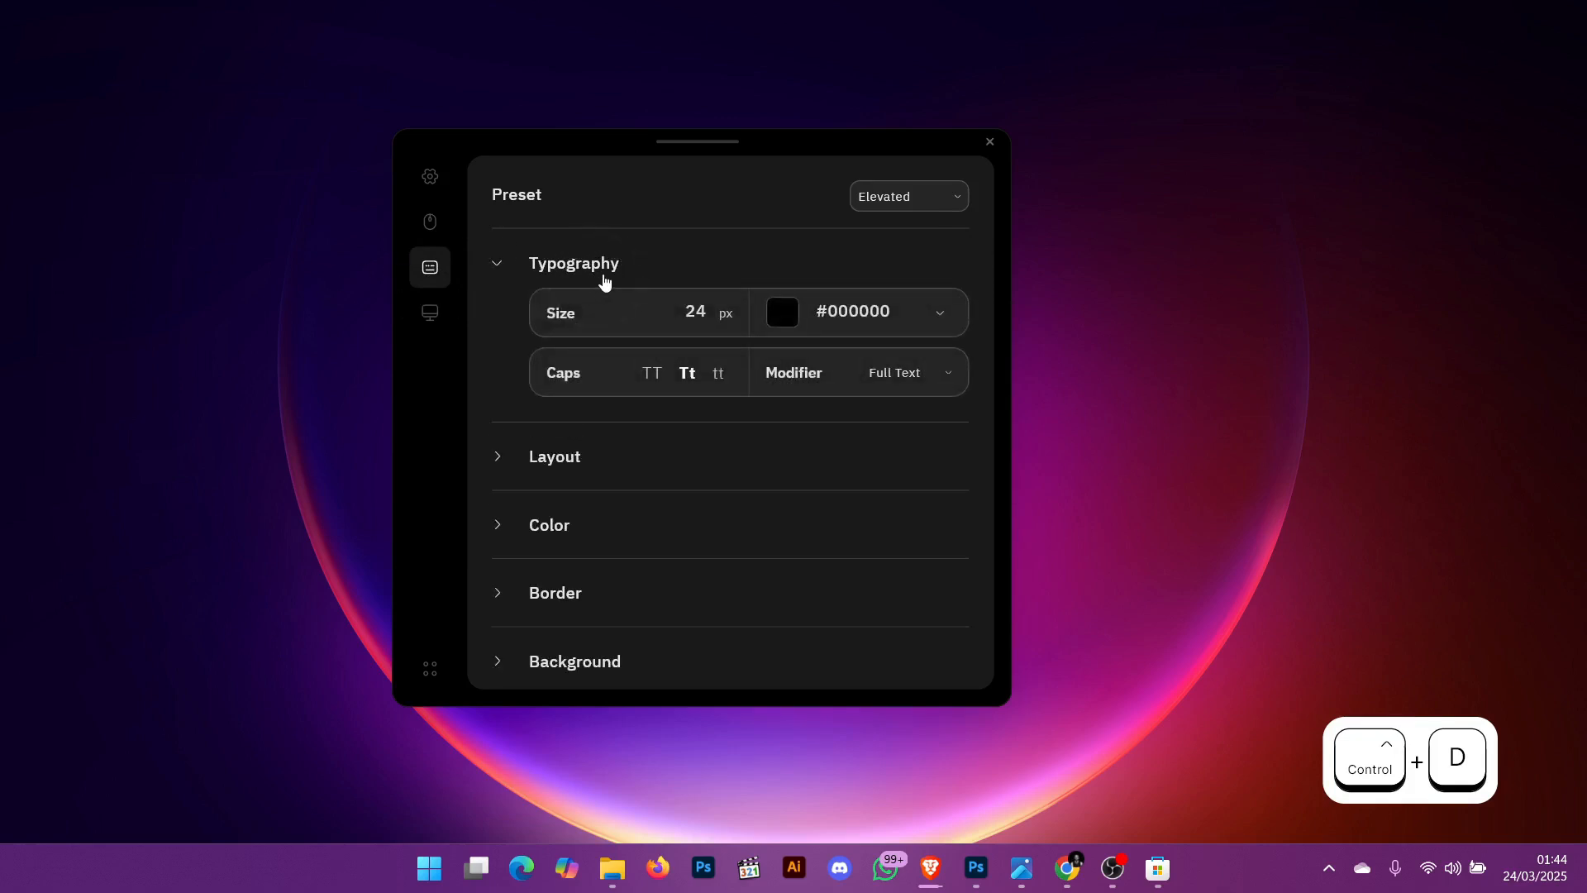
pyautogui.moveTo(708, 314); pyautogui.dragTo(692, 316)
pyautogui.write('6')
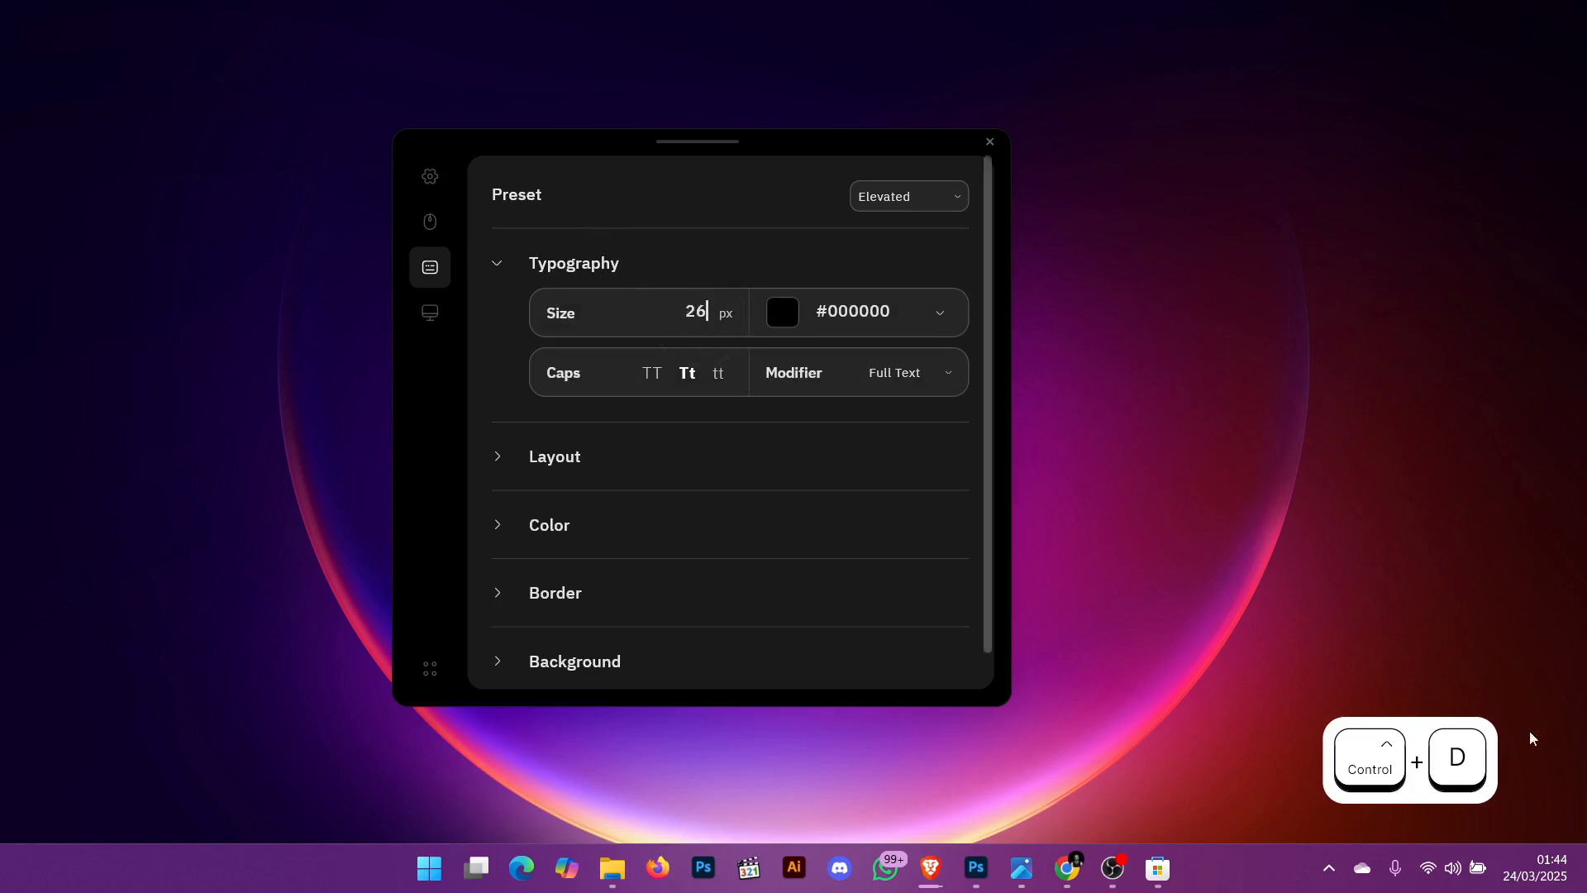
pyautogui.click(711, 250)
pyautogui.click(623, 277)
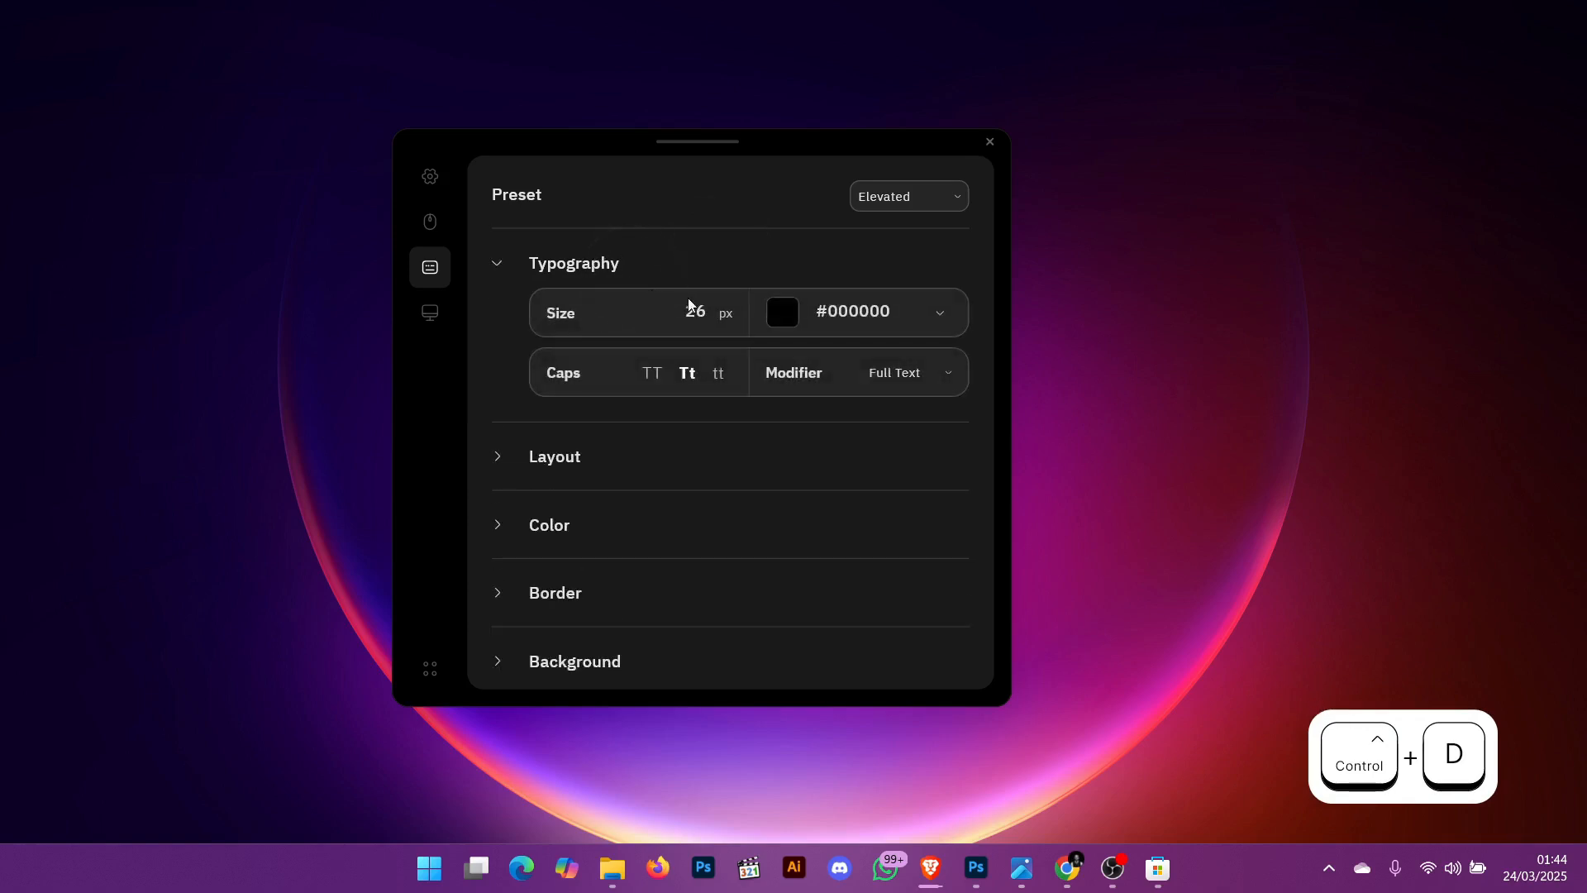
# Try Typography sizes of 100 px and 10 px, moving the settings window aside to see the keystroke overlay
pyautogui.doubleClick(702, 310)
pyautogui.write('100')
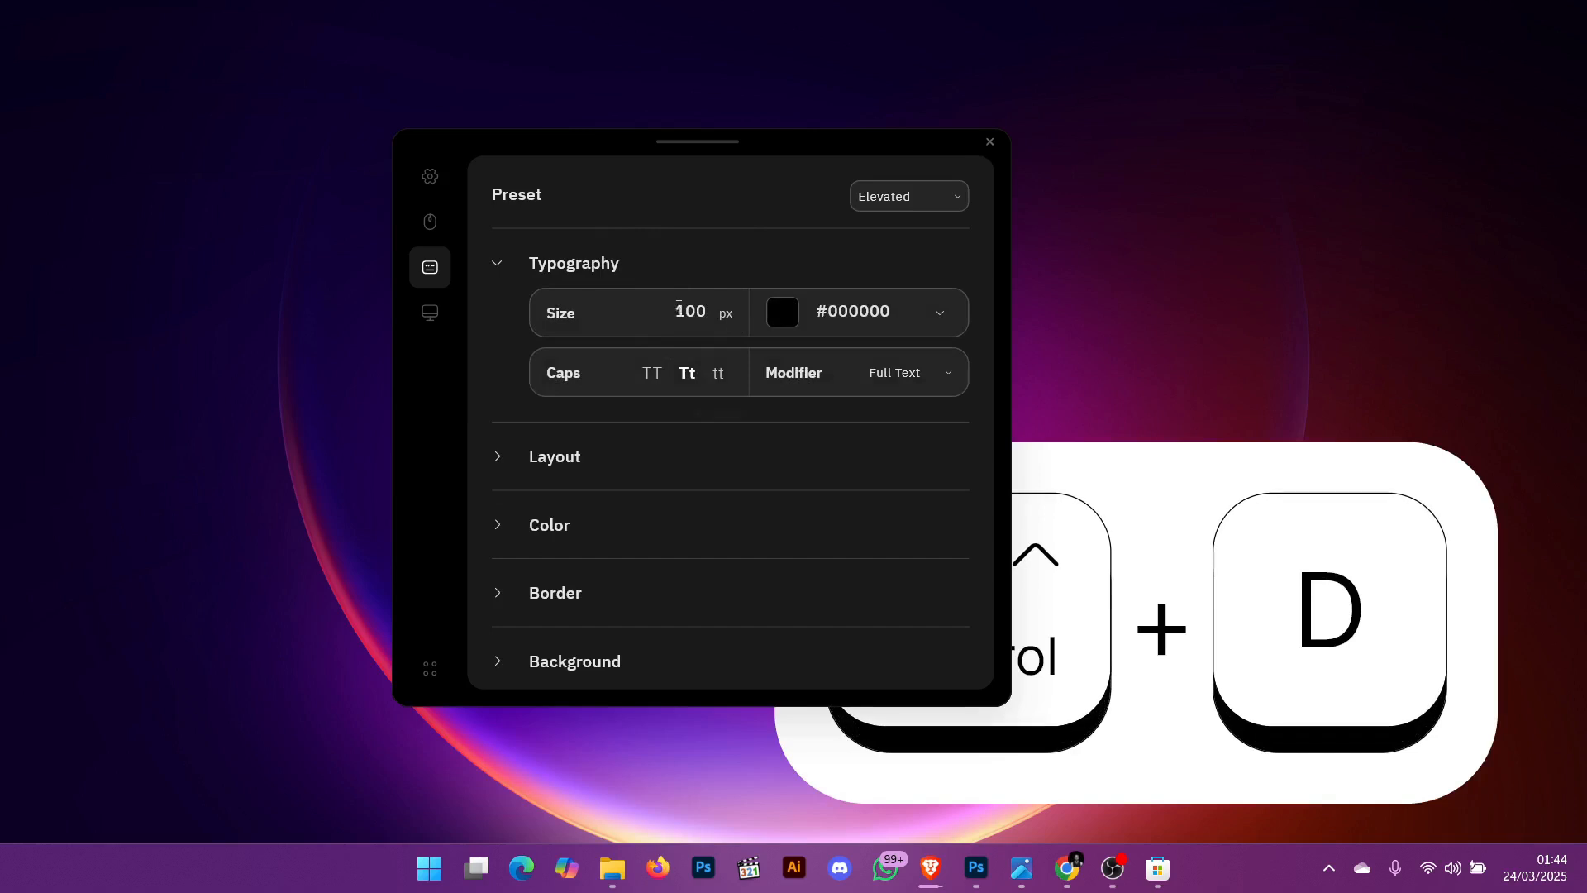
pyautogui.moveTo(842, 133); pyautogui.dragTo(675, 115)
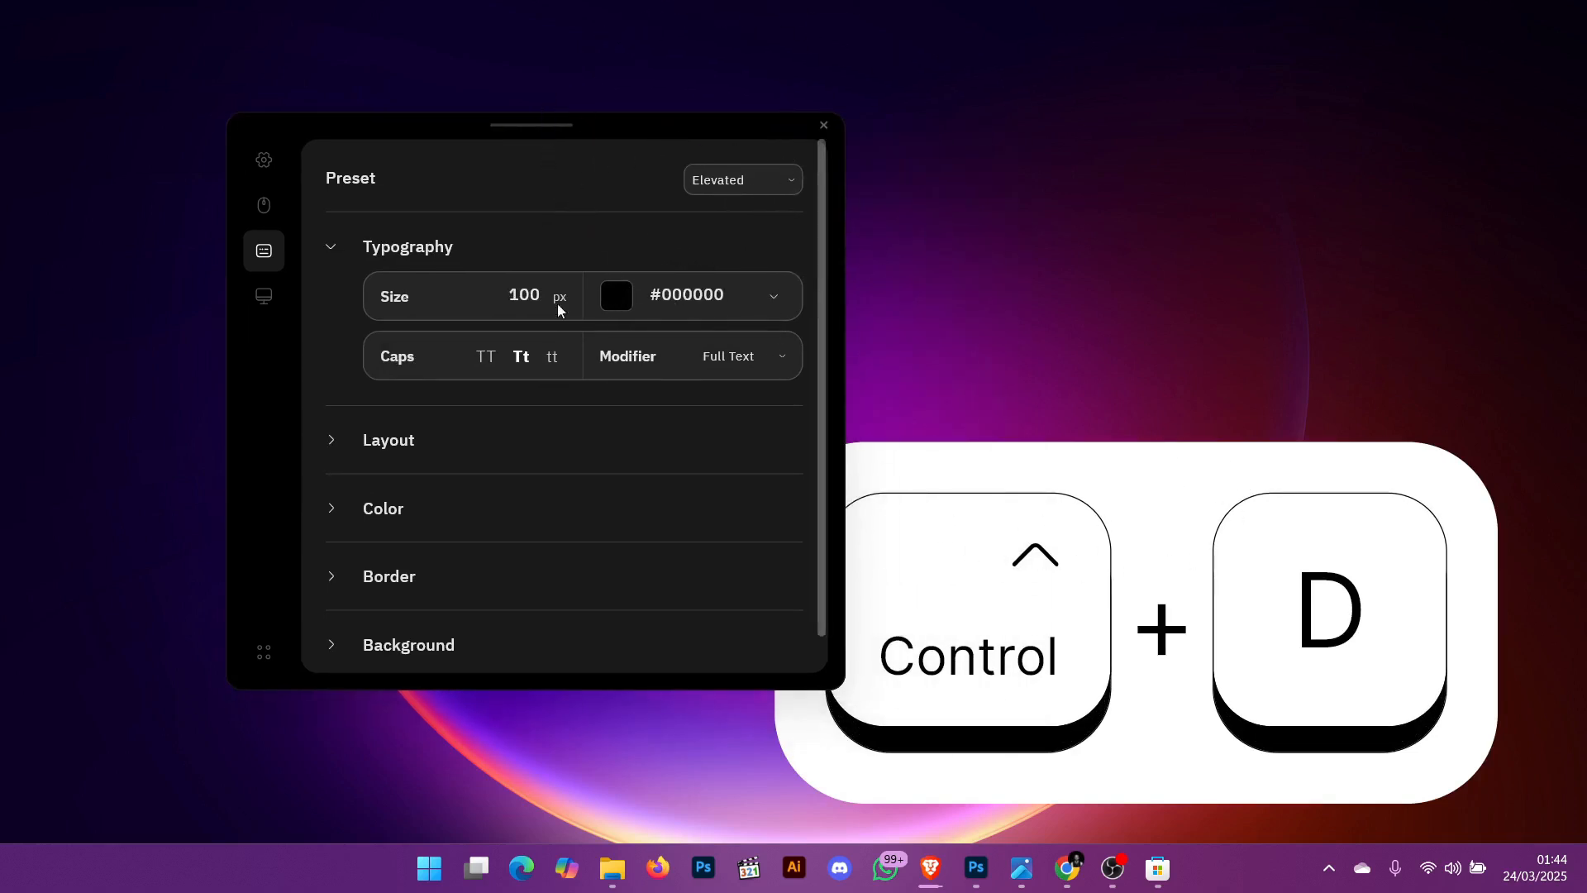
pyautogui.moveTo(541, 292); pyautogui.dragTo(518, 295)
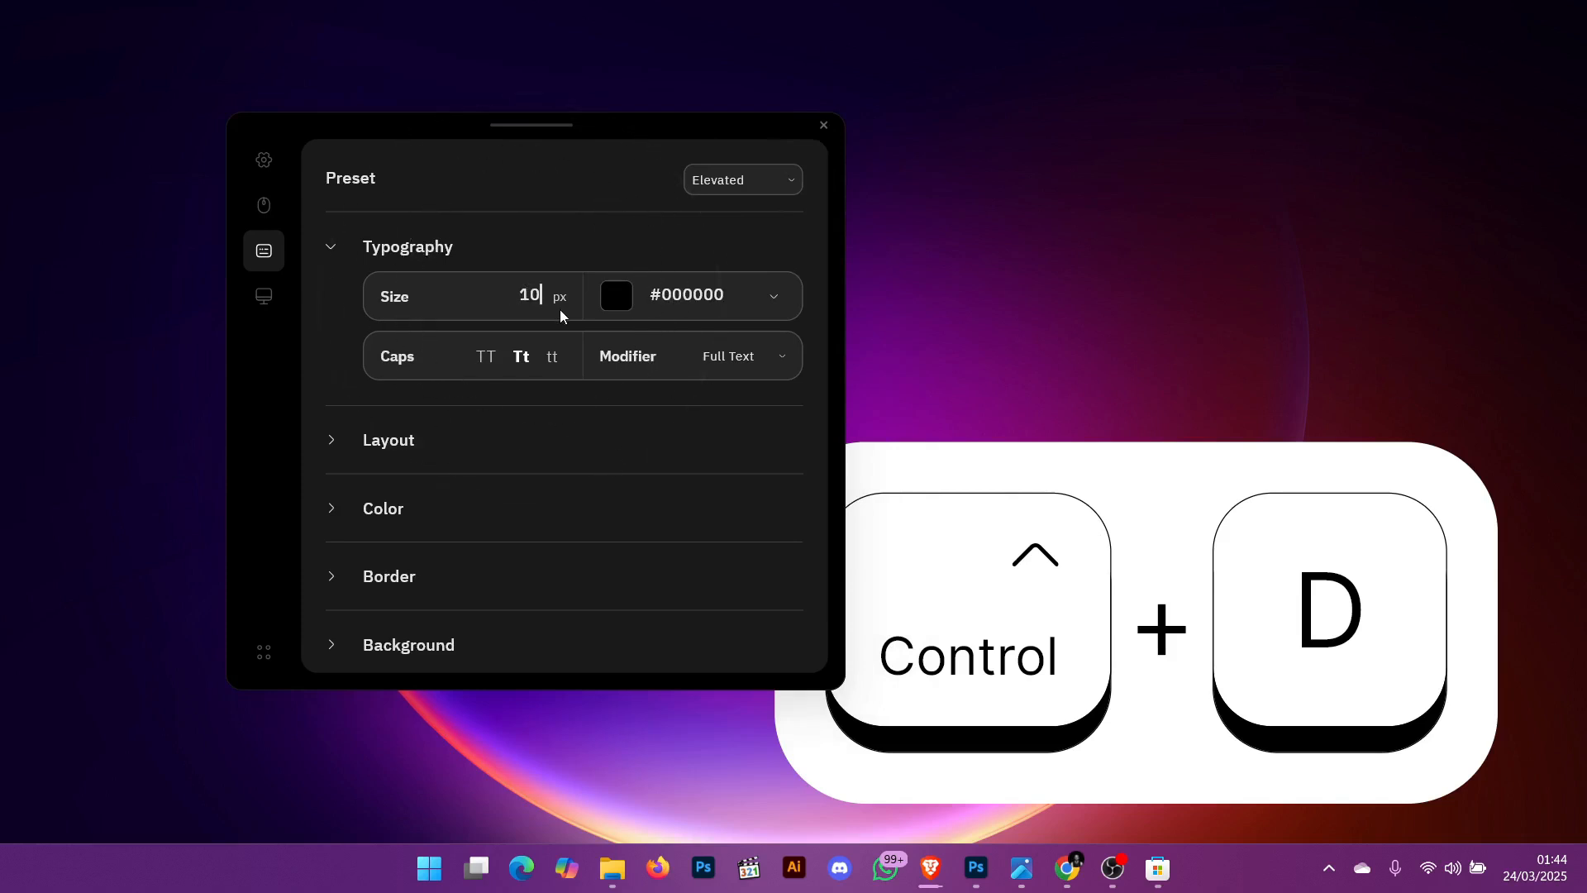
pyautogui.click(556, 244)
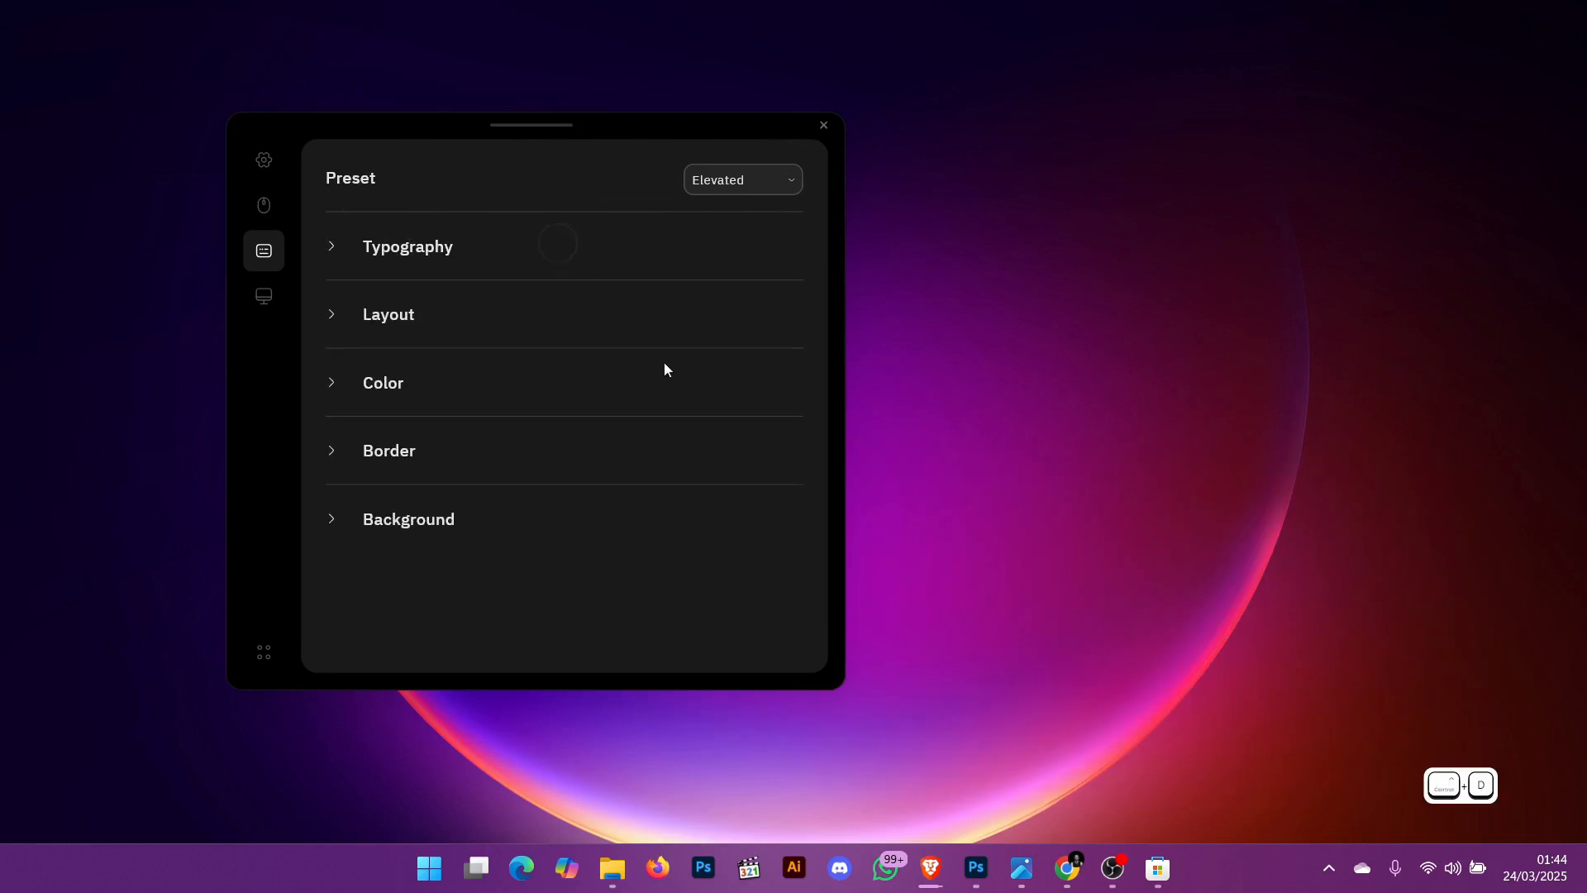
# Expand Typography again and set the keystroke text size back to 26 px
pyautogui.click(449, 250)
pyautogui.click(538, 298)
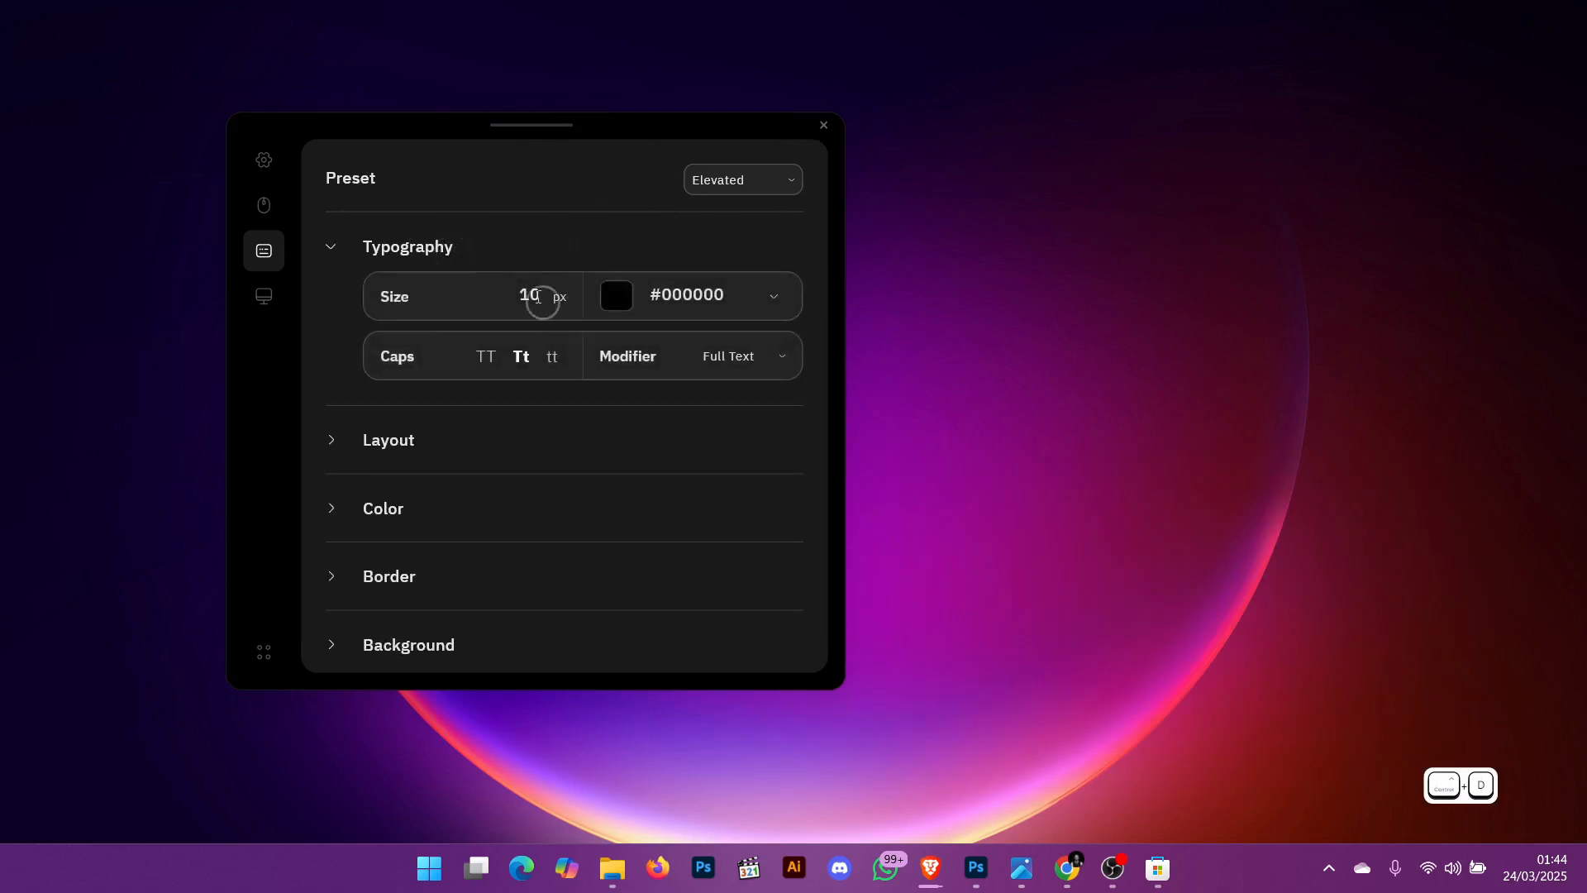
pyautogui.doubleClick(525, 294)
pyautogui.write('26')
# Compare uppercase and title-case key labels, set Caps to Upper and collapse the Typography section
pyautogui.click(490, 359)
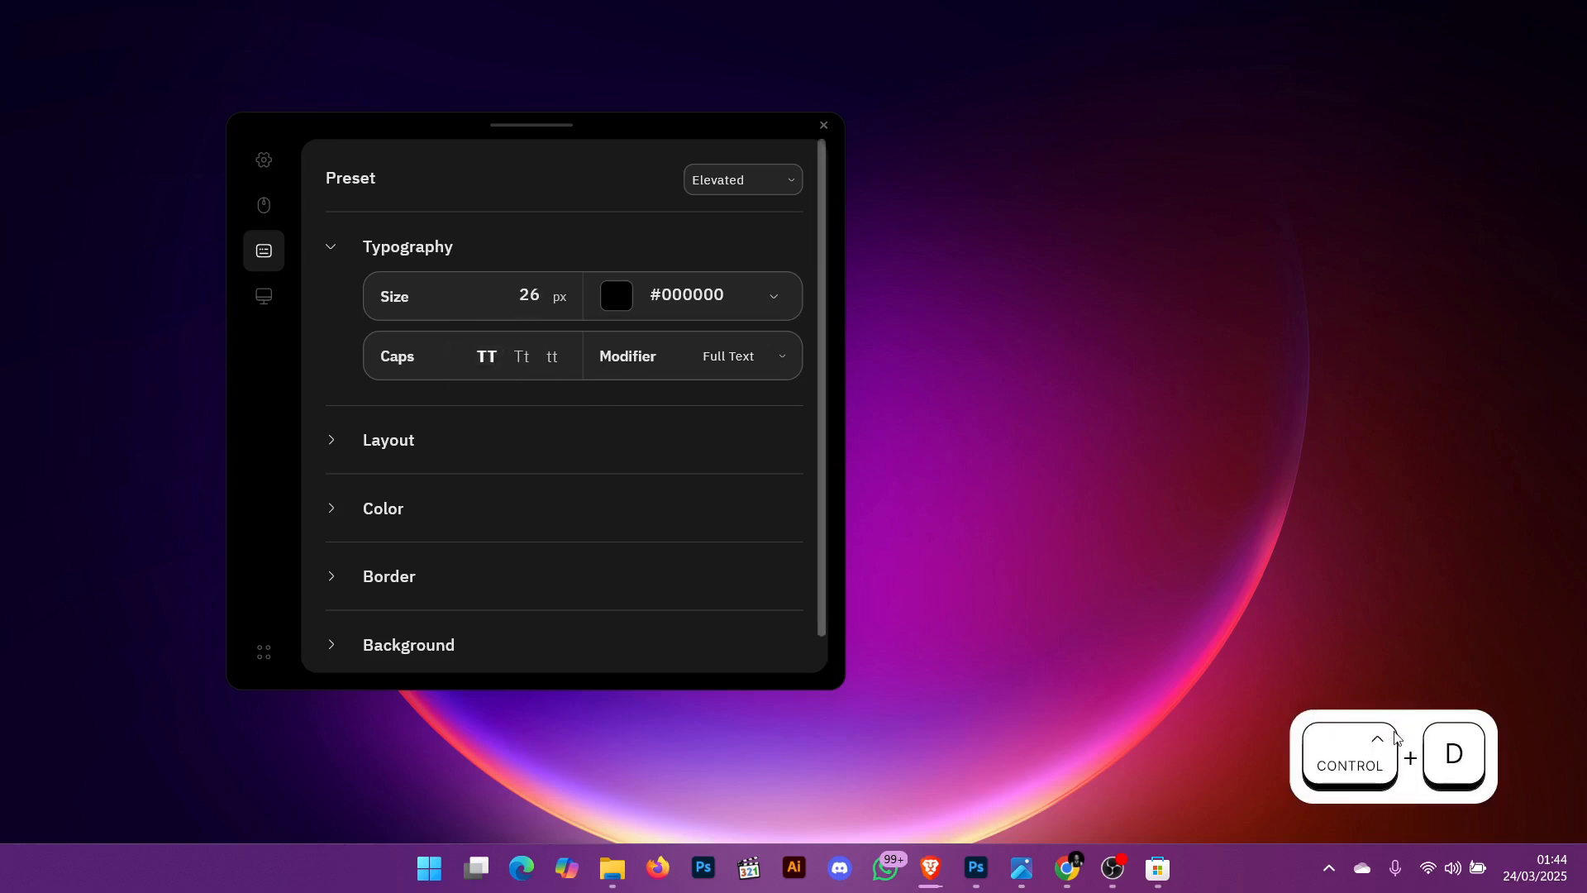
pyautogui.click(526, 359)
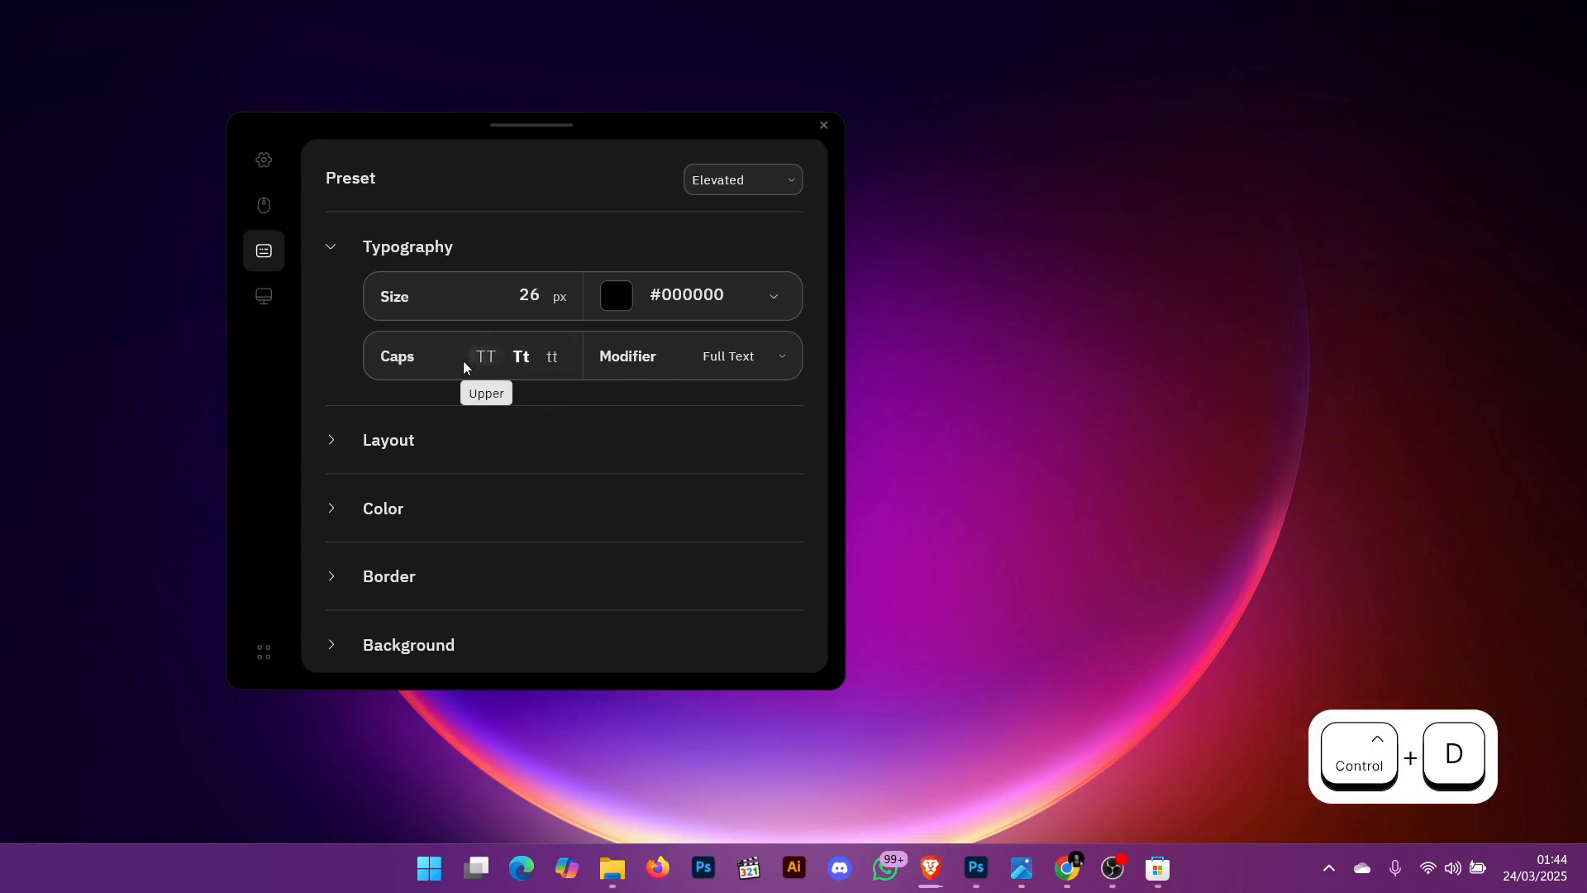
pyautogui.click(486, 358)
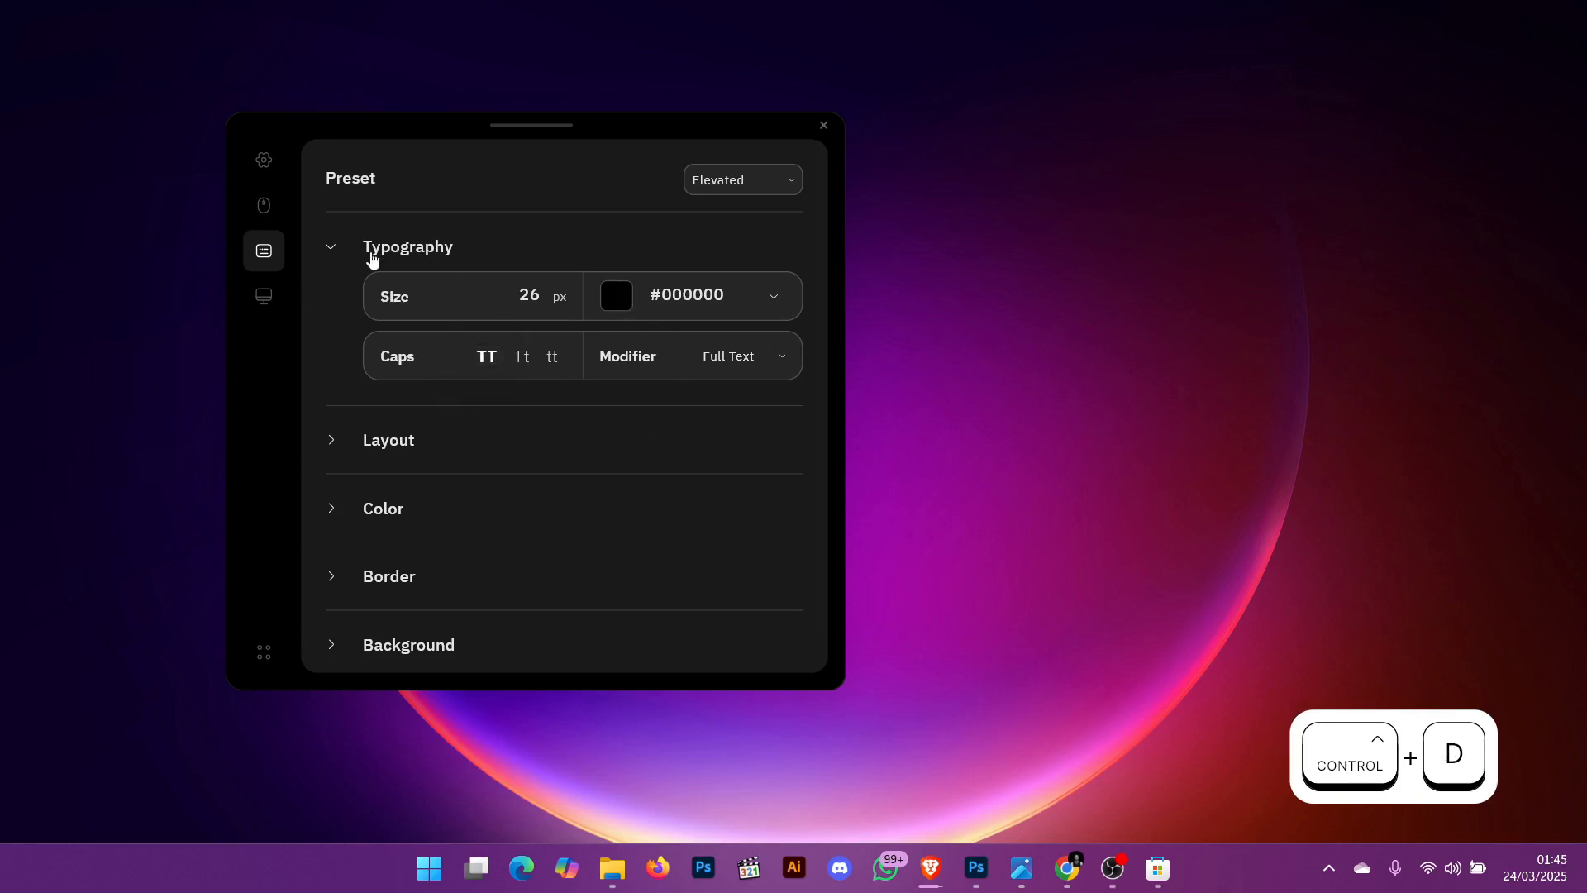
pyautogui.click(331, 249)
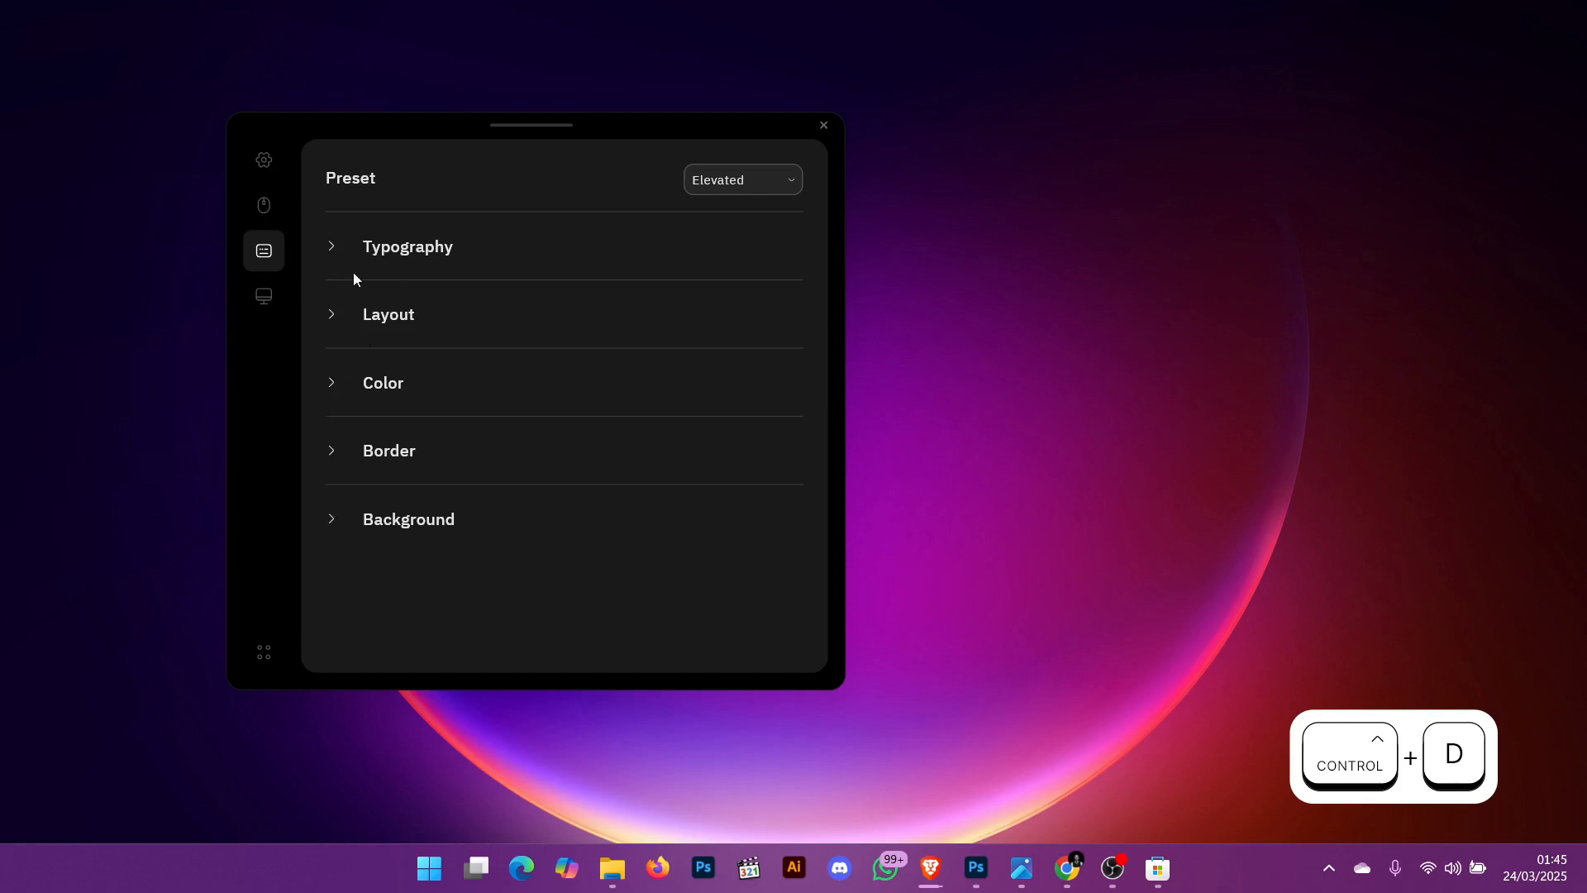
# Try the Layout section's Icon, Symbol and "+" Separator options by switching each off and back on, and collapse the section
pyautogui.click(339, 321)
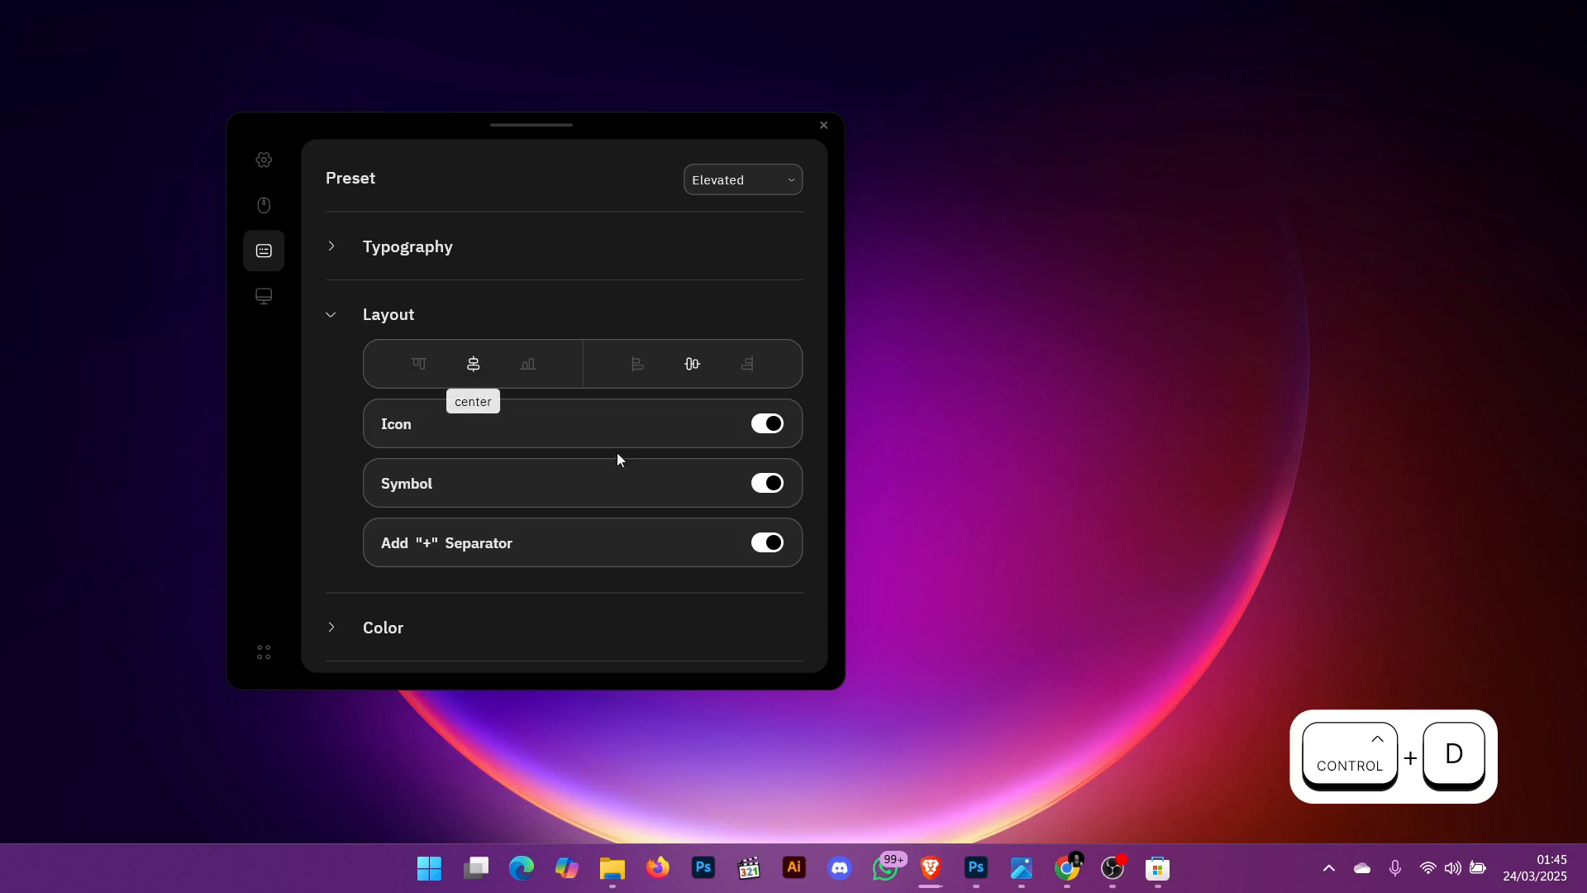
pyautogui.click(765, 425)
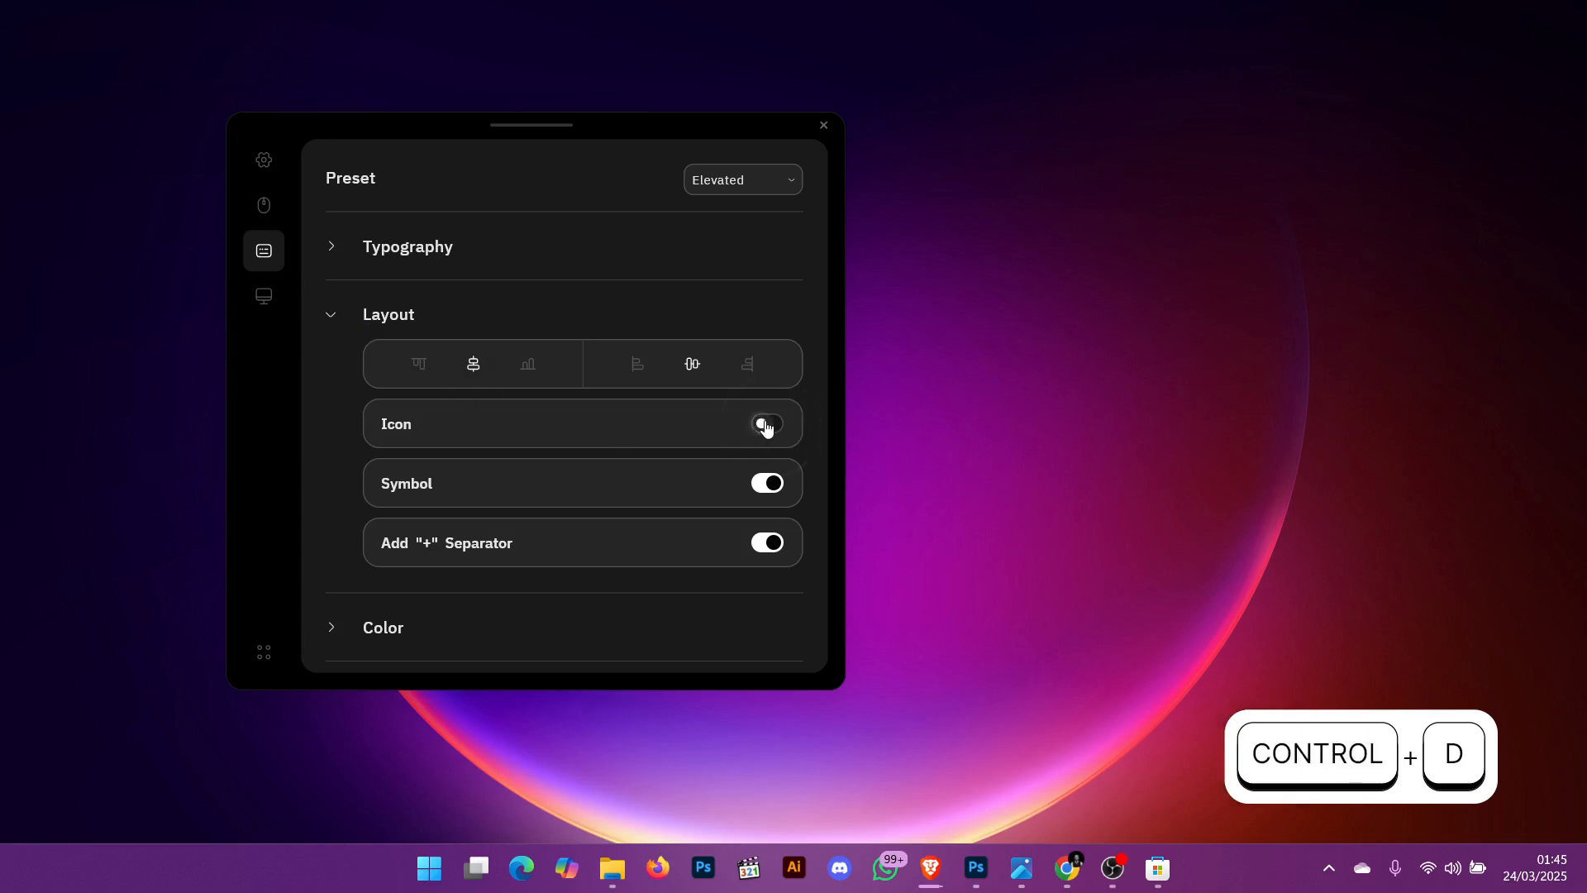
pyautogui.click(767, 425)
pyautogui.click(767, 425)
pyautogui.click(767, 425)
pyautogui.click(765, 483)
pyautogui.click(764, 483)
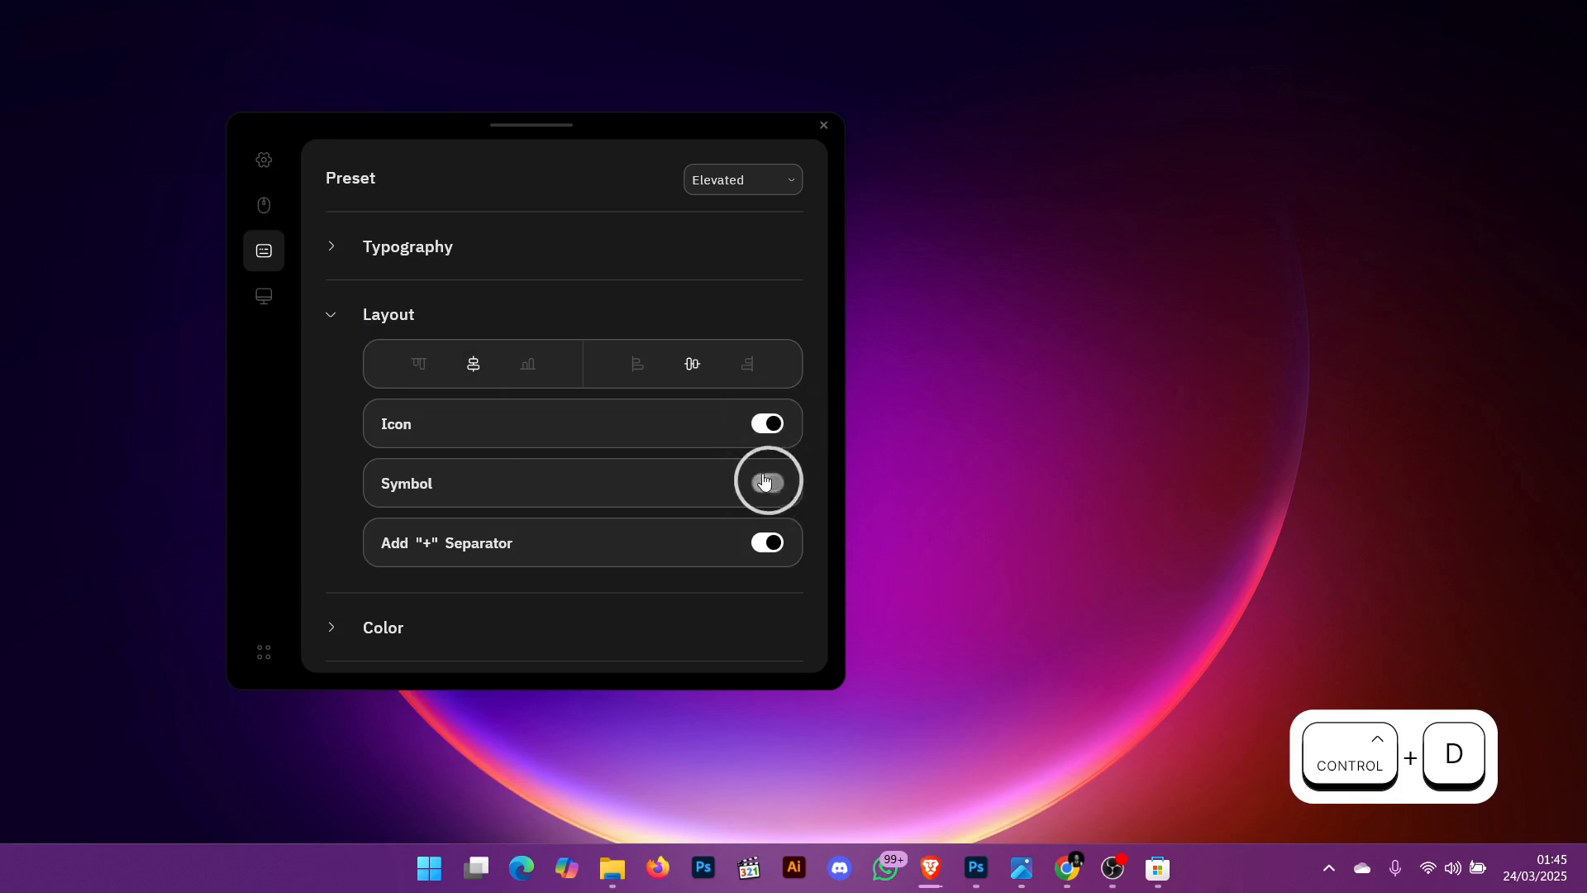
pyautogui.click(767, 543)
pyautogui.click(767, 543)
pyautogui.click(766, 424)
pyautogui.click(766, 424)
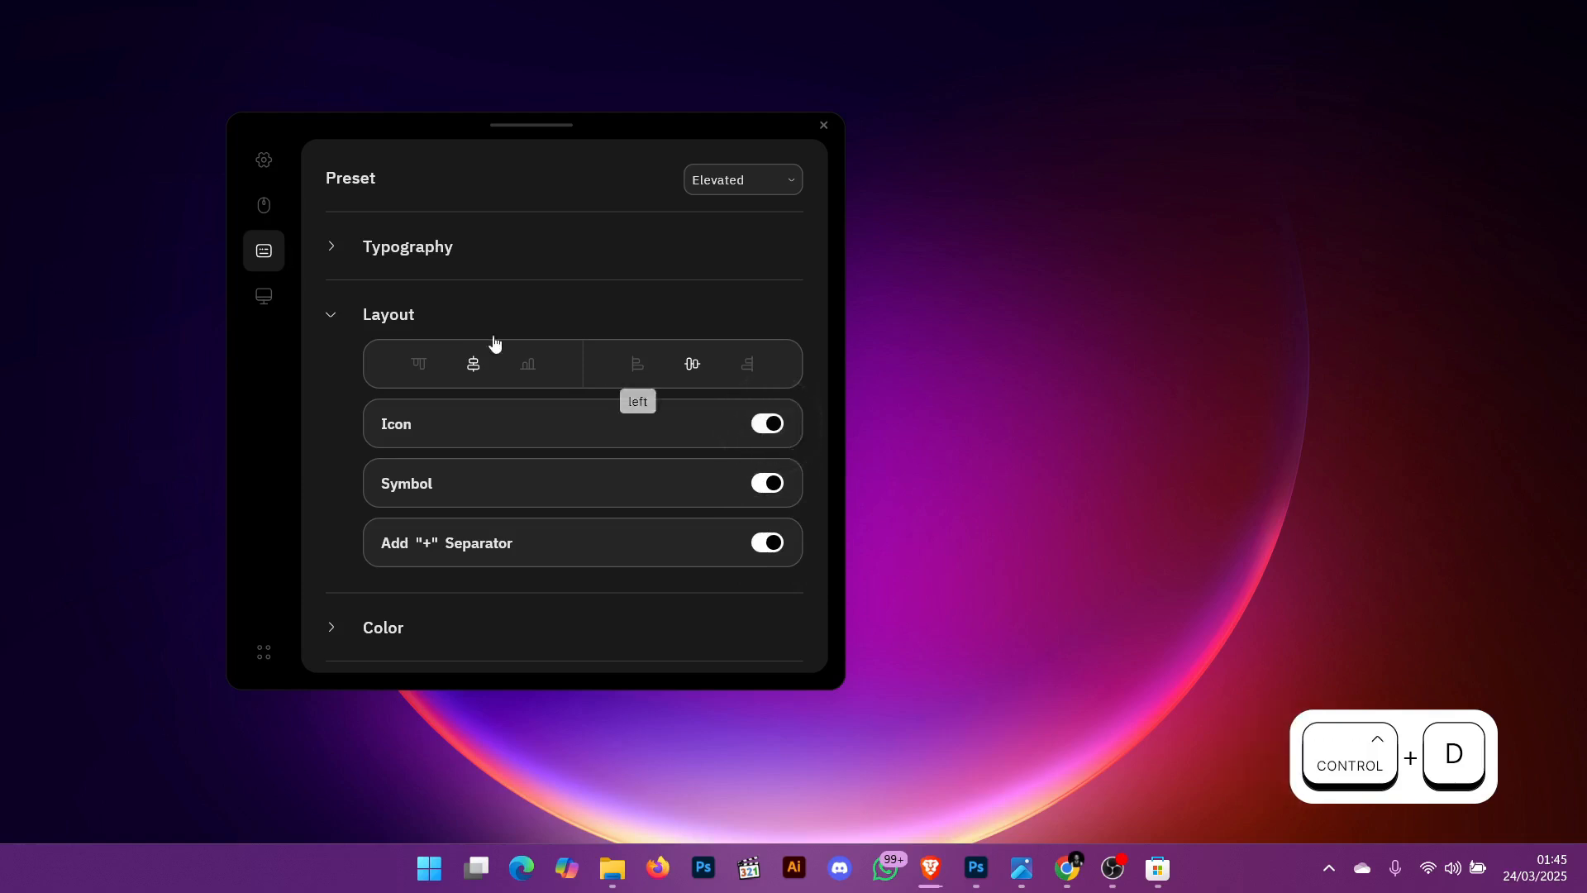
pyautogui.click(339, 327)
# Expand the Color section, keep the fill type Solid and set the primary key colour to #545454
pyautogui.click(340, 385)
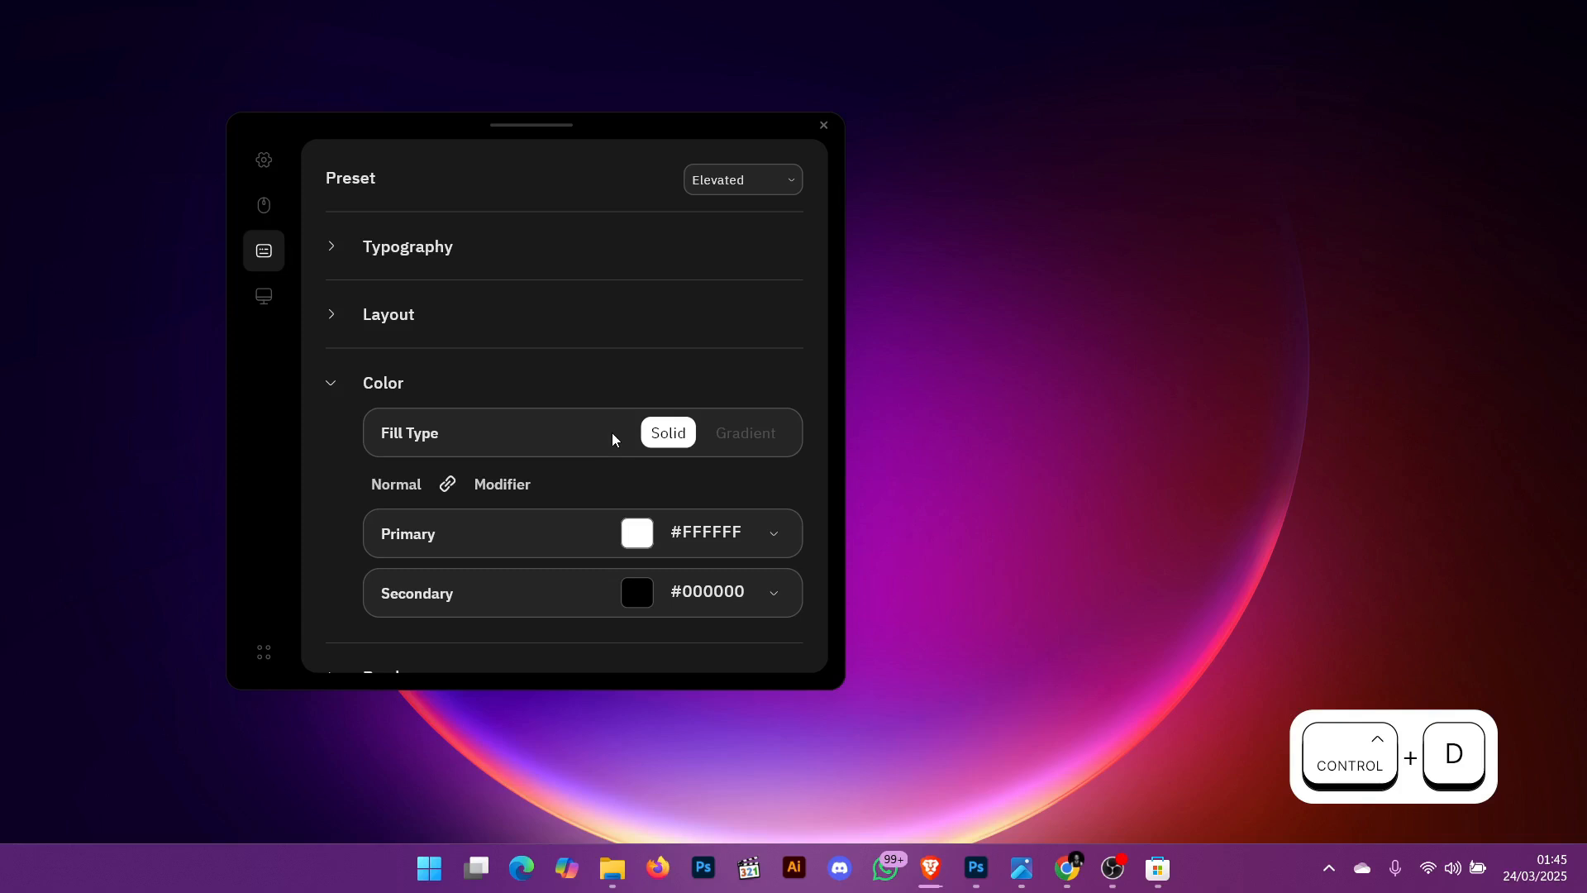
pyautogui.click(668, 433)
pyautogui.click(658, 432)
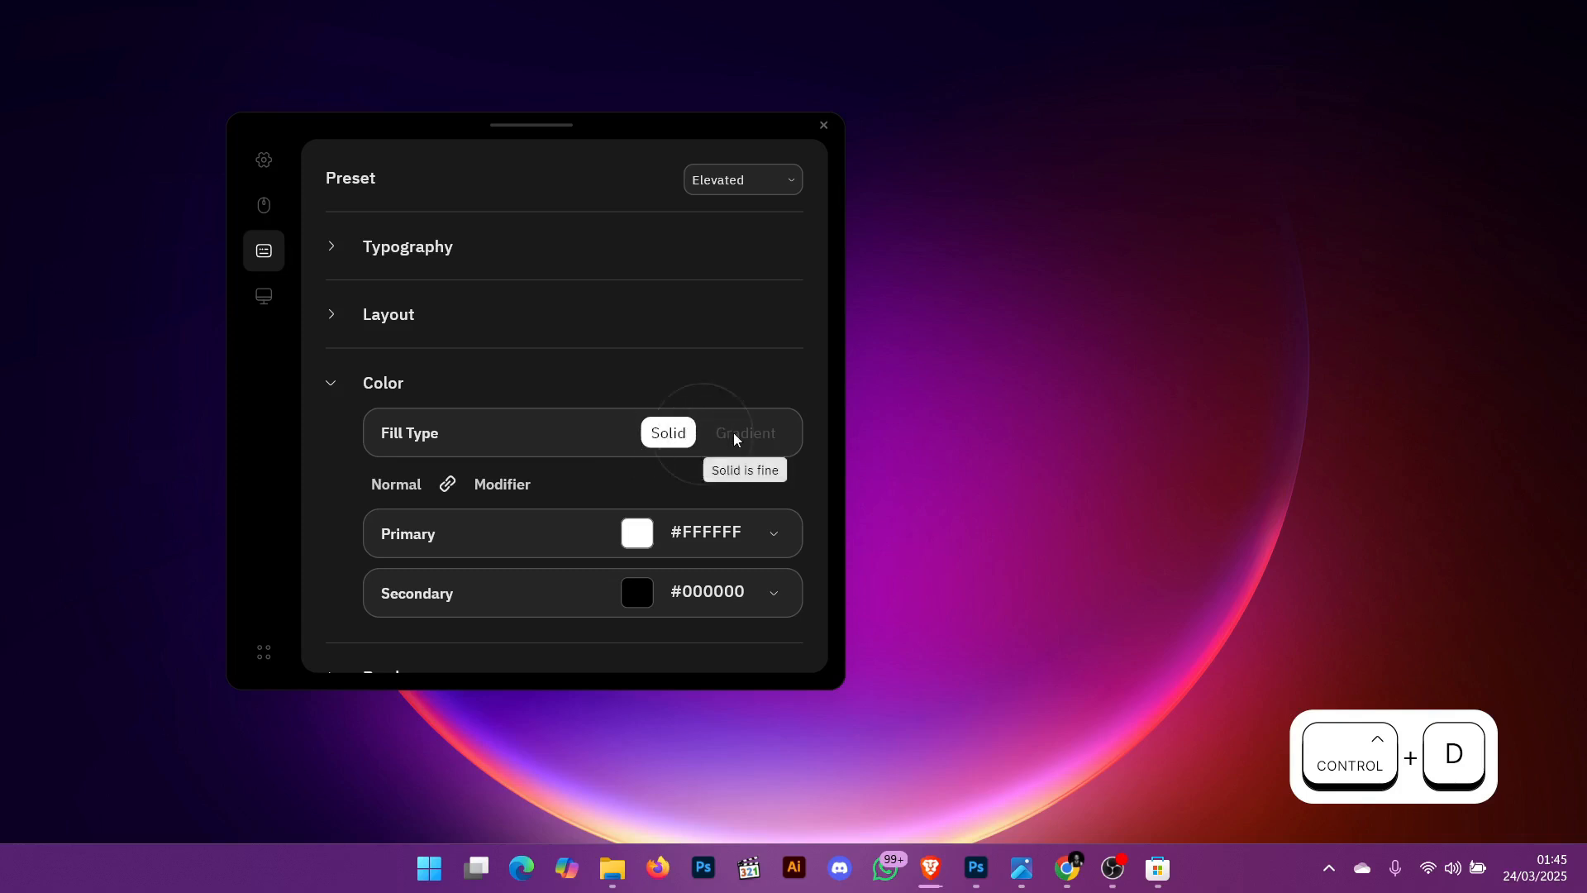
pyautogui.click(736, 435)
pyautogui.click(647, 546)
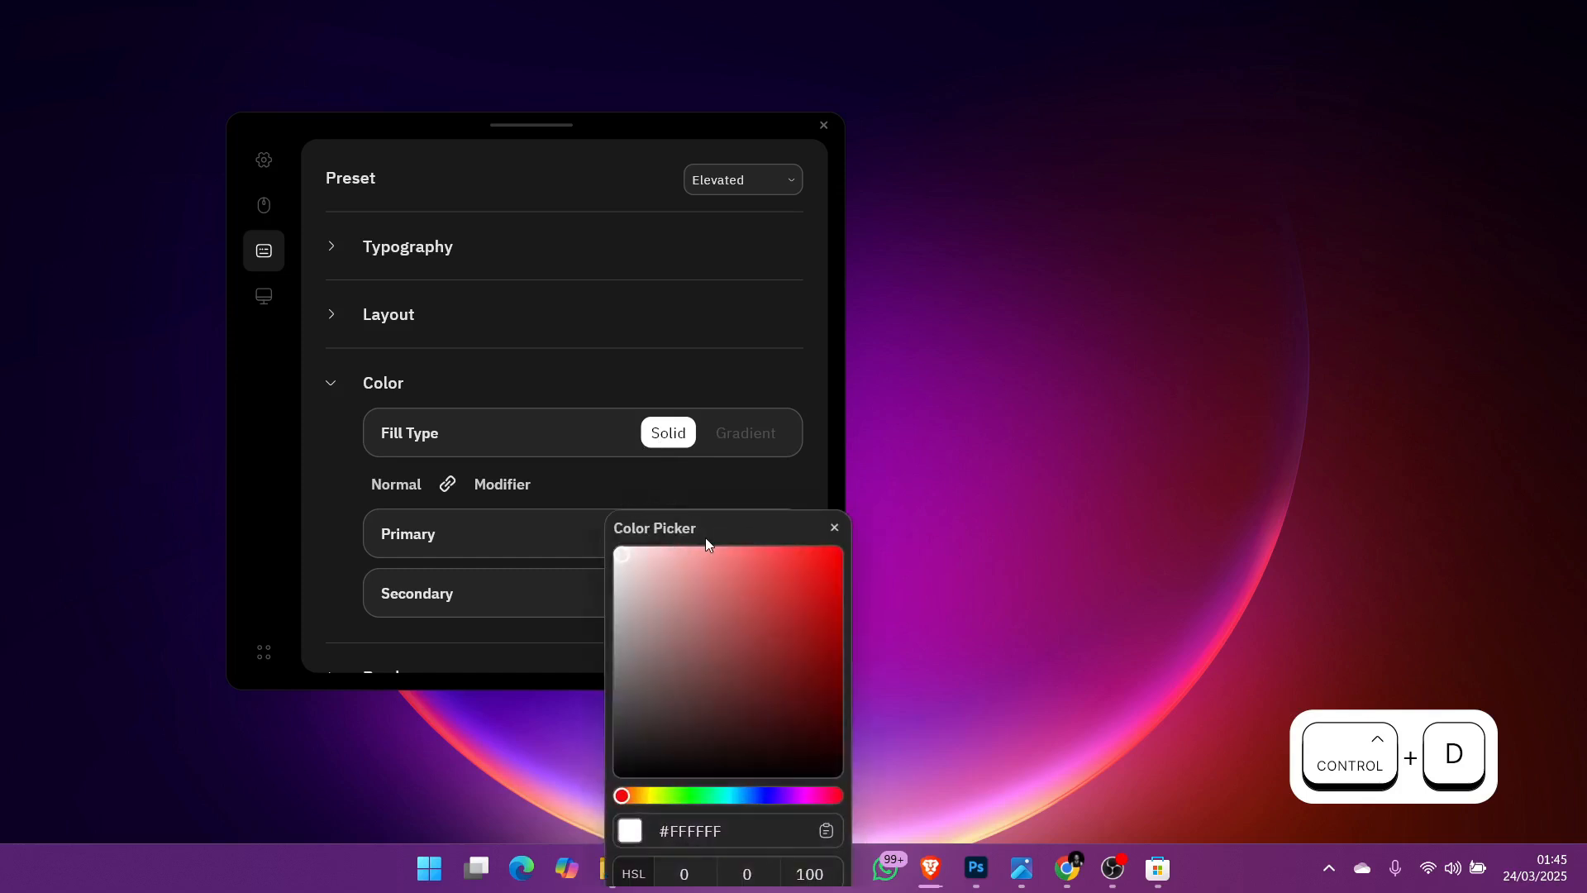
pyautogui.click(833, 529)
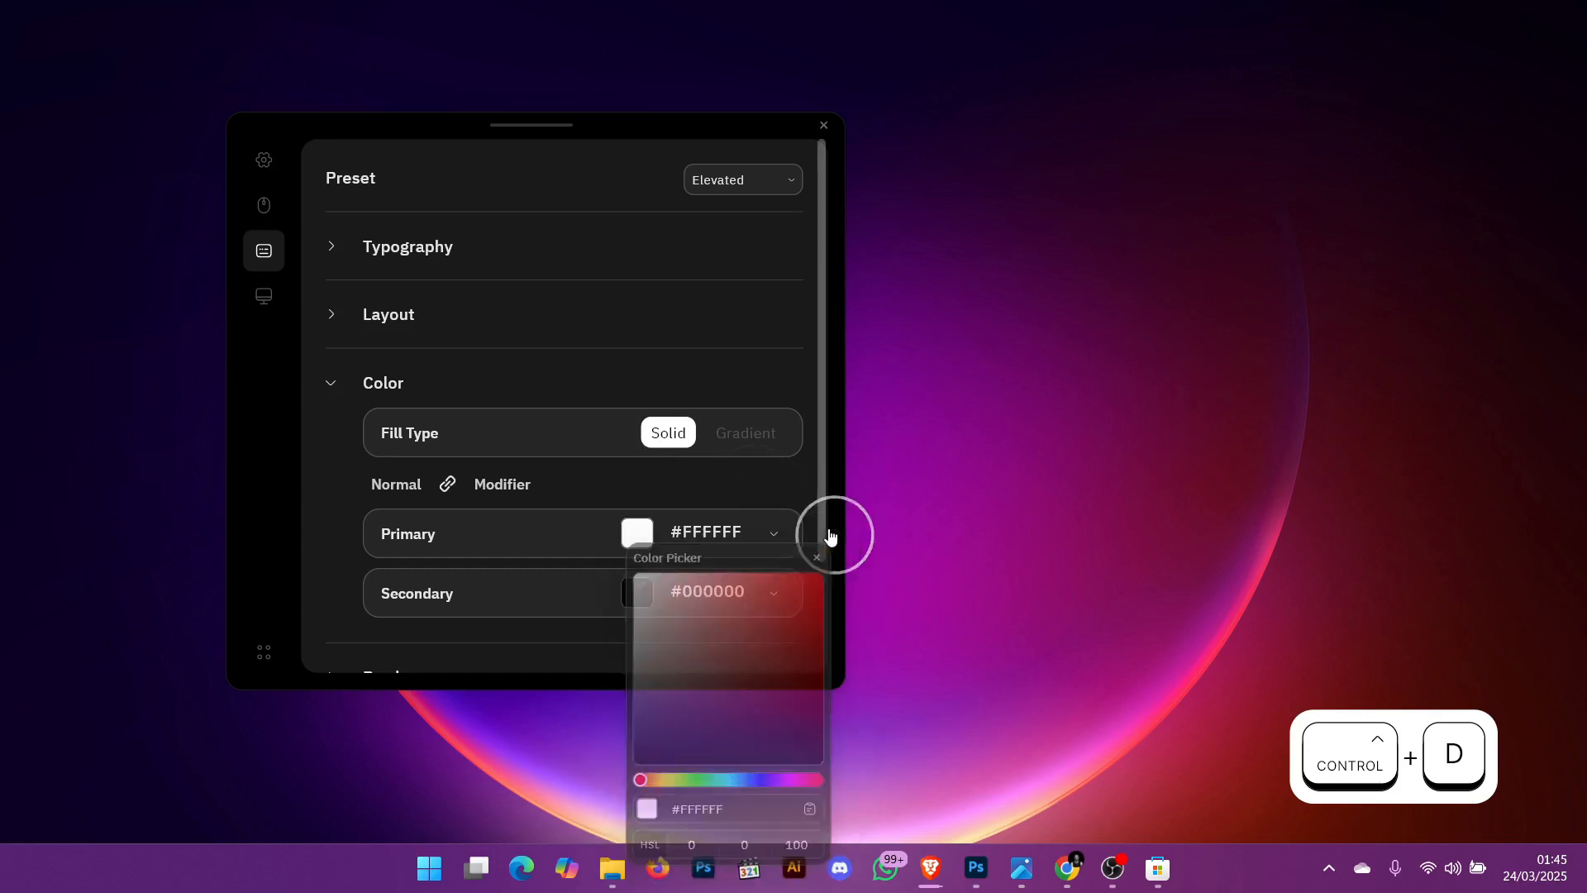
pyautogui.click(725, 533)
pyautogui.moveTo(749, 533); pyautogui.dragTo(683, 533)
pyautogui.write('545454')
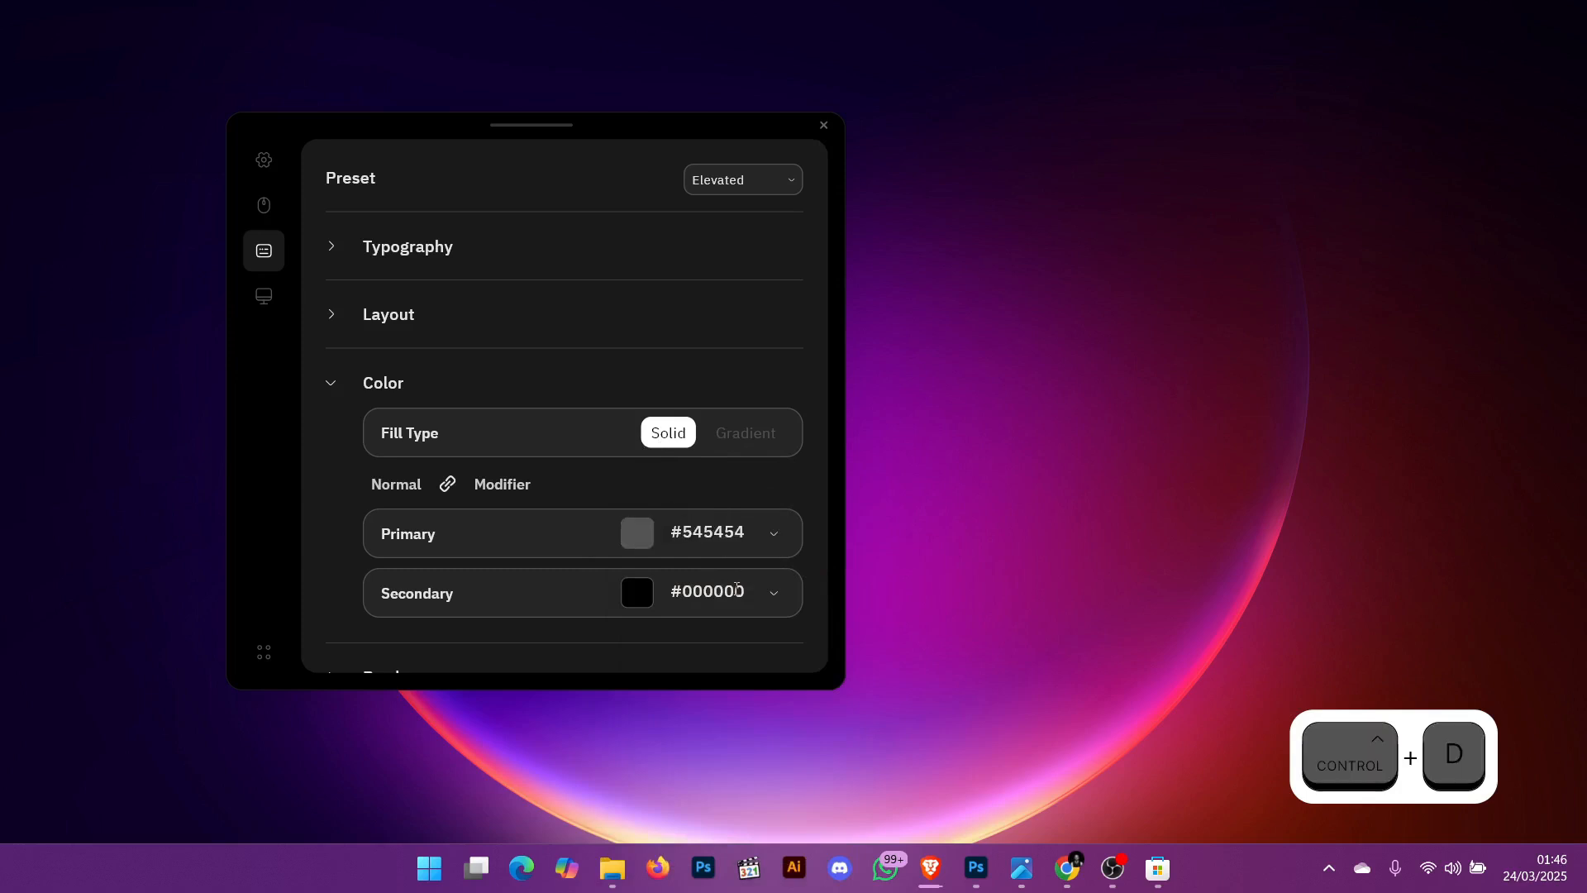
# Set the secondary key colour to #272727 and collapse the Color section
pyautogui.moveTo(744, 593); pyautogui.dragTo(685, 592)
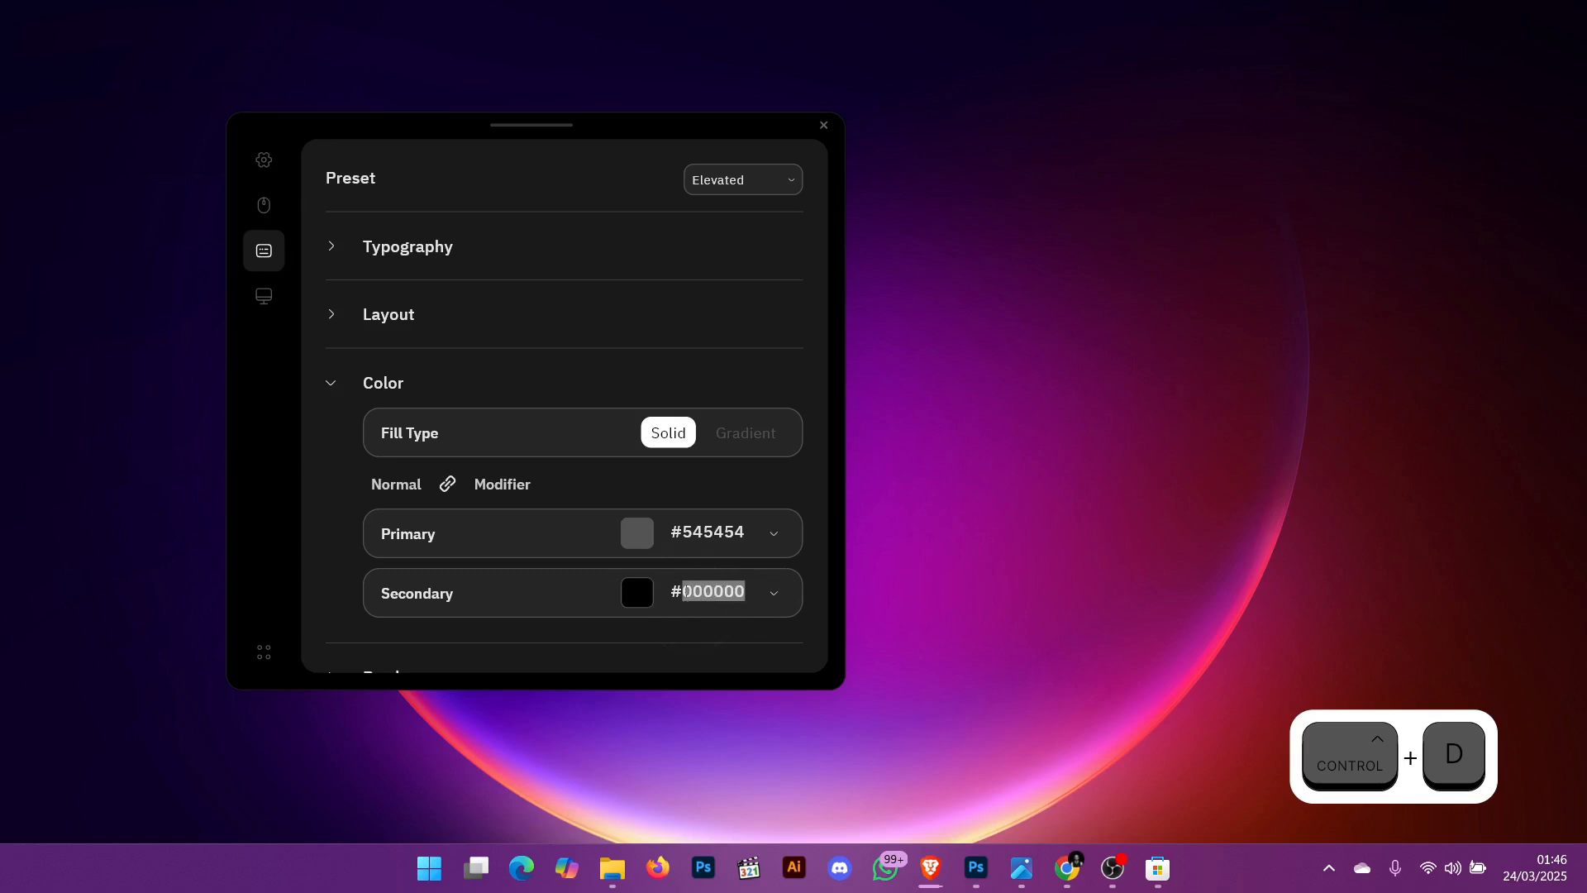
pyautogui.write('272727')
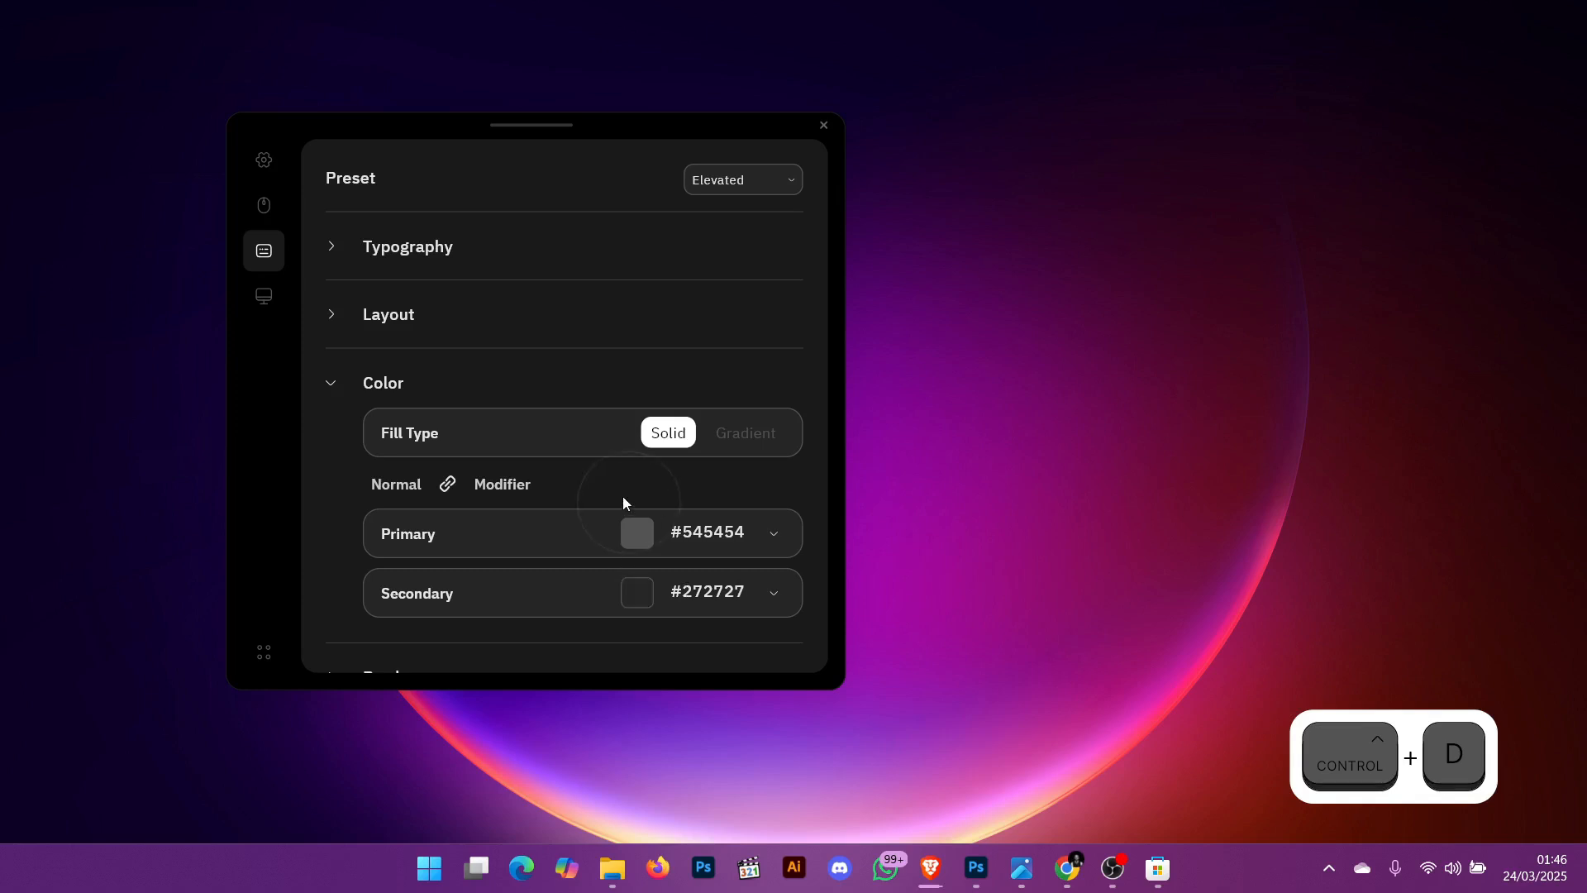
pyautogui.scroll(-2, 744, 537)
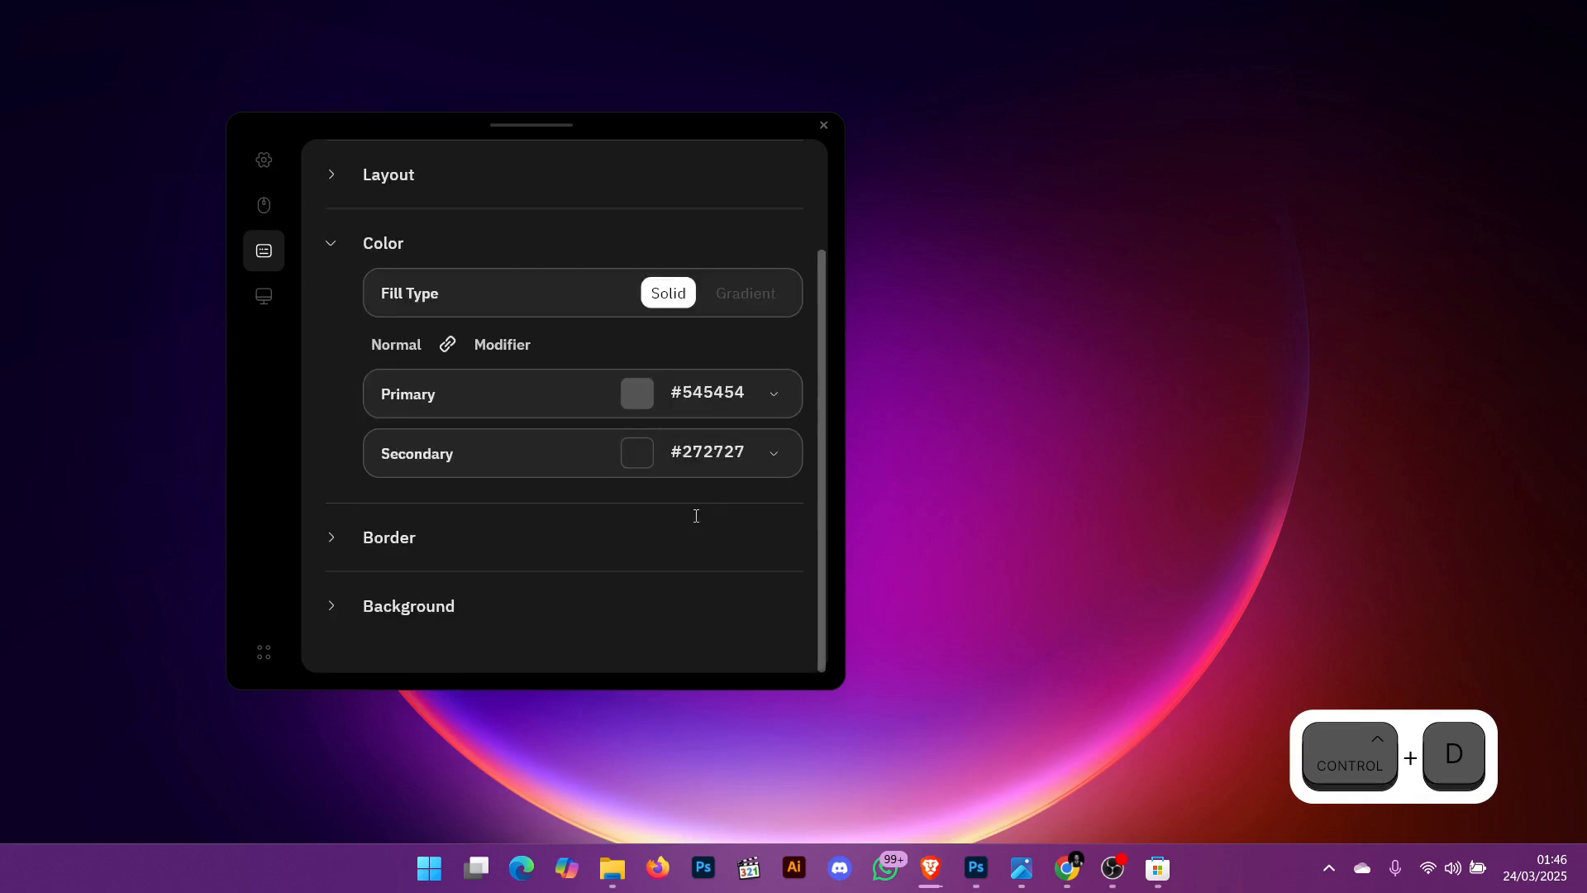
pyautogui.click(315, 250)
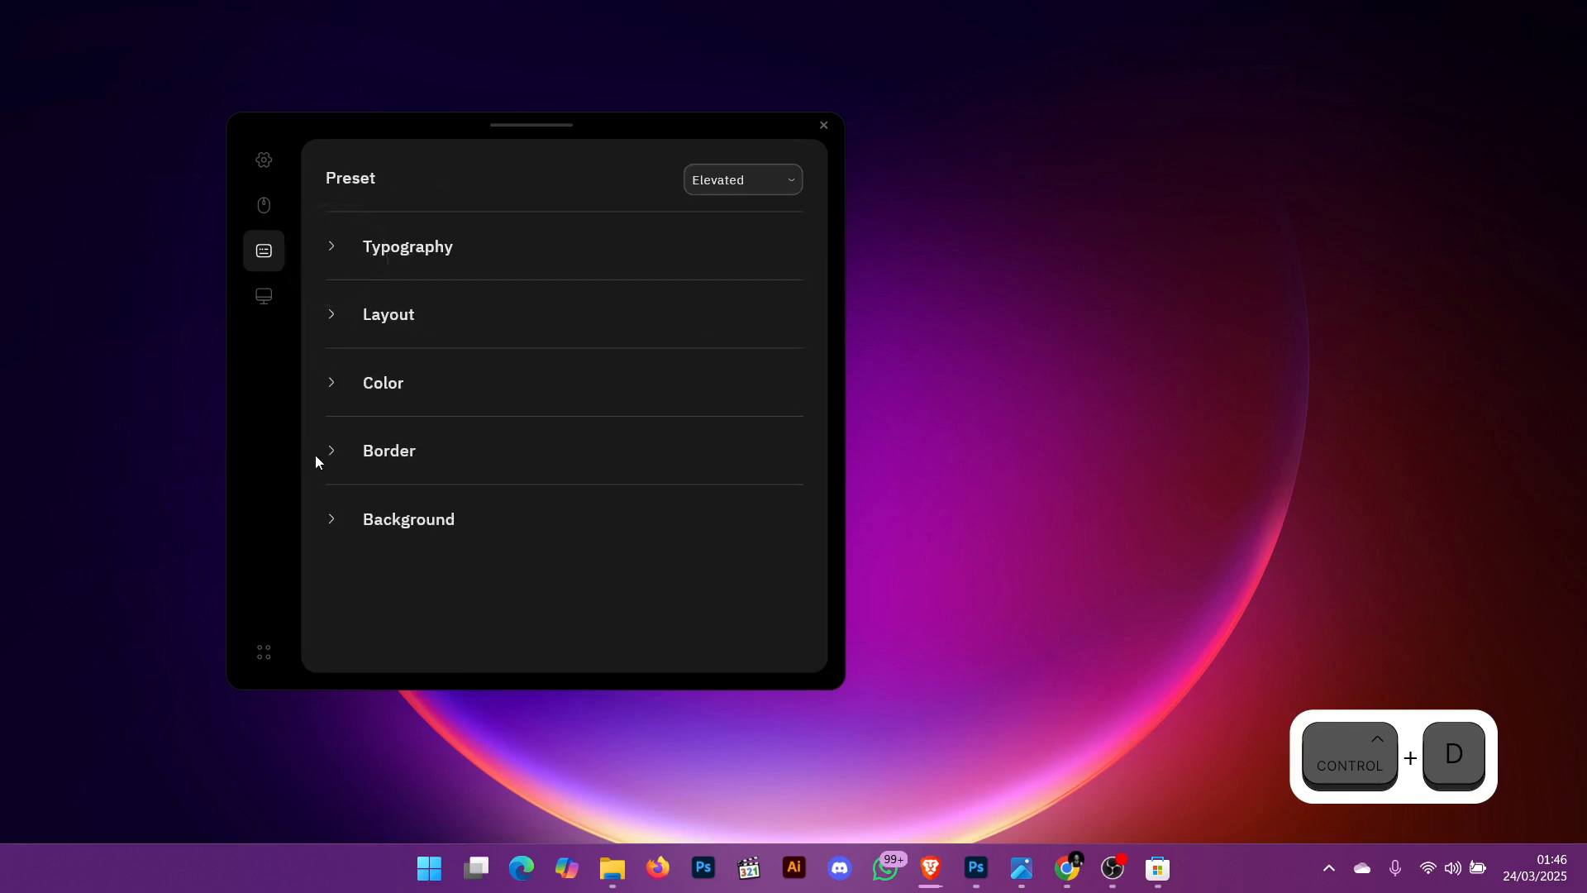
# Set the key border to 1 px thickness with 50% rounded corners, disable the border and collapse the section
pyautogui.click(331, 456)
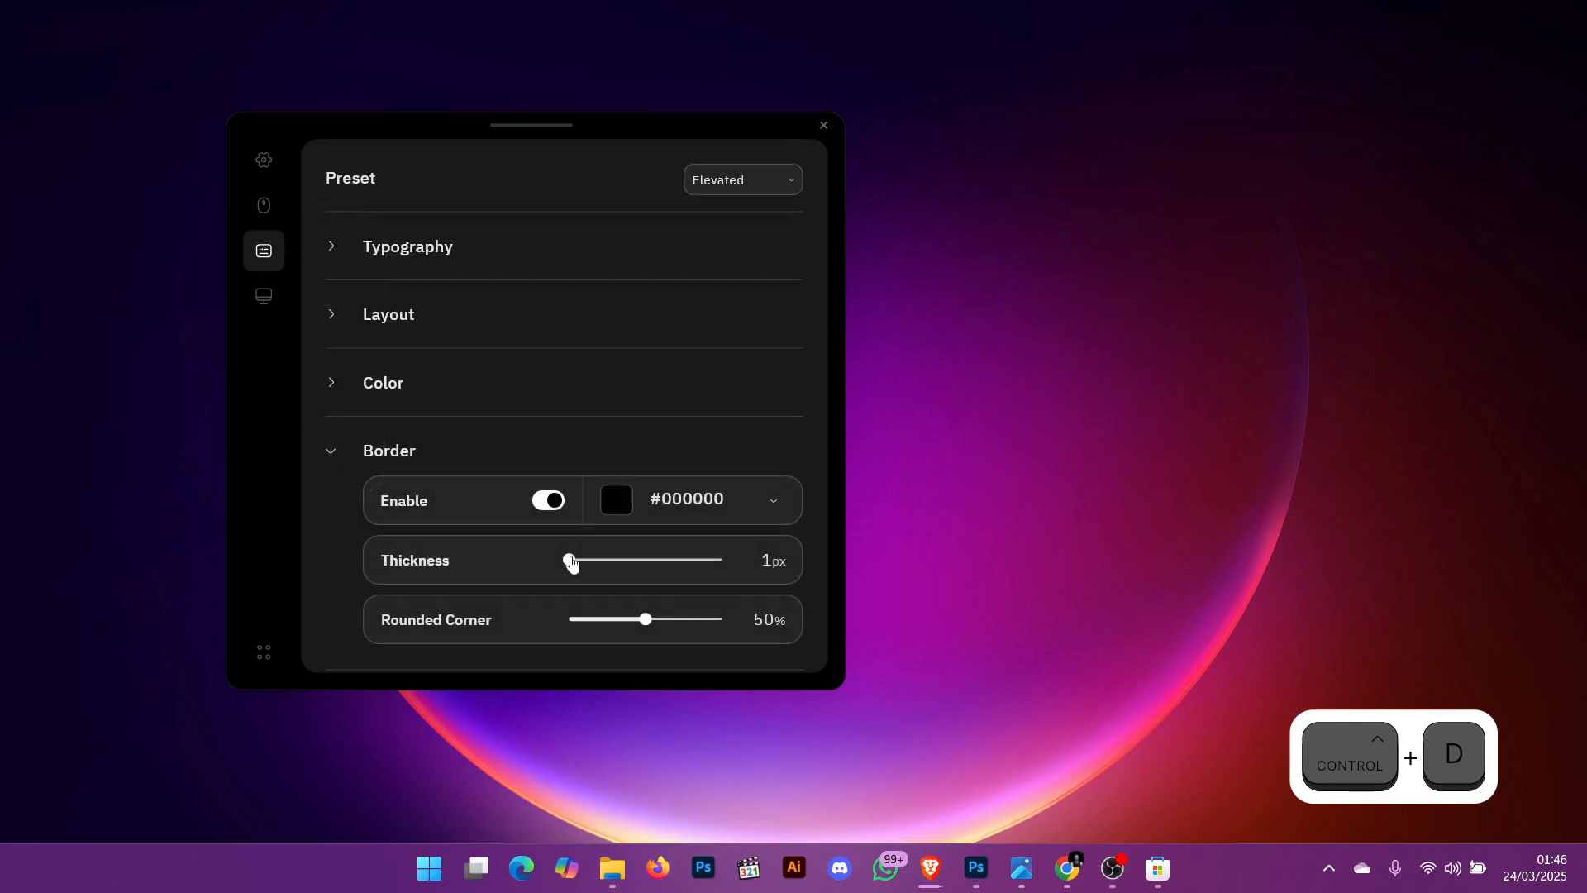
pyautogui.moveTo(577, 562); pyautogui.dragTo(519, 561)
pyautogui.moveTo(655, 621)
pyautogui.mouseDown()
pyautogui.moveTo(733, 617)
pyautogui.moveTo(602, 624)
pyautogui.moveTo(765, 622)
pyautogui.moveTo(647, 620)
pyautogui.mouseUp()
pyautogui.click(552, 511)
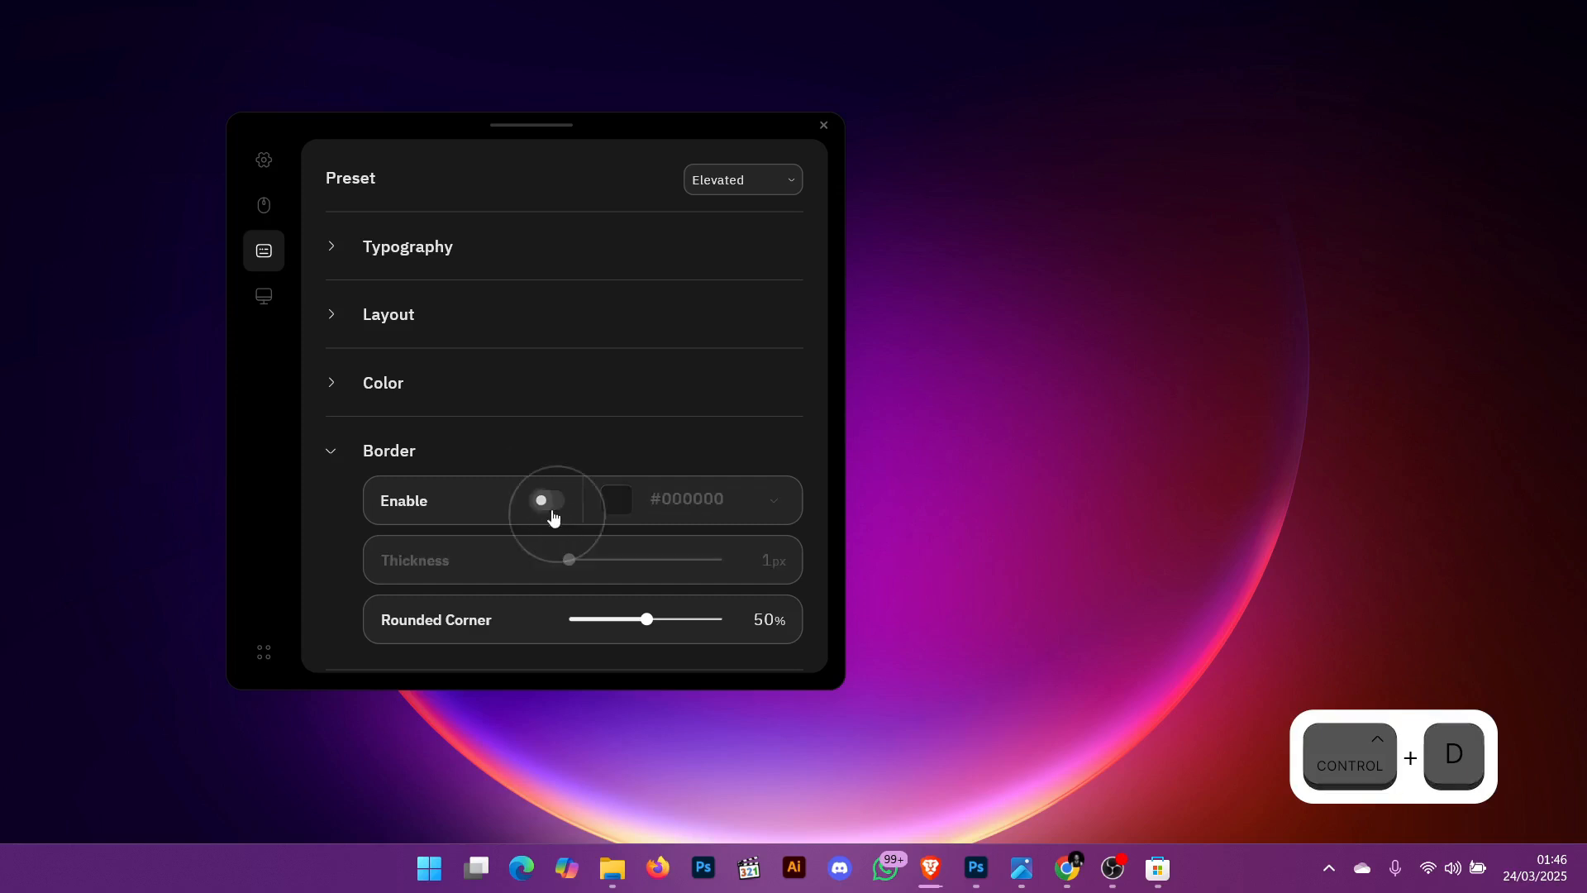
pyautogui.click(334, 453)
# Disable the background behind the keystroke visualization and collapse the Background section
pyautogui.click(342, 524)
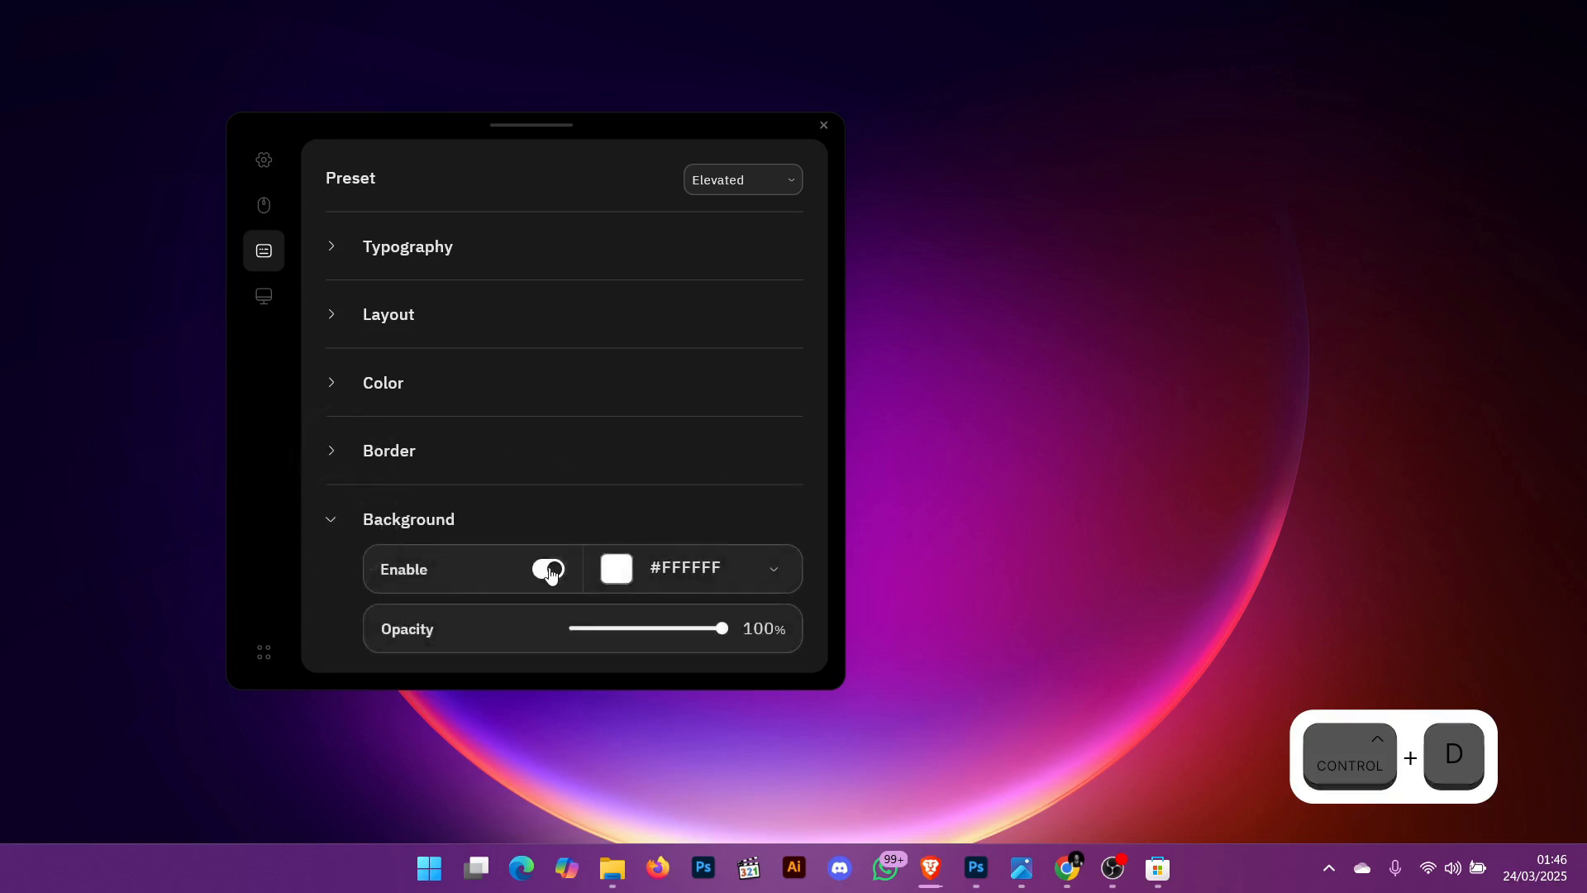
pyautogui.click(548, 569)
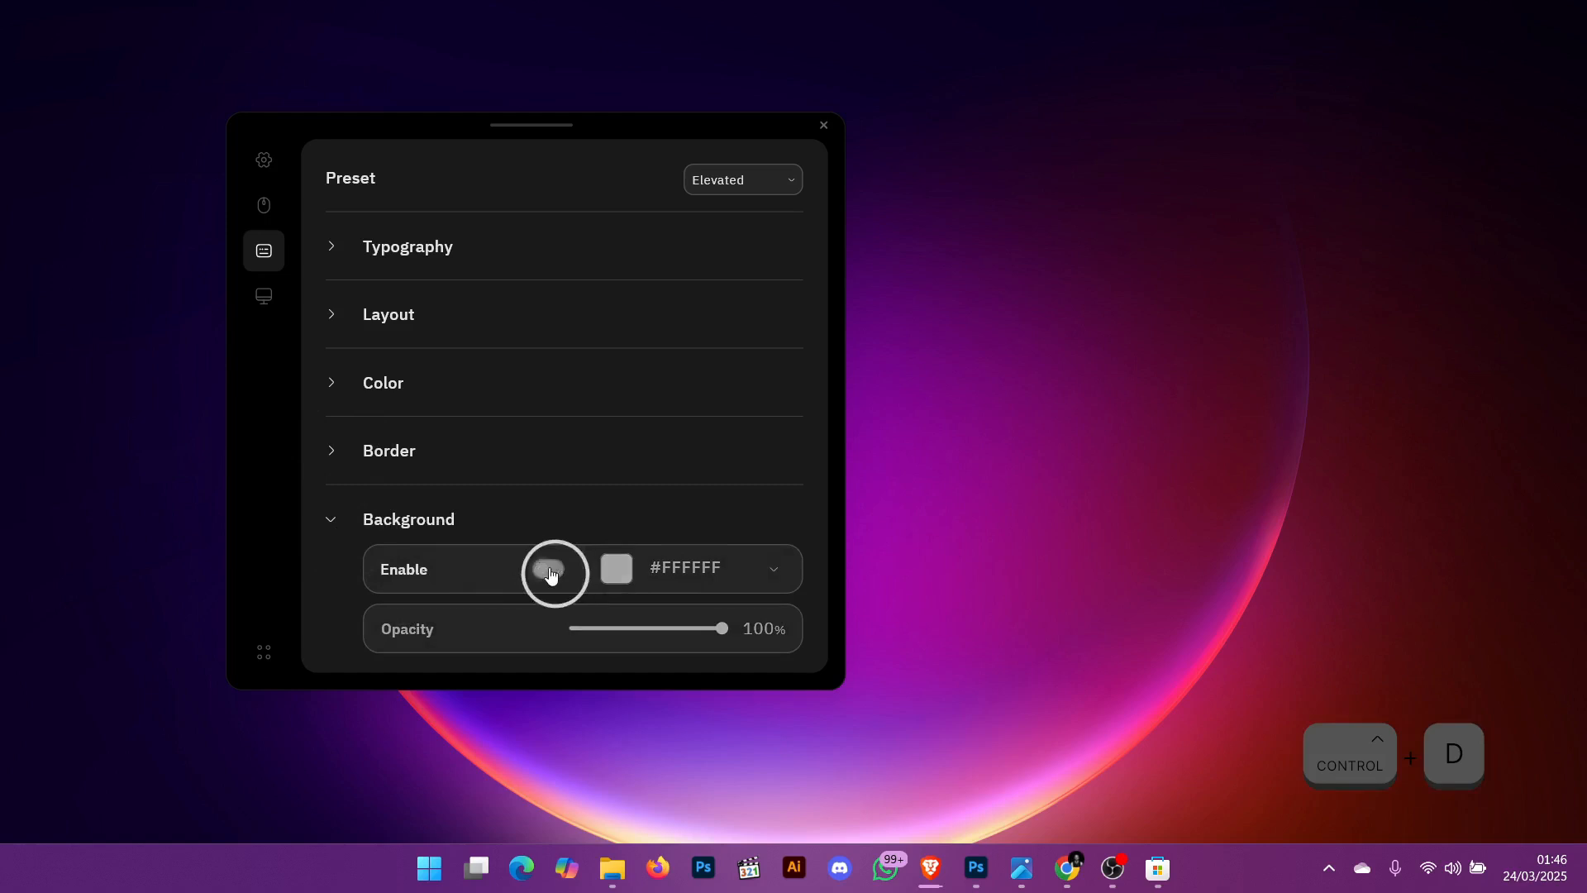
pyautogui.click(331, 522)
# Set the Typography font colour to #FEFEFE and collapse the section
pyautogui.click(333, 250)
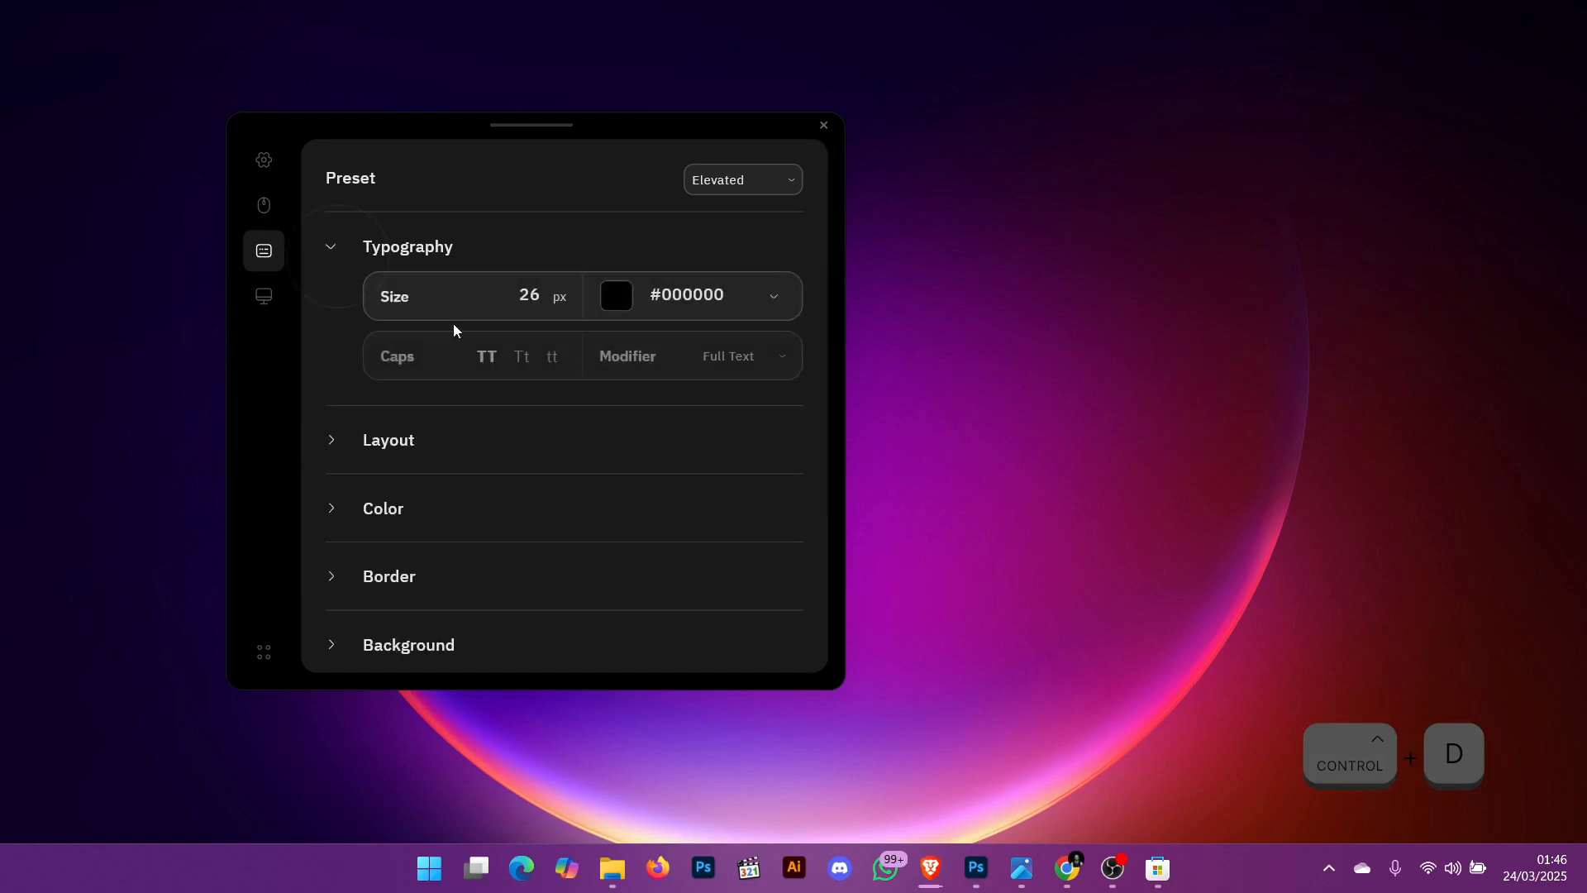
pyautogui.click(616, 304)
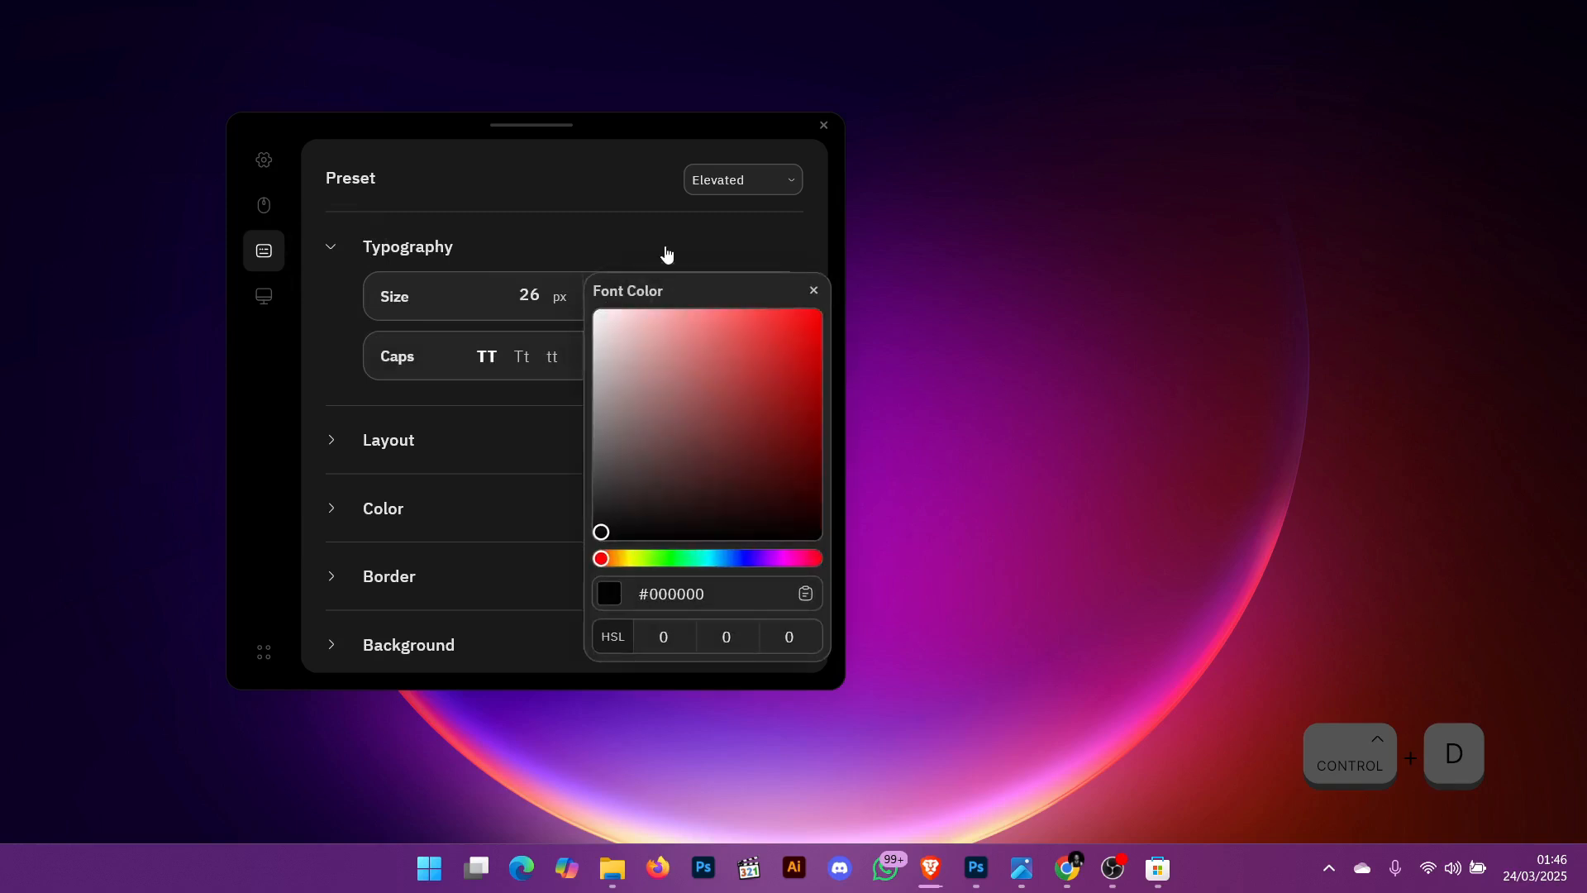
pyautogui.click(597, 324)
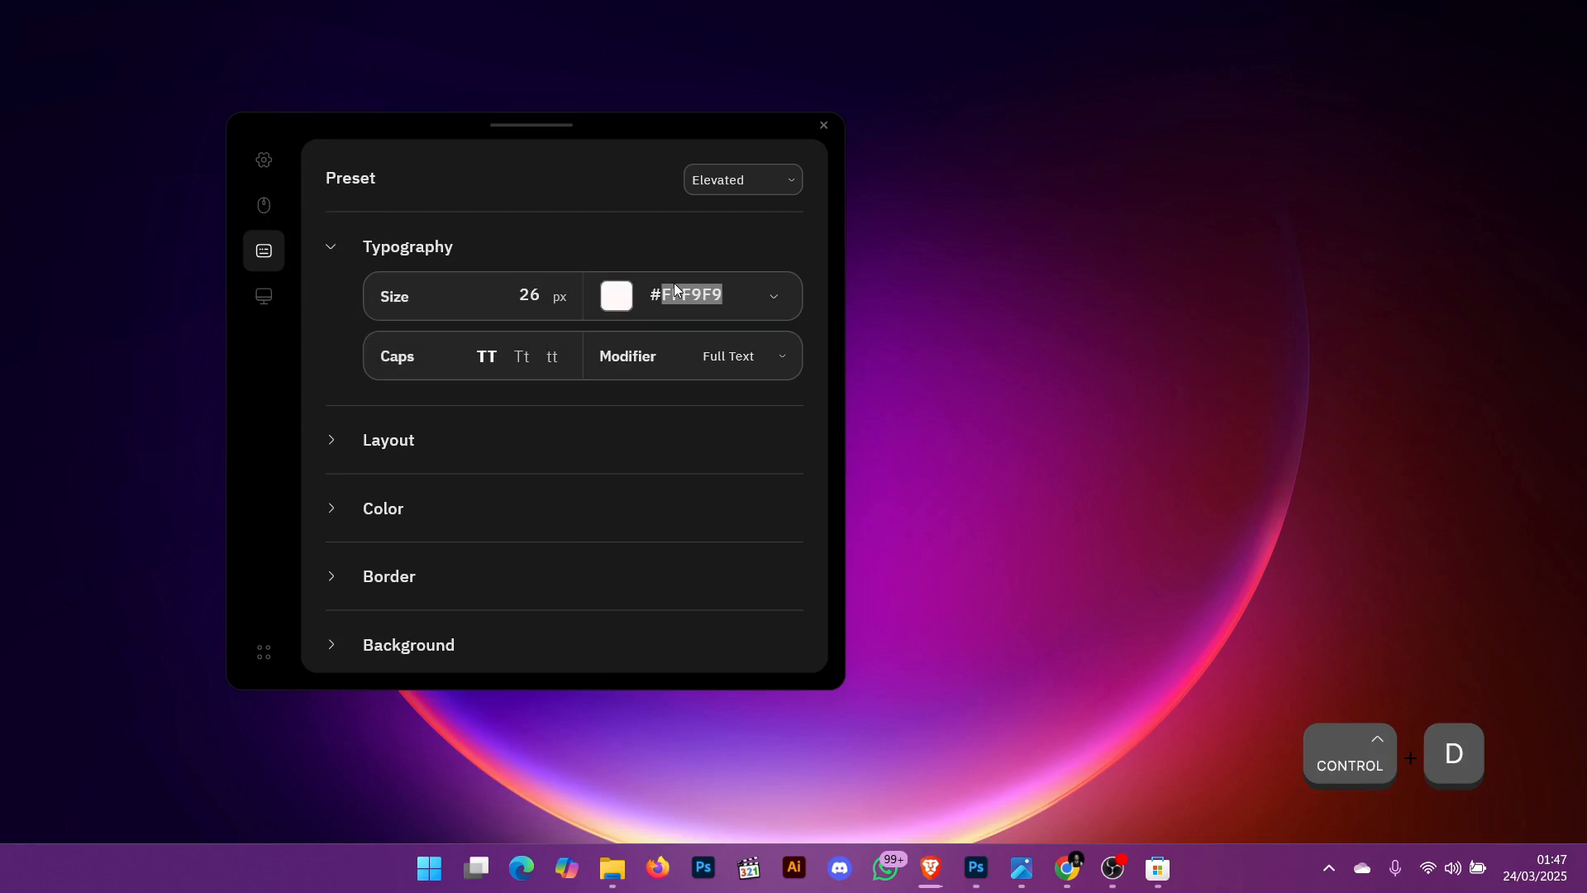
pyautogui.write('FEFEFE')
pyautogui.click(622, 253)
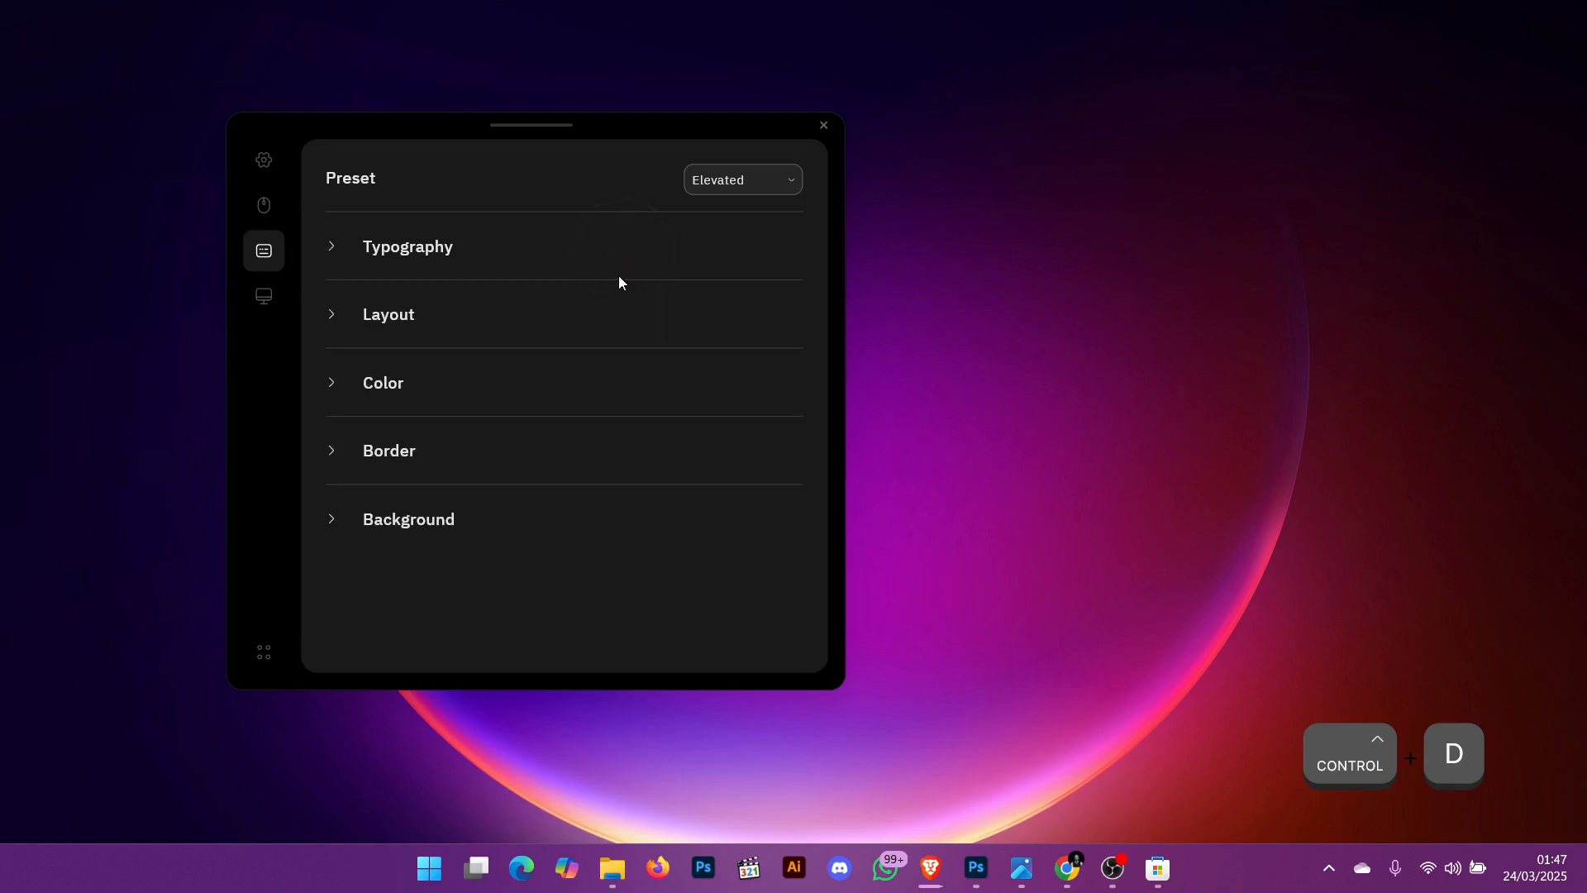
# Open the display settings, try several overlay positions with the window moved aside, and set Alignment to Bottom Center
pyautogui.click(266, 298)
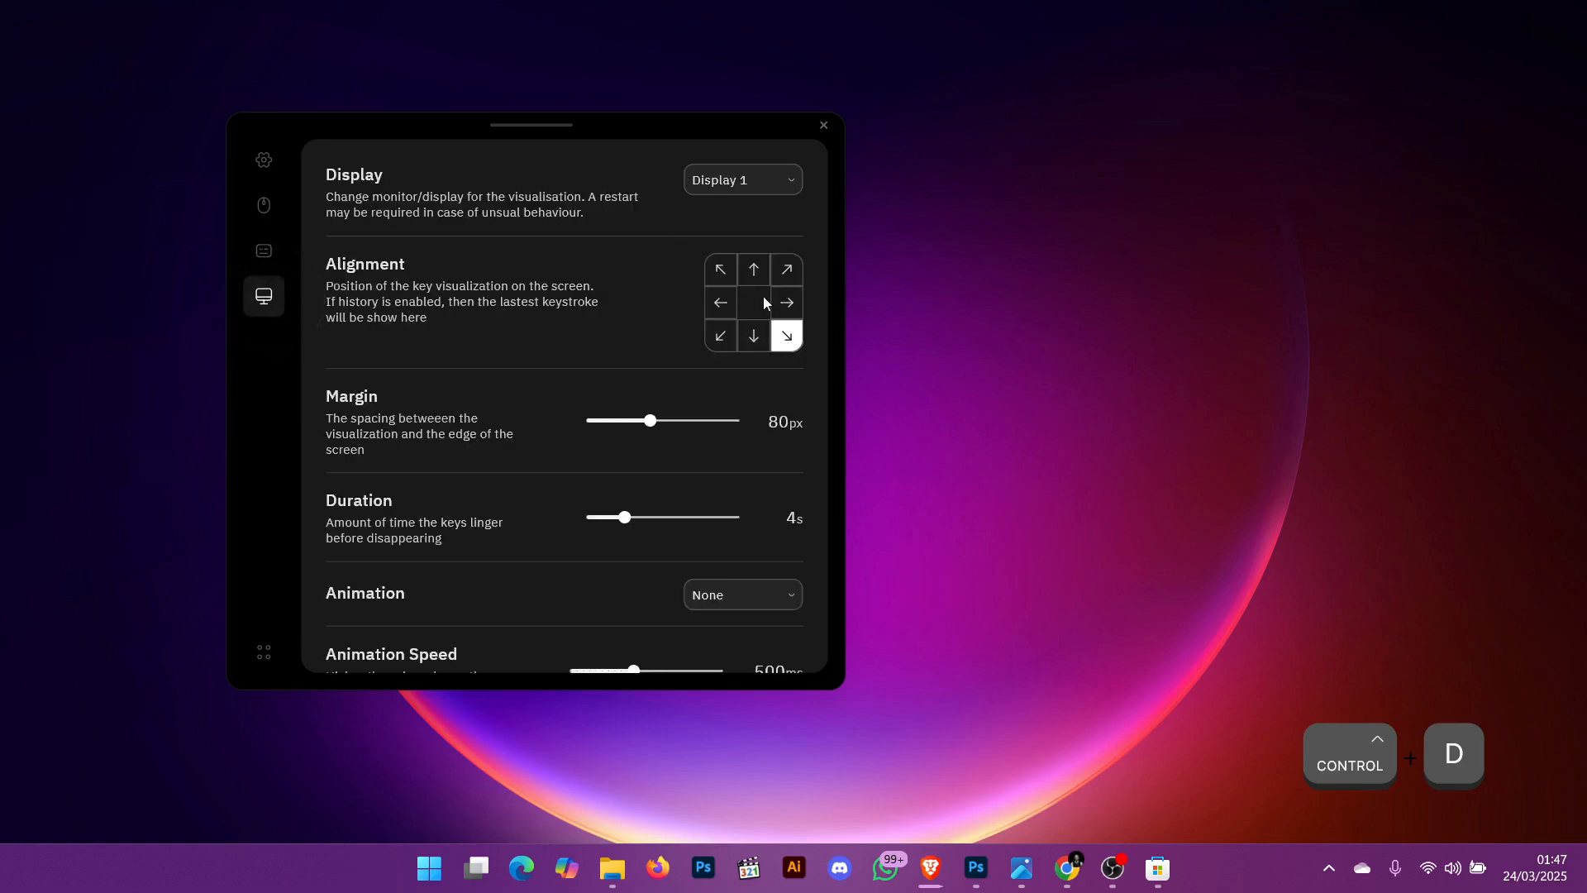
pyautogui.moveTo(599, 127); pyautogui.dragTo(832, 90)
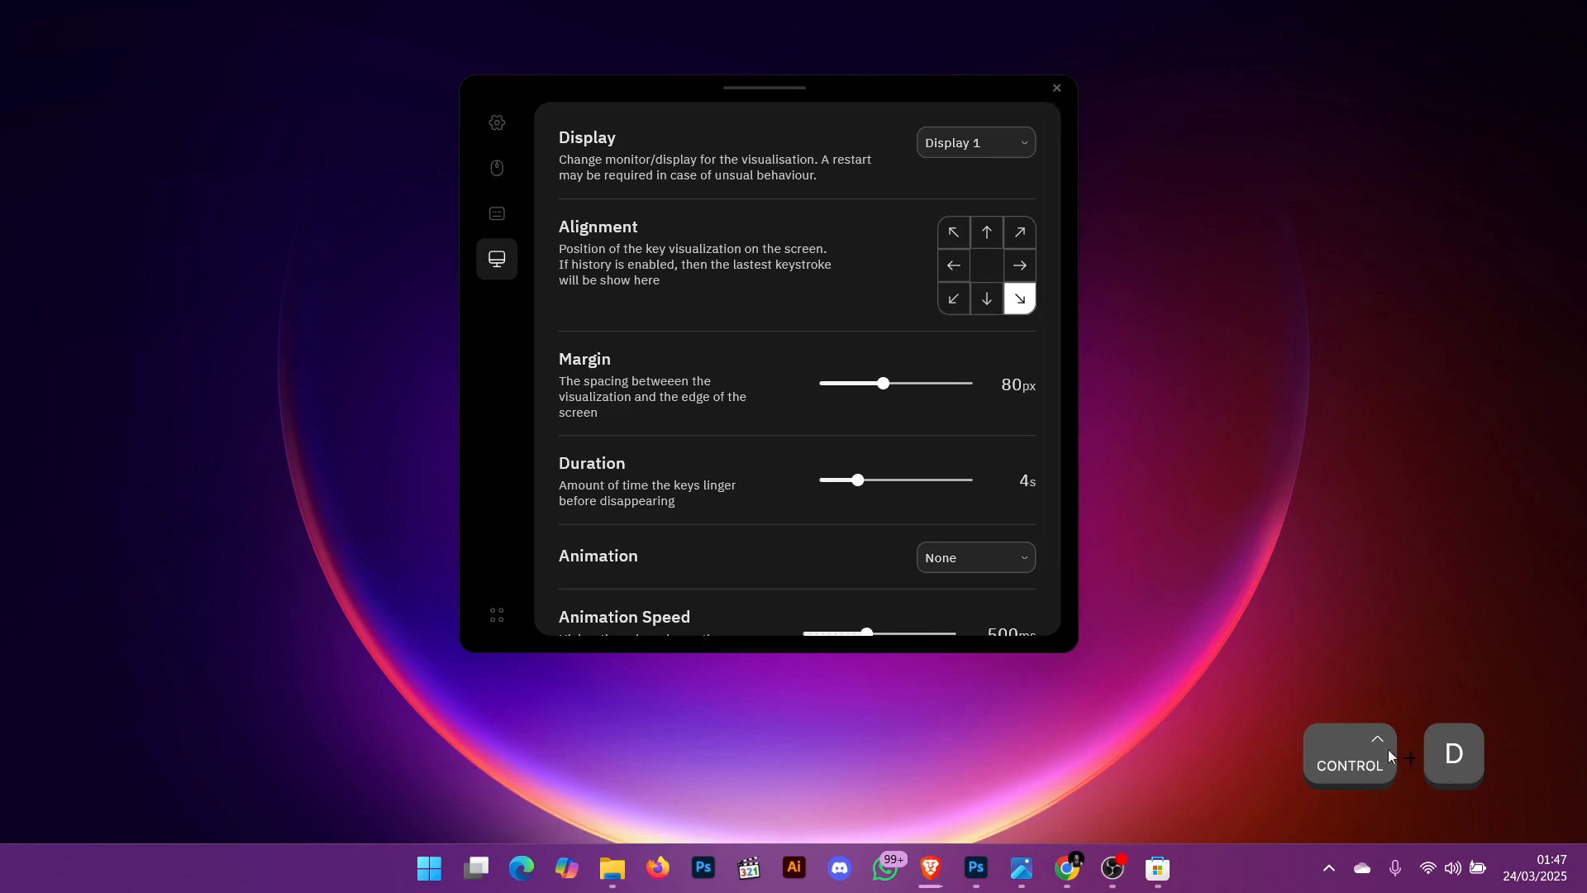
pyautogui.click(960, 269)
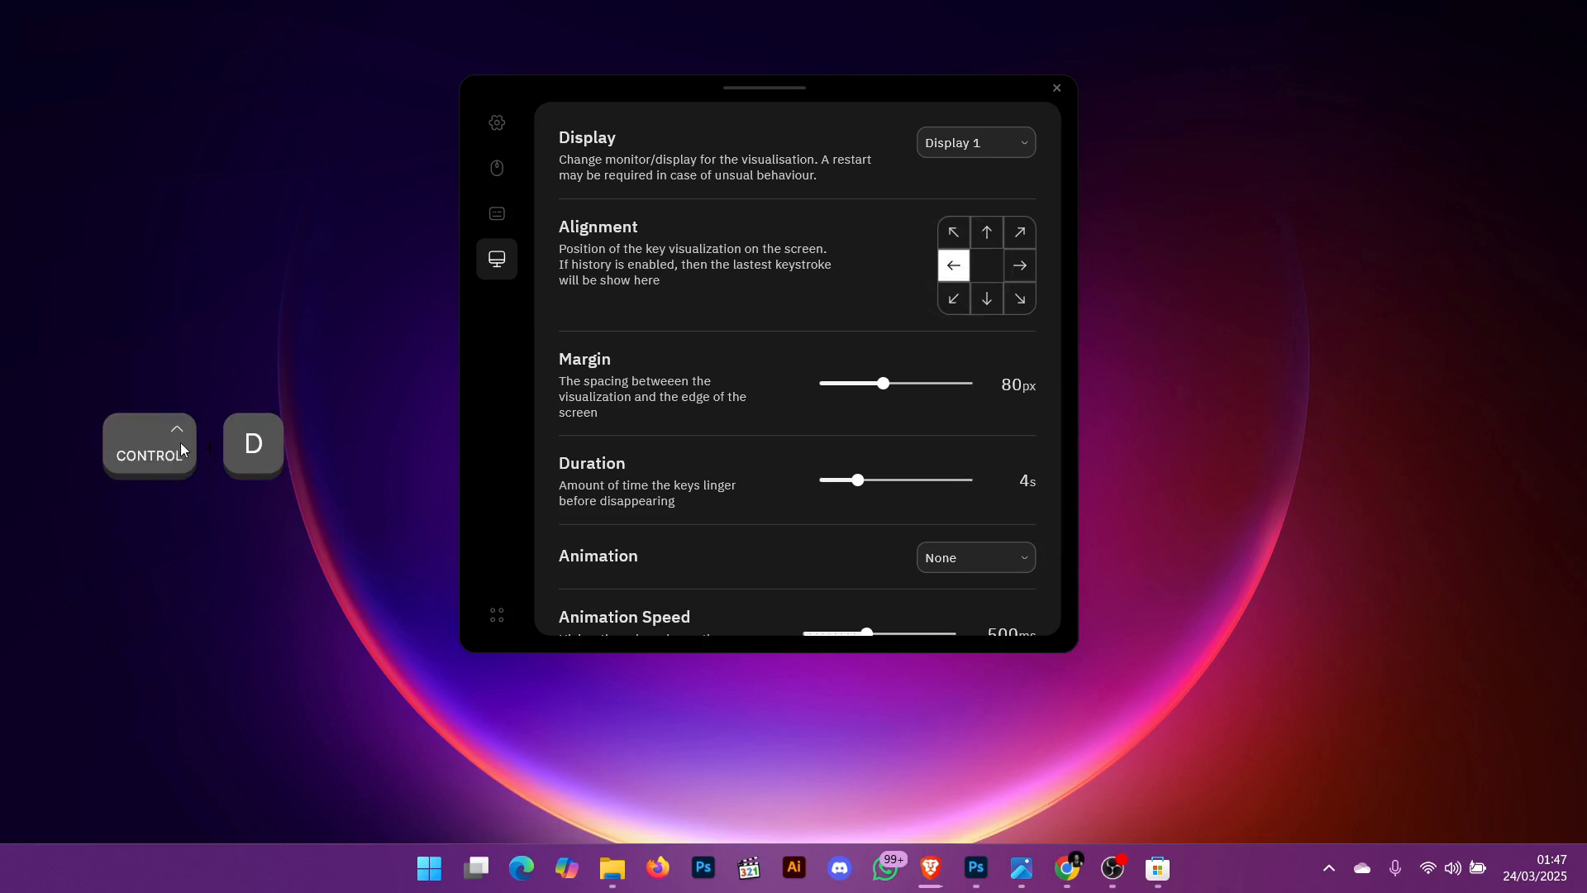
pyautogui.click(954, 299)
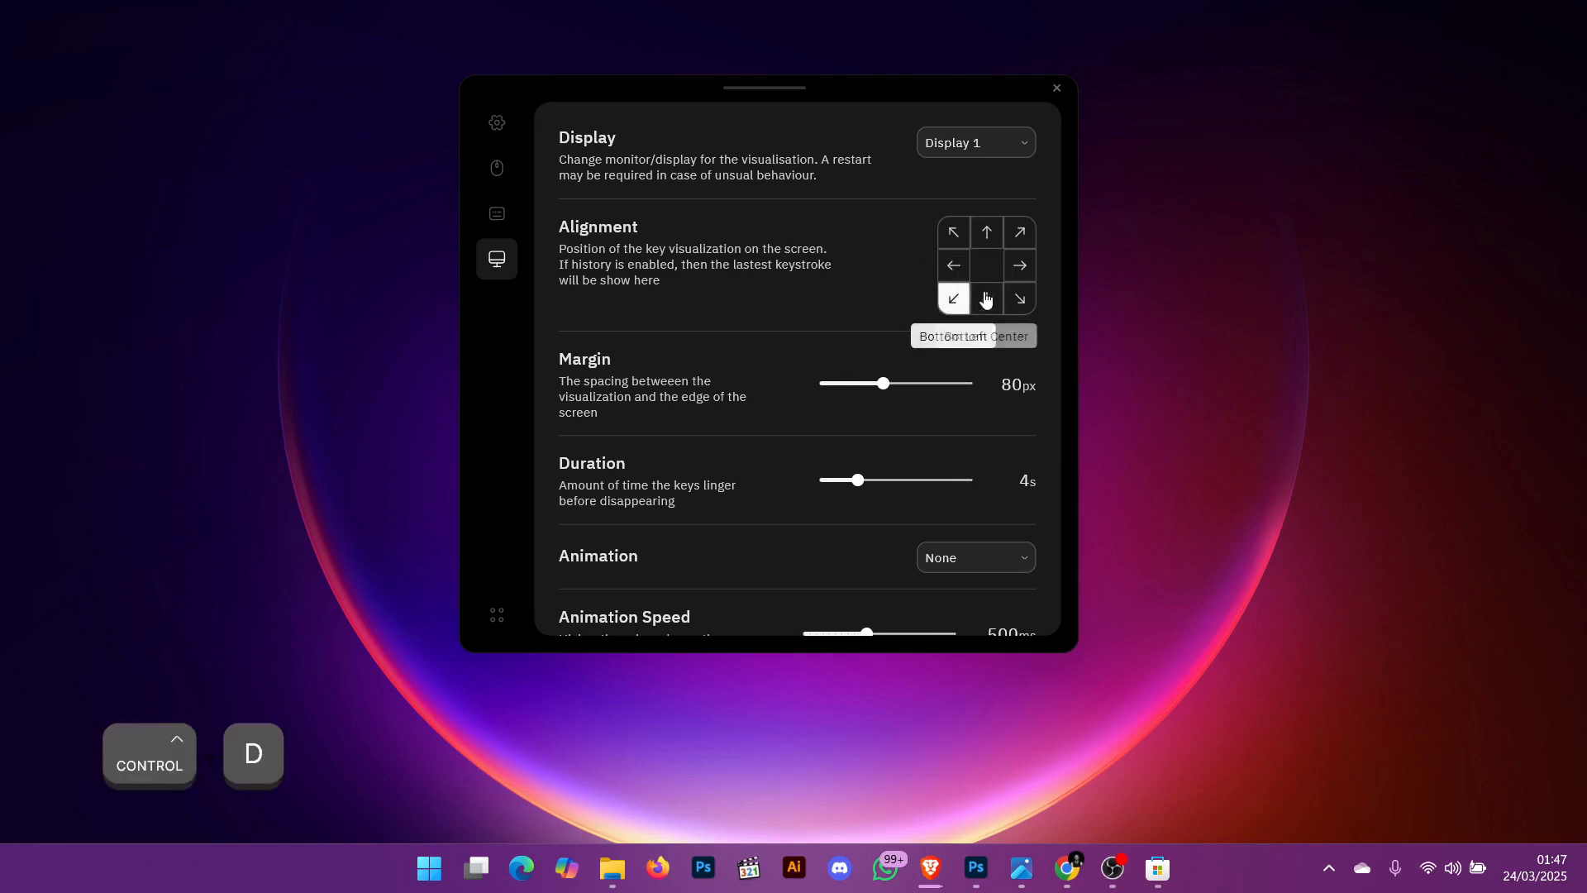
pyautogui.click(1017, 268)
pyautogui.click(1019, 234)
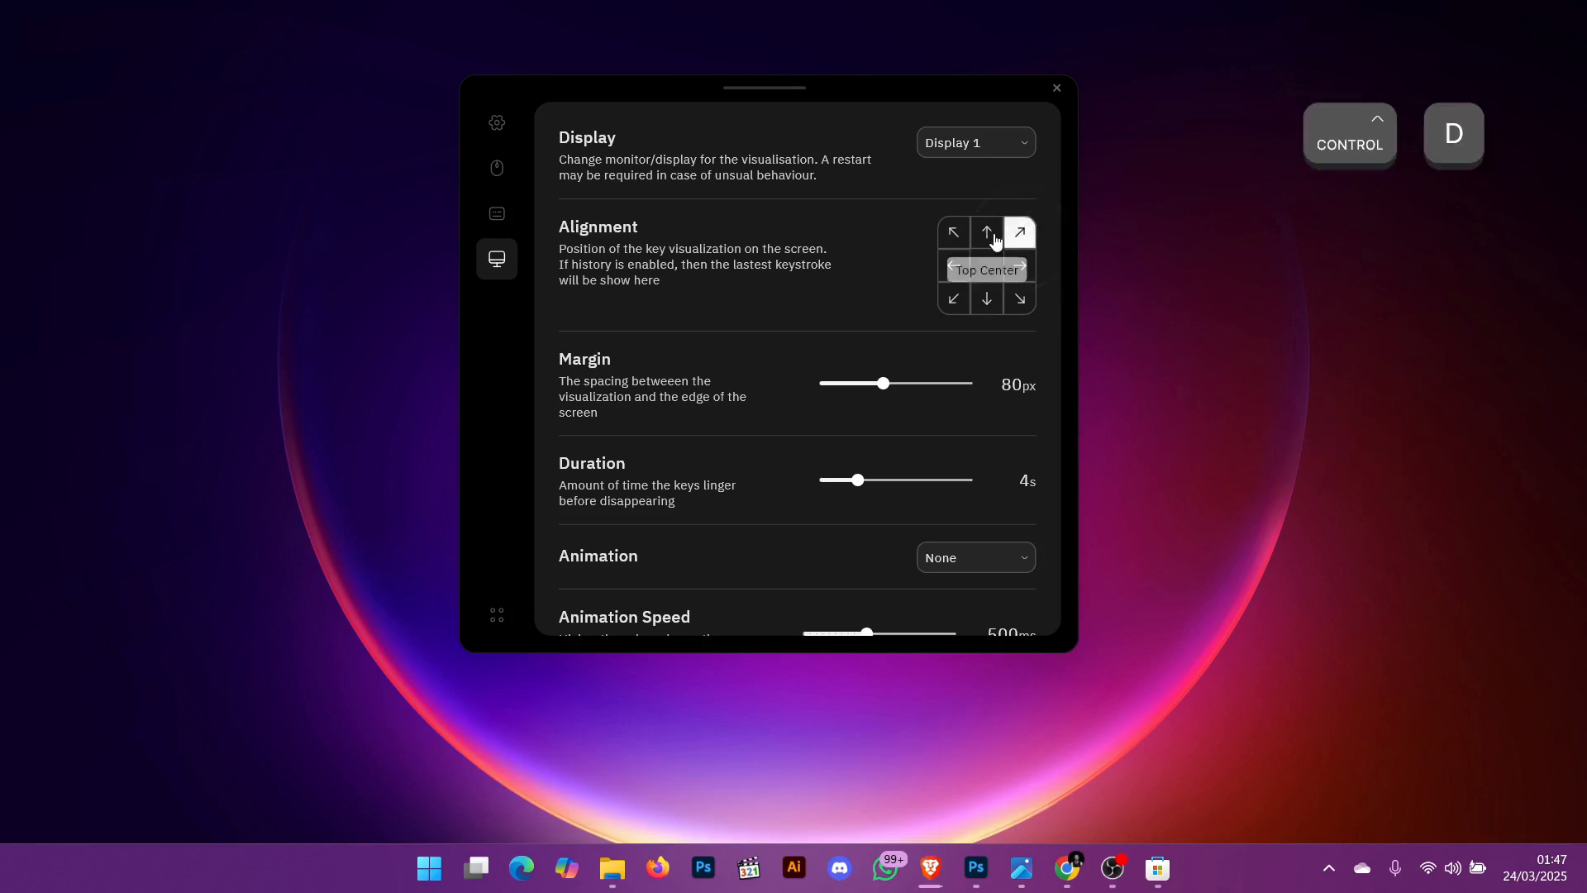
pyautogui.click(988, 238)
pyautogui.click(987, 297)
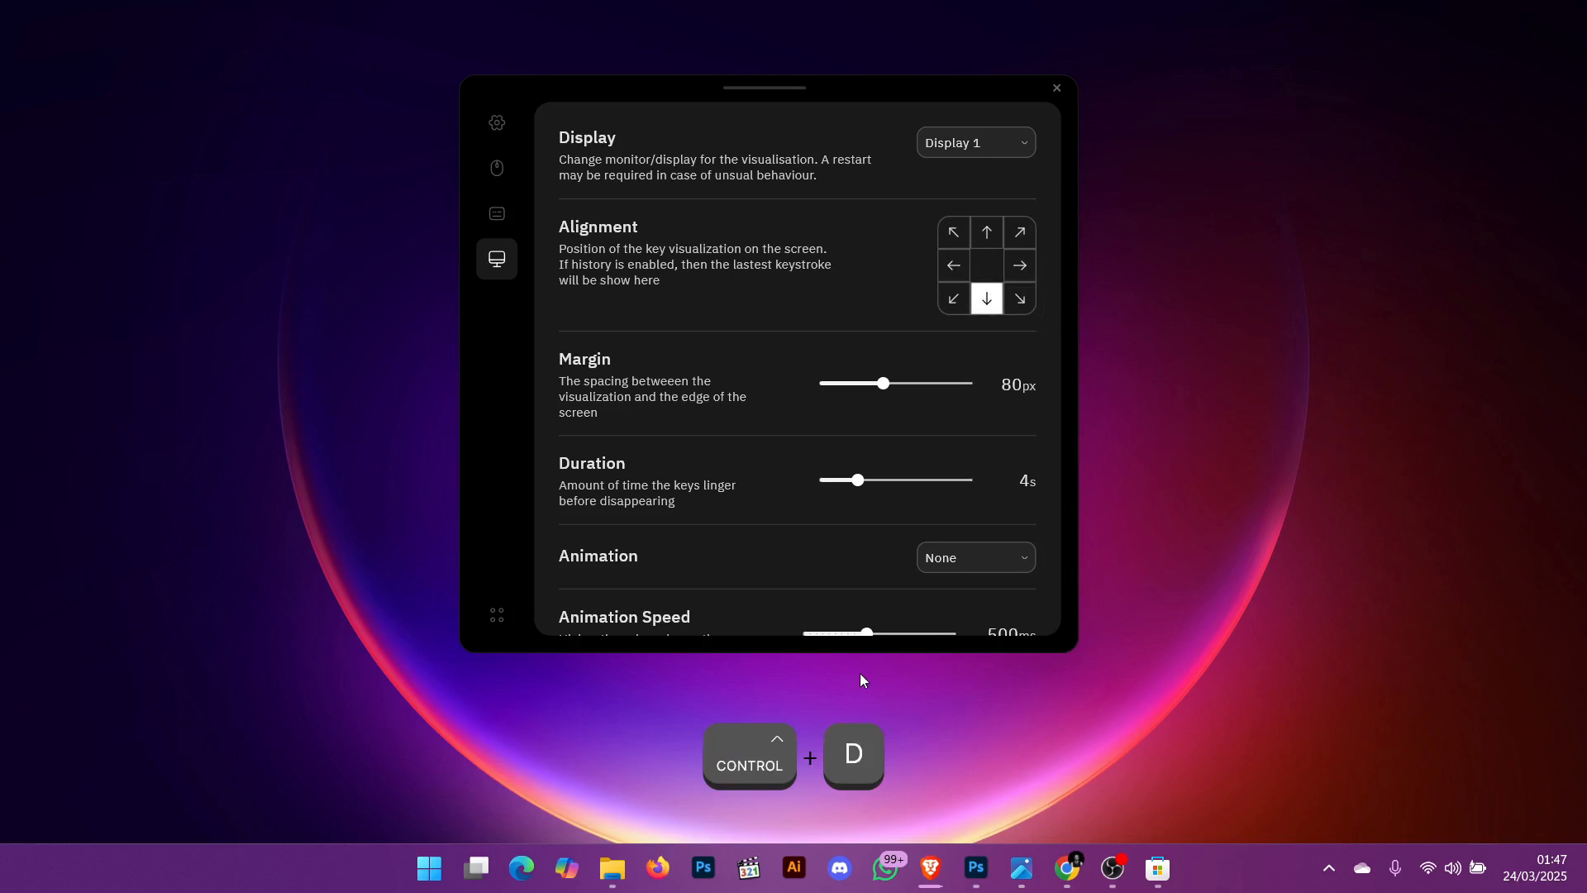
# Set the keystroke display duration to 2 s, keeping the 80 px margin, and choose the Grow animation
pyautogui.moveTo(884, 384)
pyautogui.mouseDown()
pyautogui.moveTo(927, 397)
pyautogui.moveTo(872, 398)
pyautogui.moveTo(885, 390)
pyautogui.mouseUp()
pyautogui.click(847, 486)
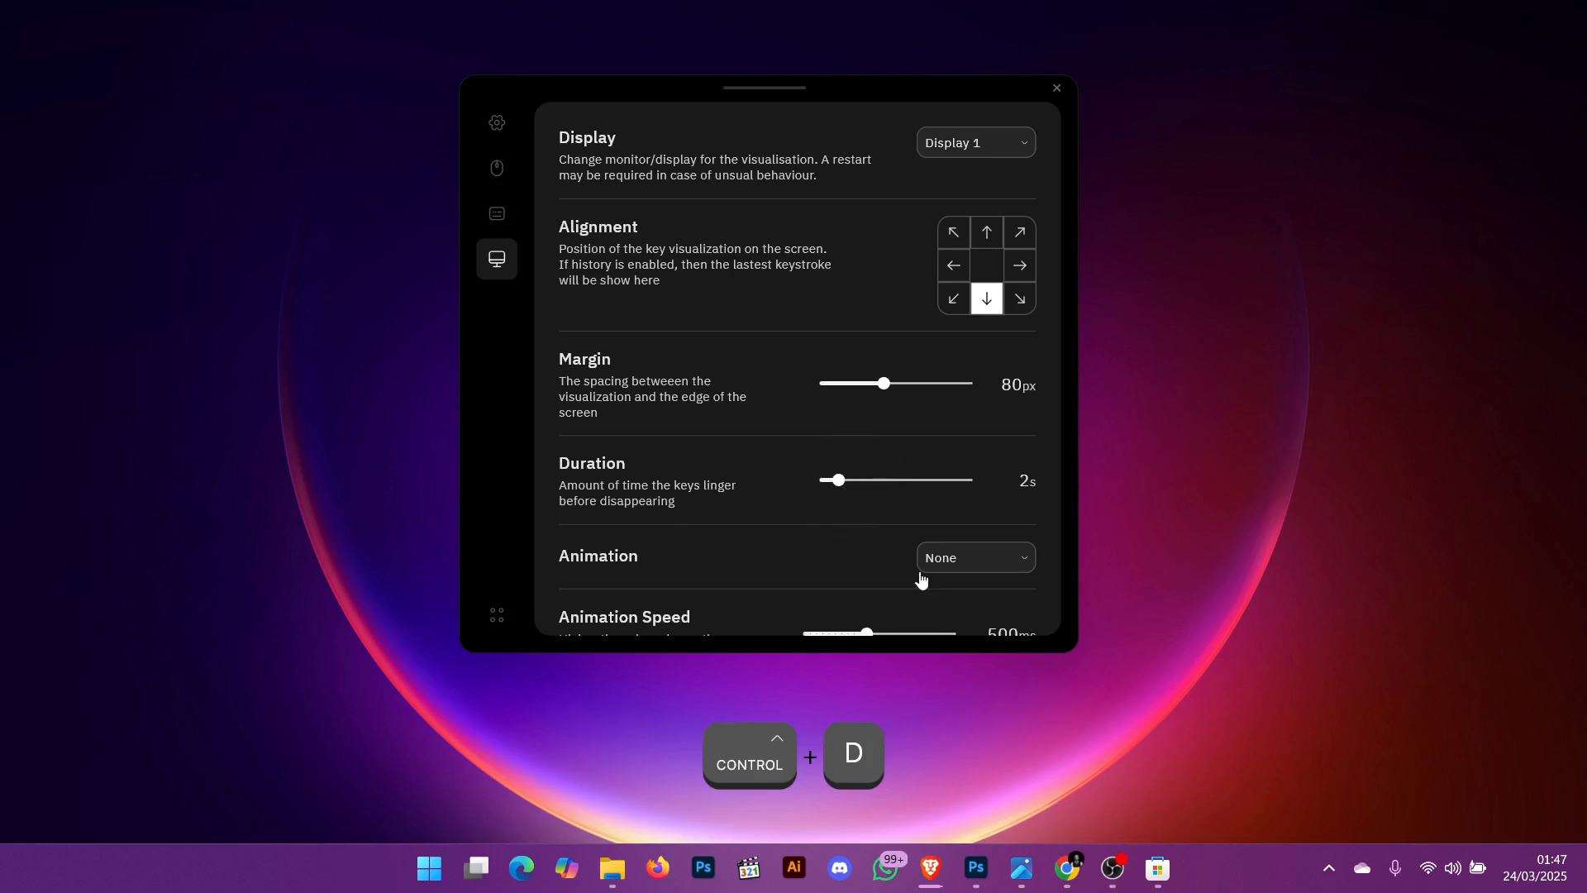
pyautogui.click(972, 576)
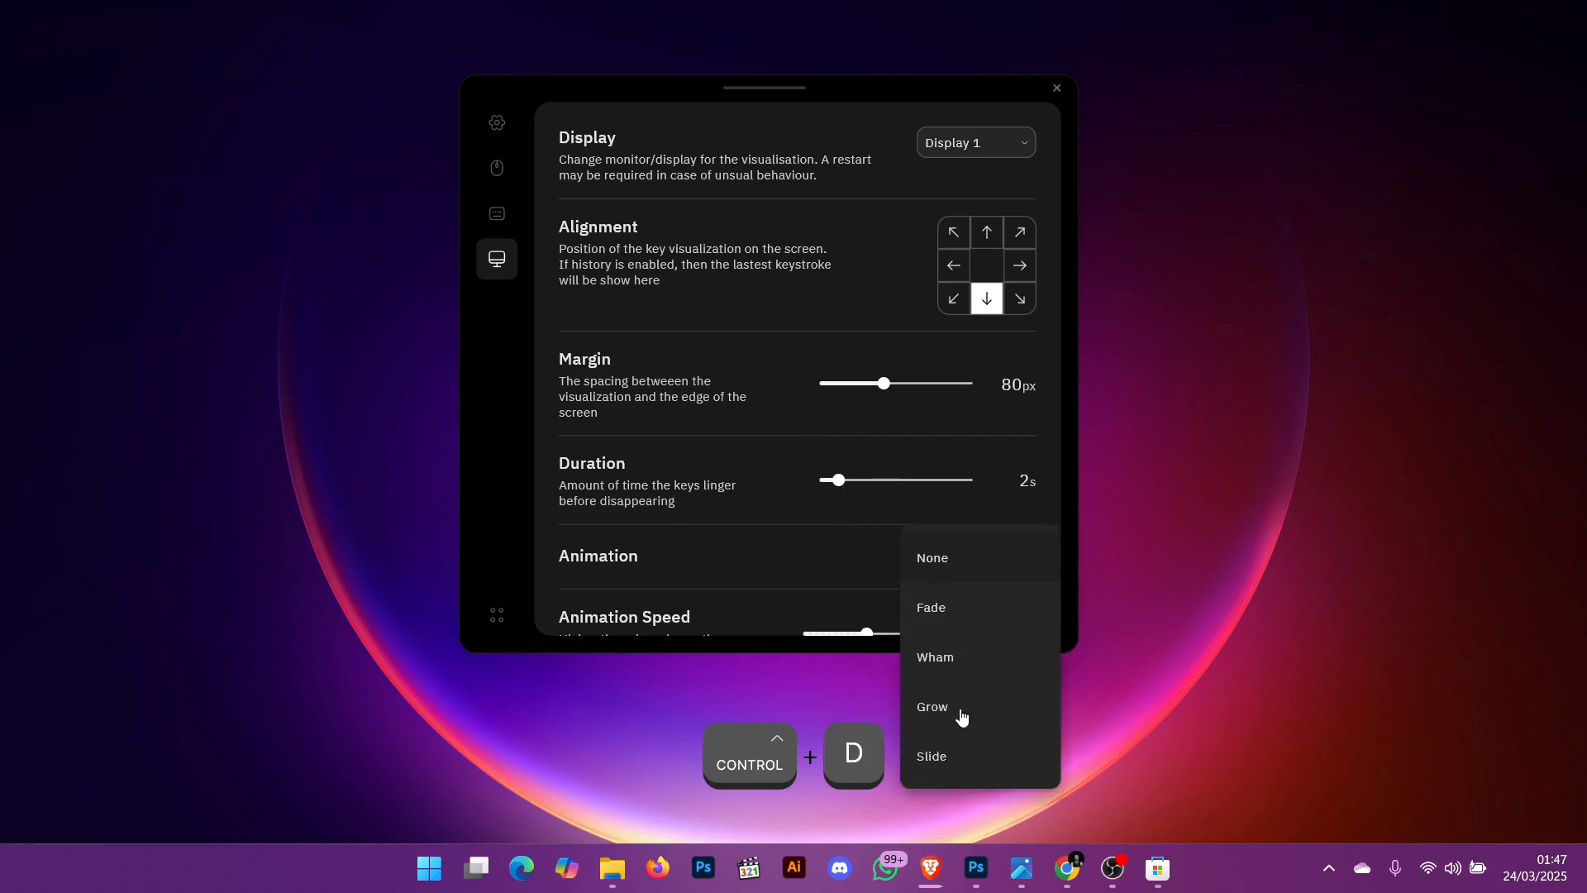
pyautogui.click(962, 716)
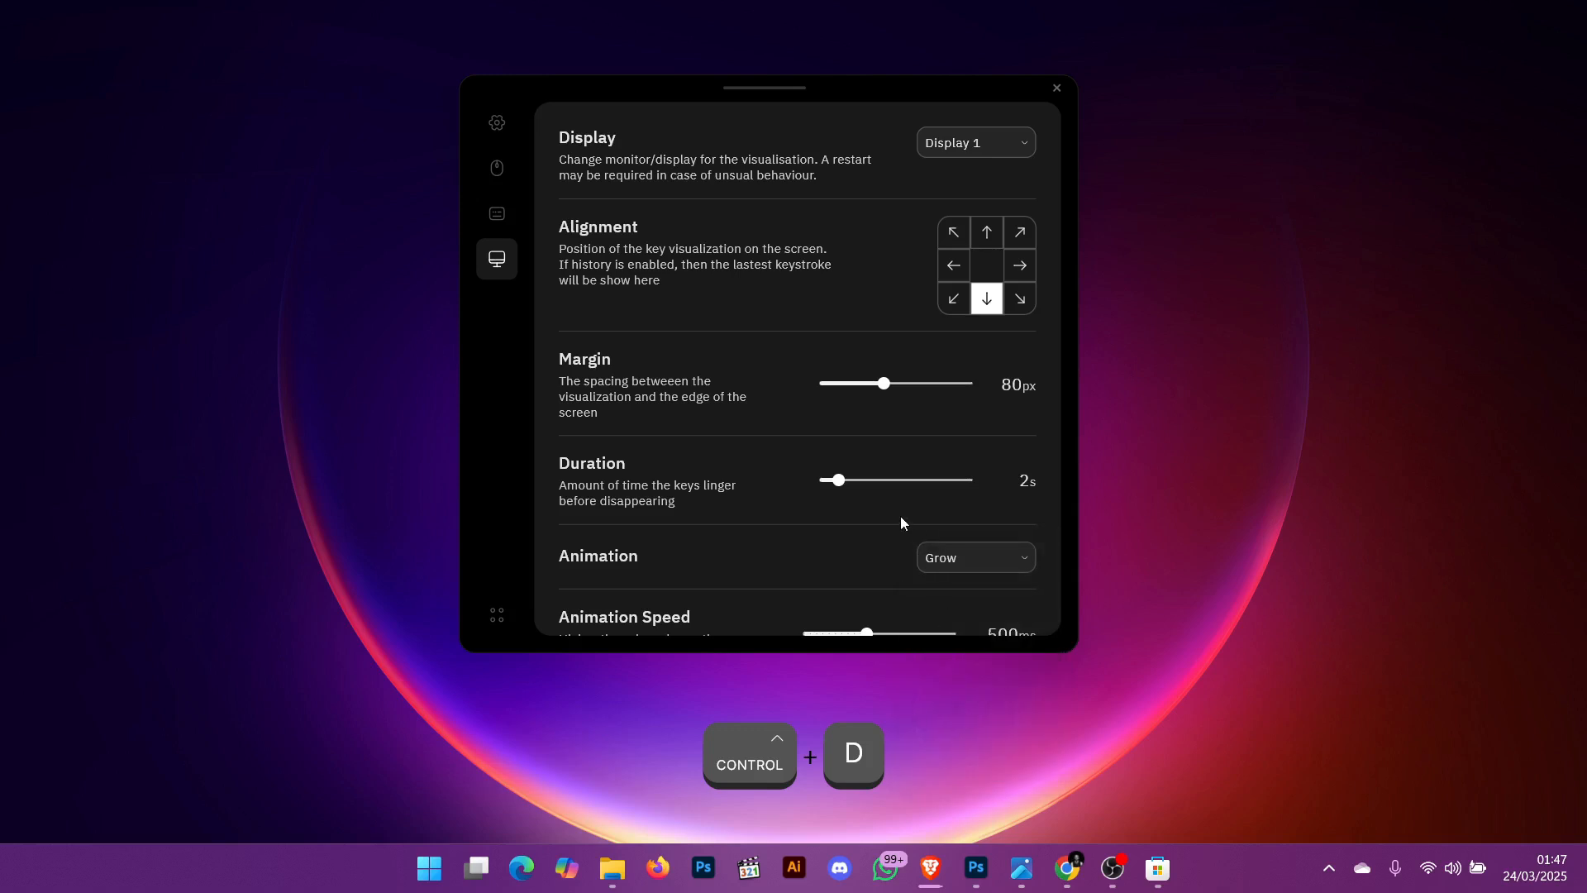
# Reduce the animation speed value to 200 ms
pyautogui.scroll(-1, 900, 516)
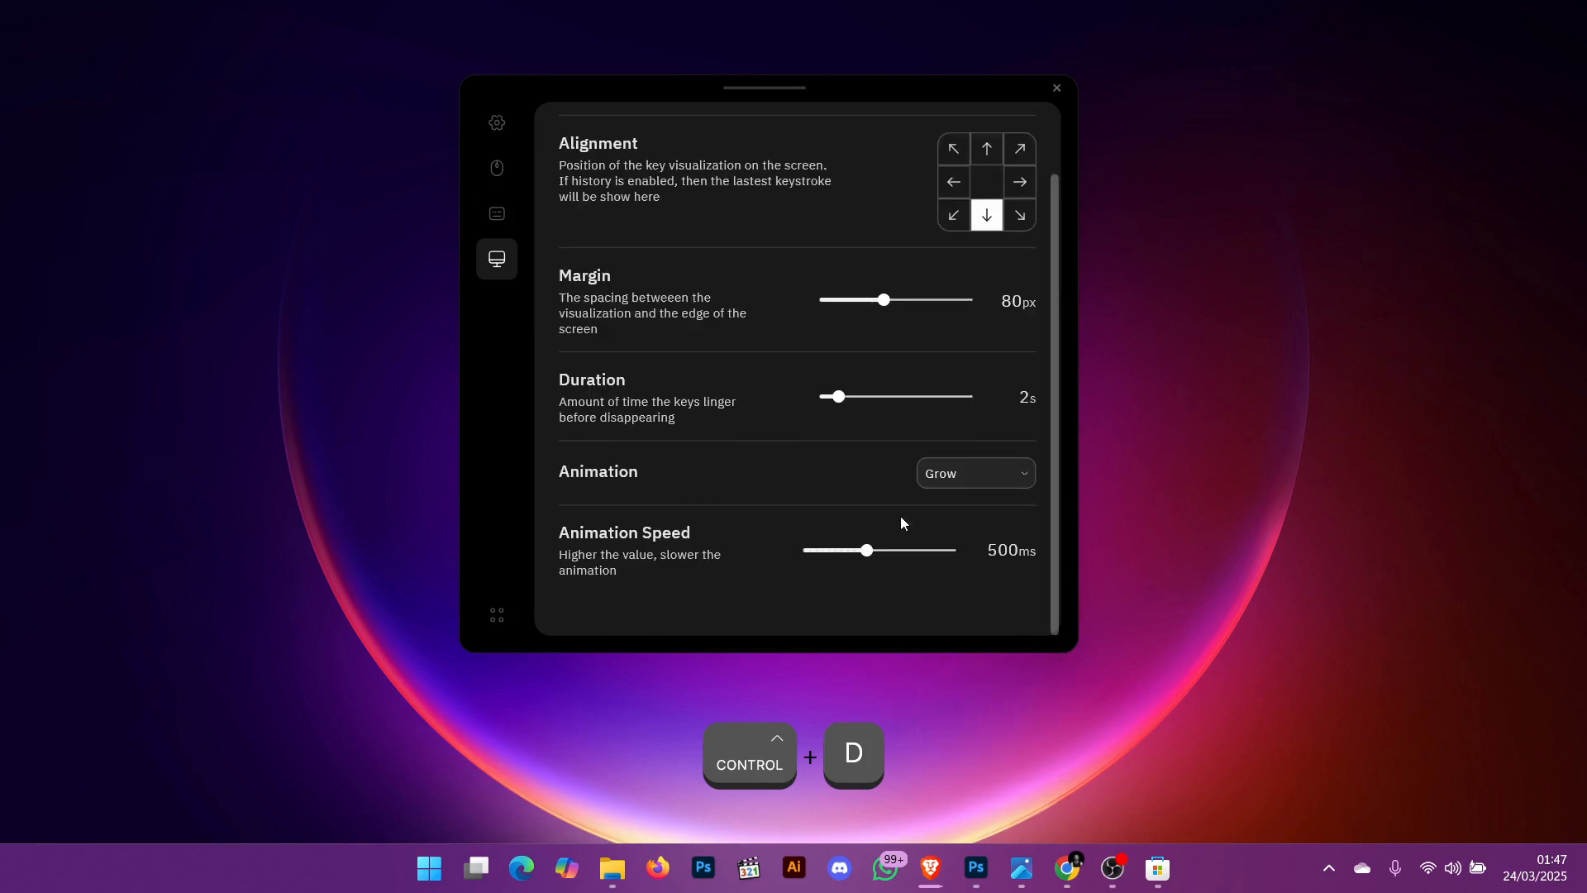
pyautogui.click(843, 556)
pyautogui.click(837, 556)
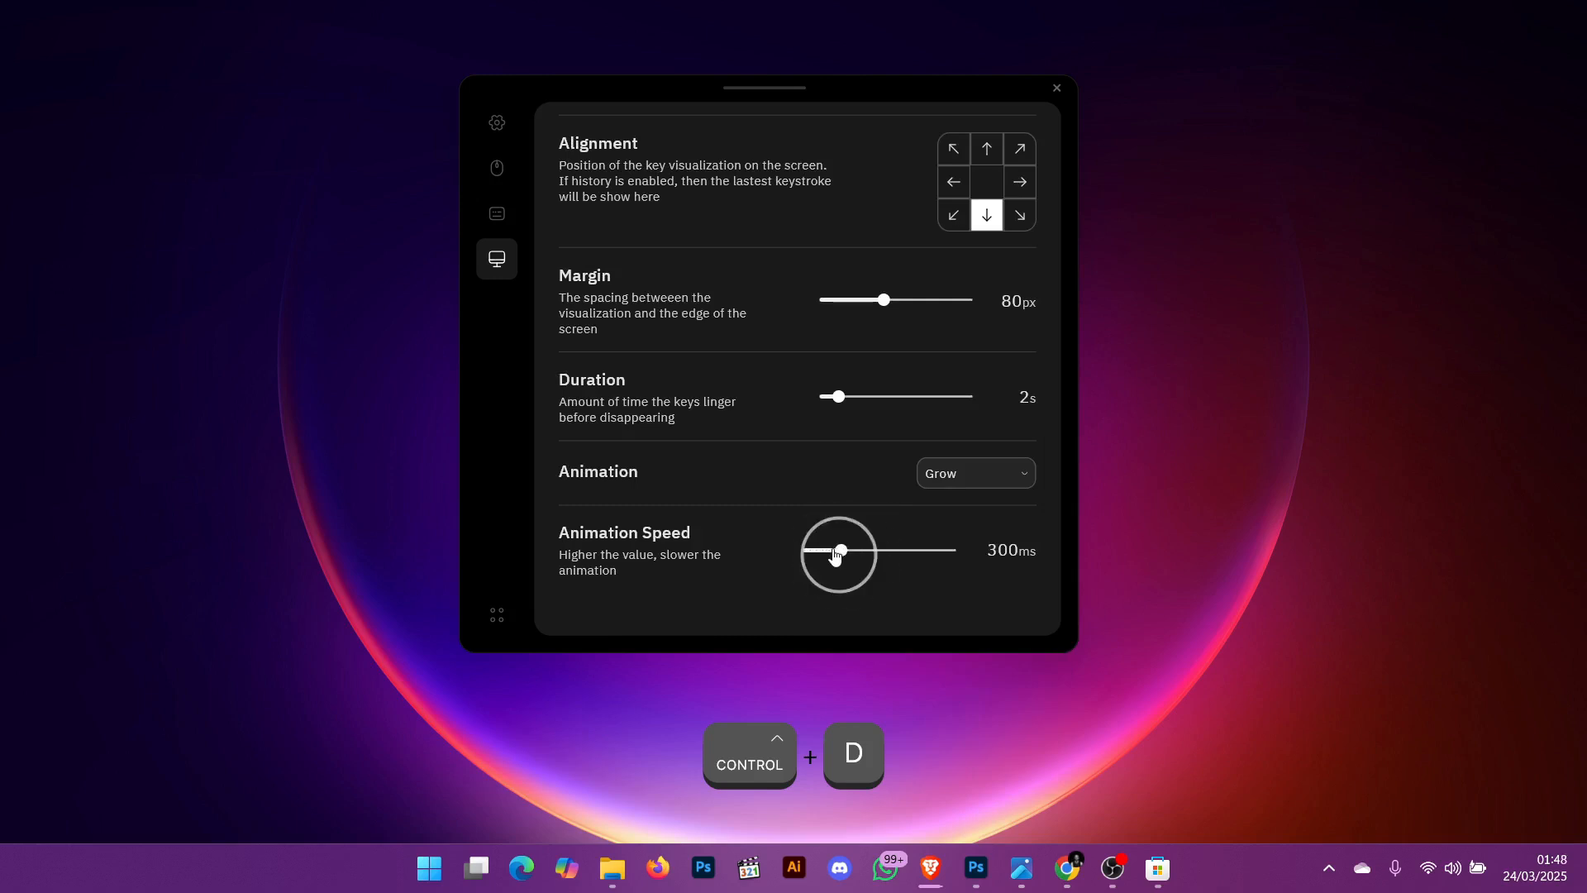
pyautogui.click(836, 556)
pyautogui.click(830, 556)
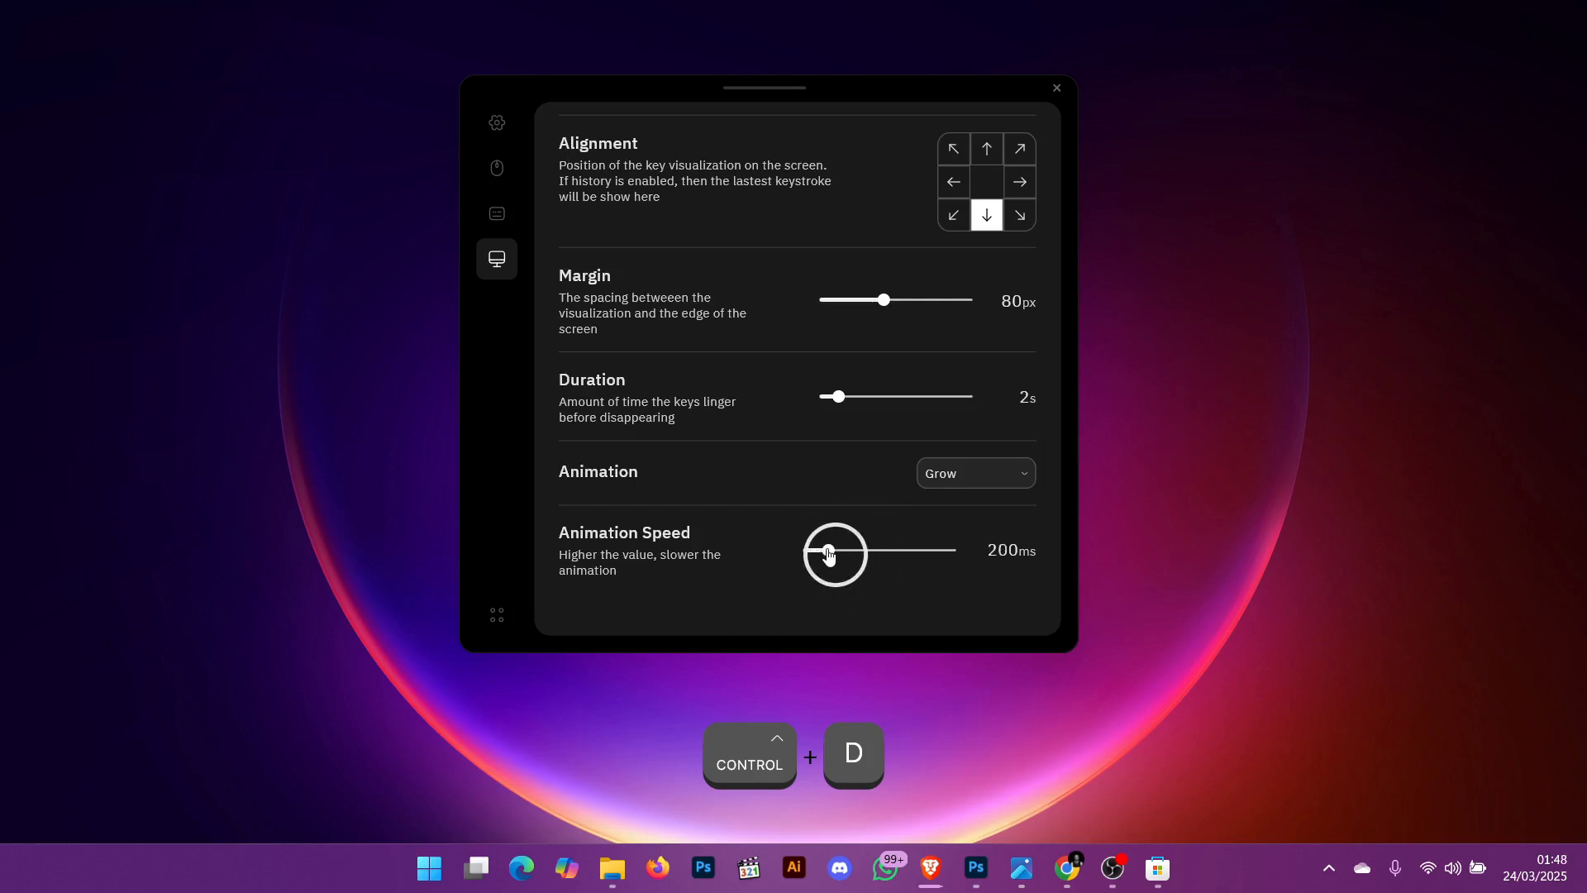
pyautogui.click(829, 553)
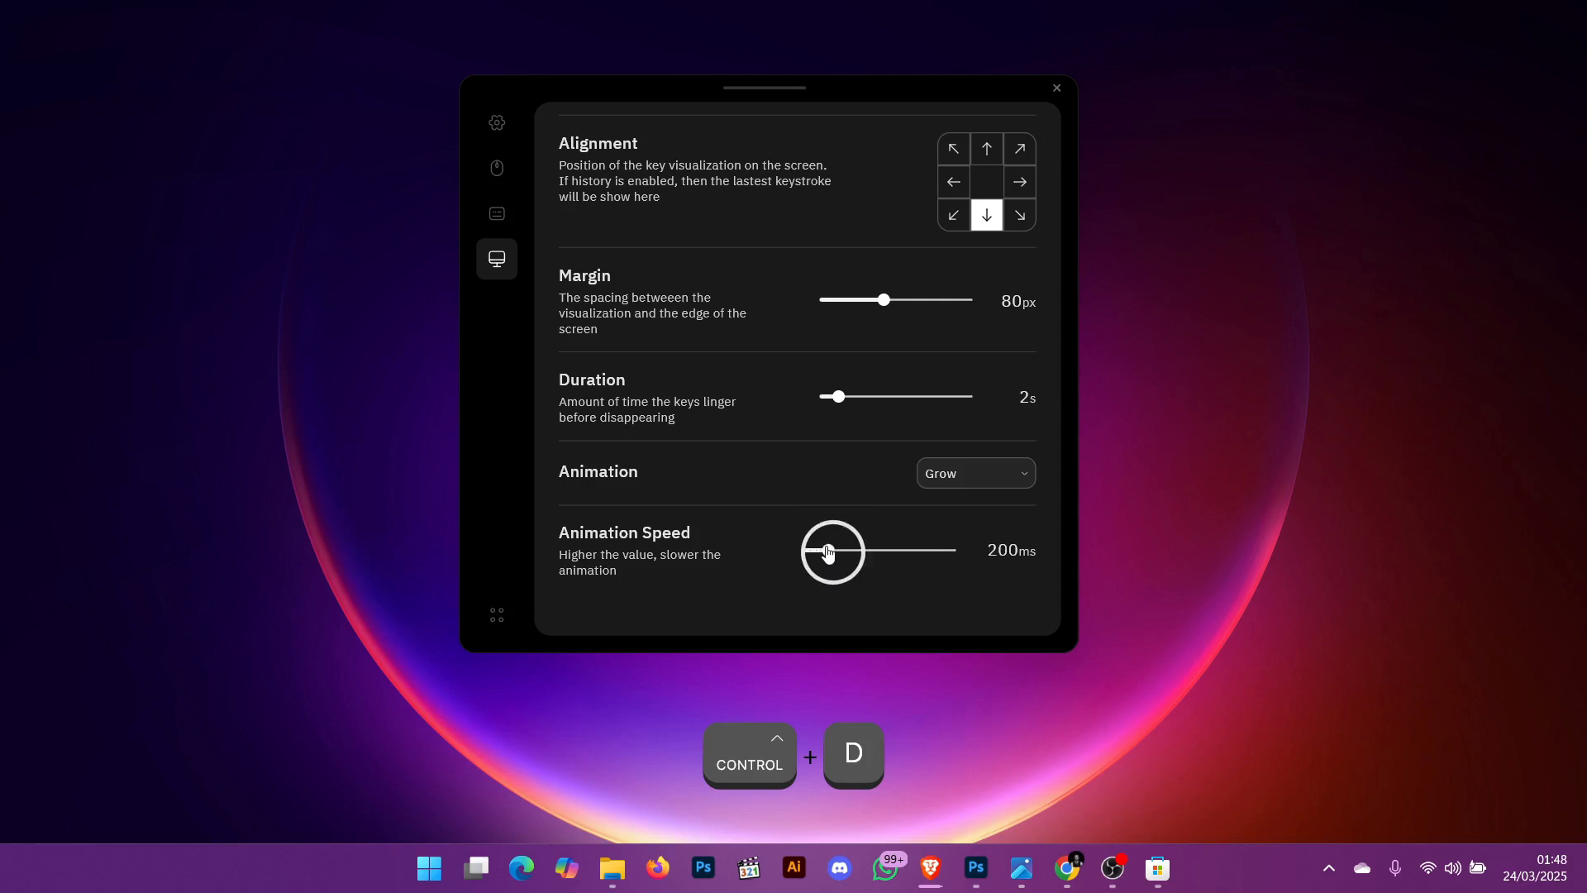
# Review the Color, Border, Background and Typography sections of the keystroke appearance settings
pyautogui.scroll(2, 877, 455)
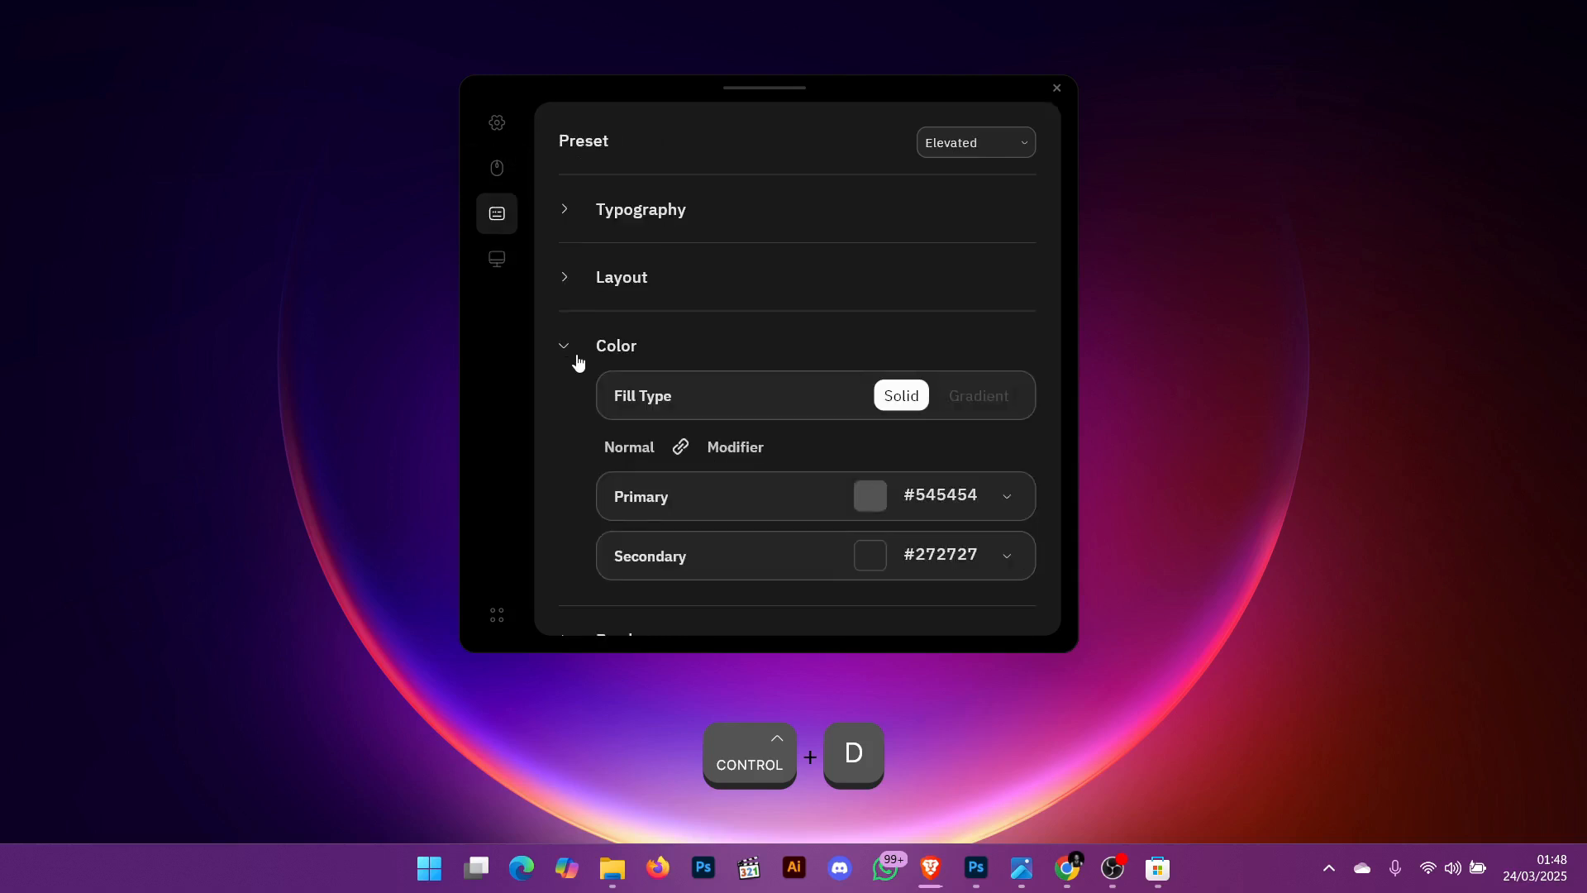
pyautogui.click(578, 346)
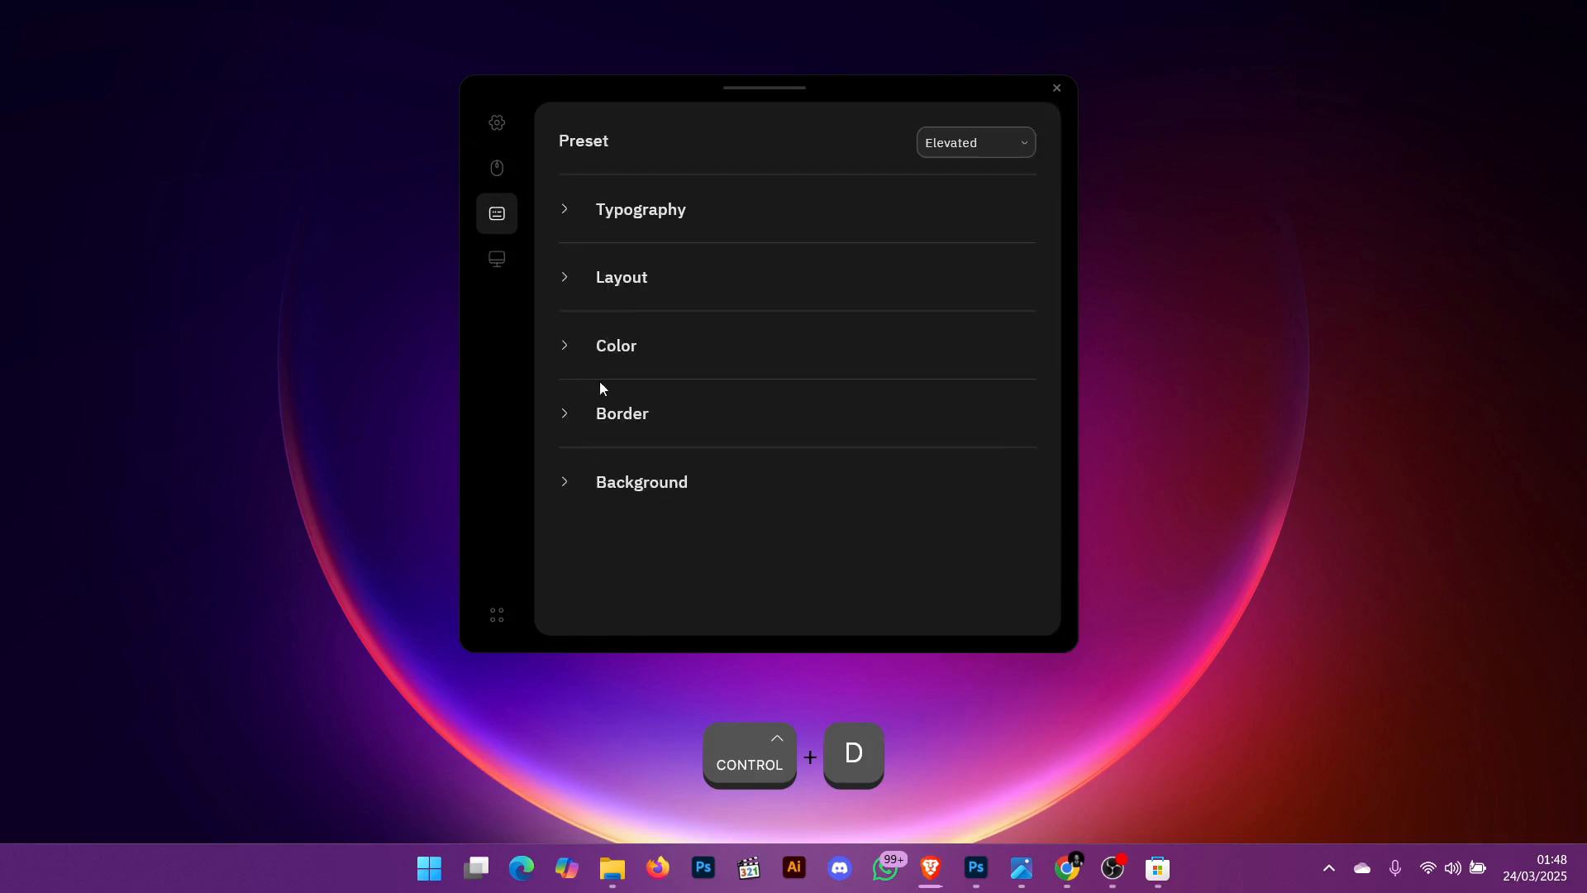
pyautogui.click(579, 414)
pyautogui.click(579, 413)
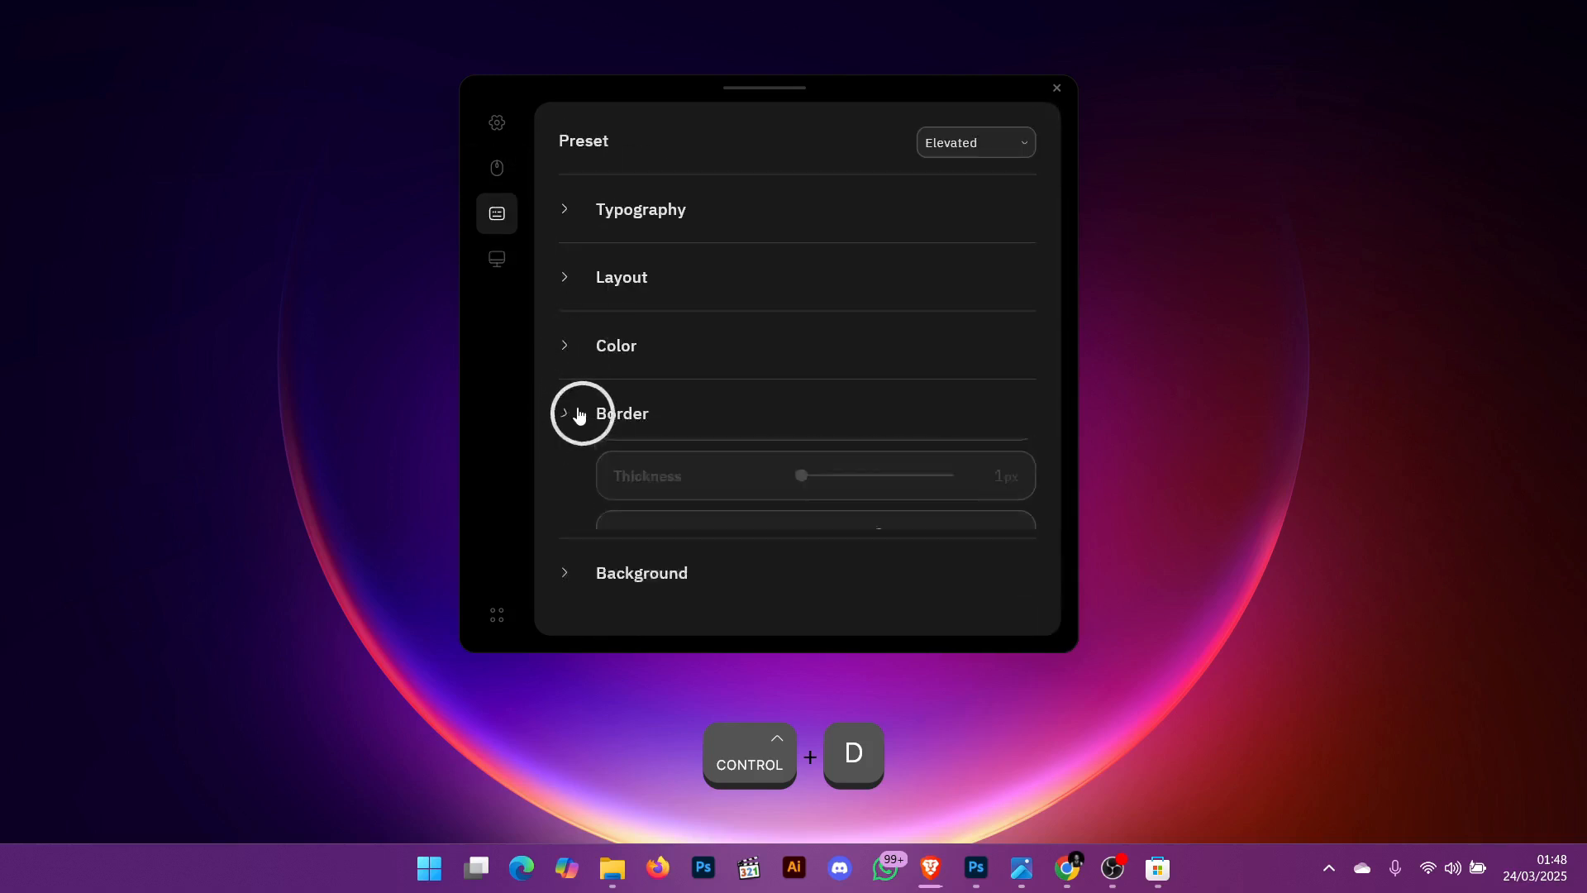
pyautogui.click(568, 490)
pyautogui.click(568, 489)
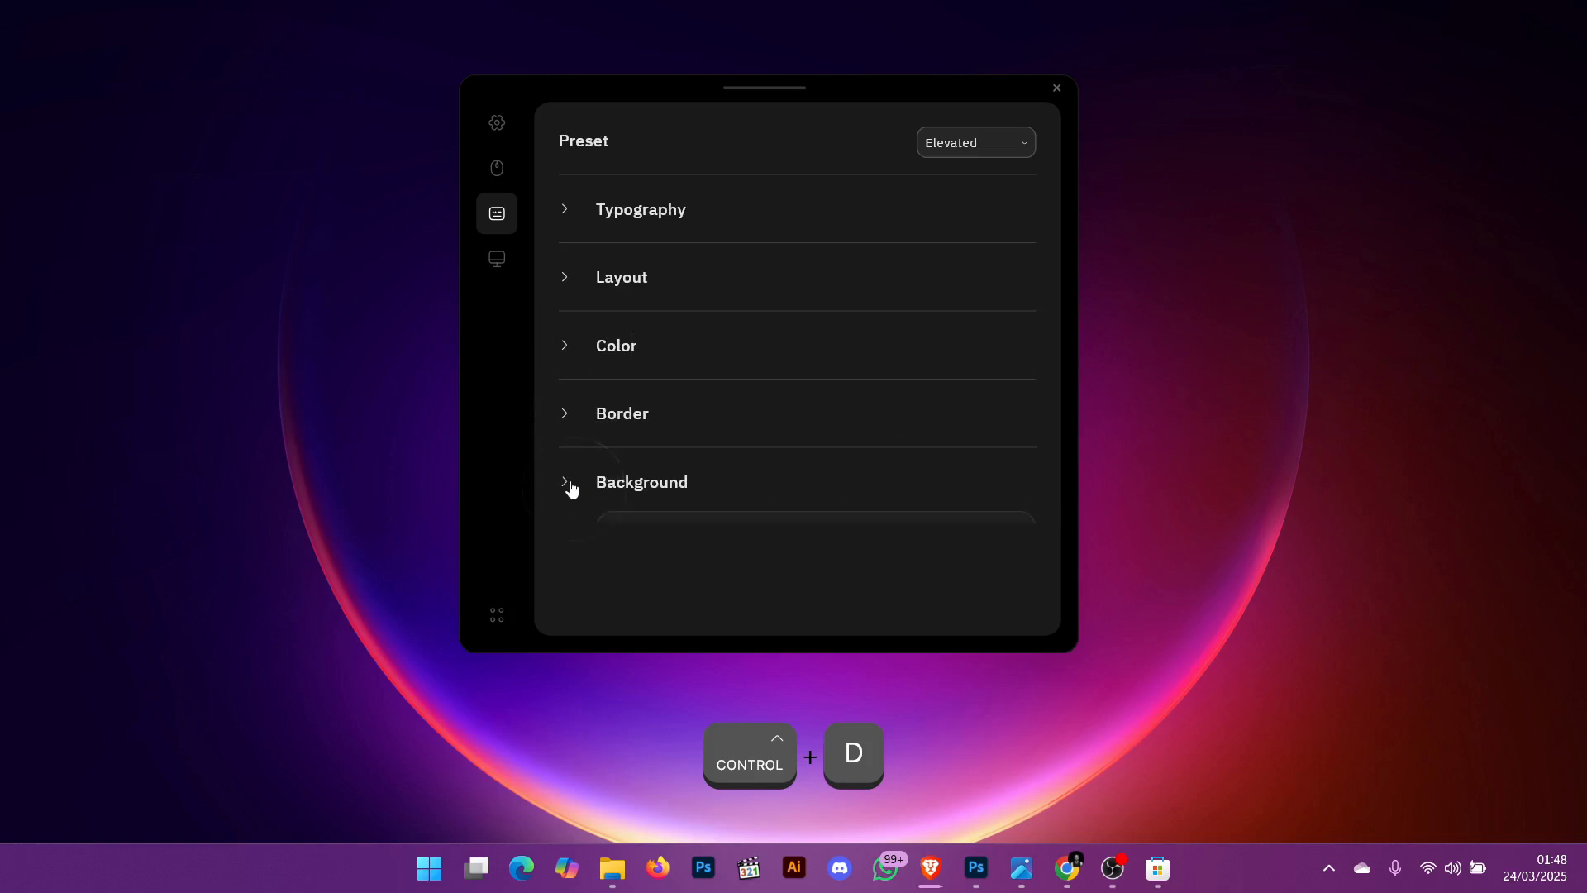
pyautogui.click(574, 212)
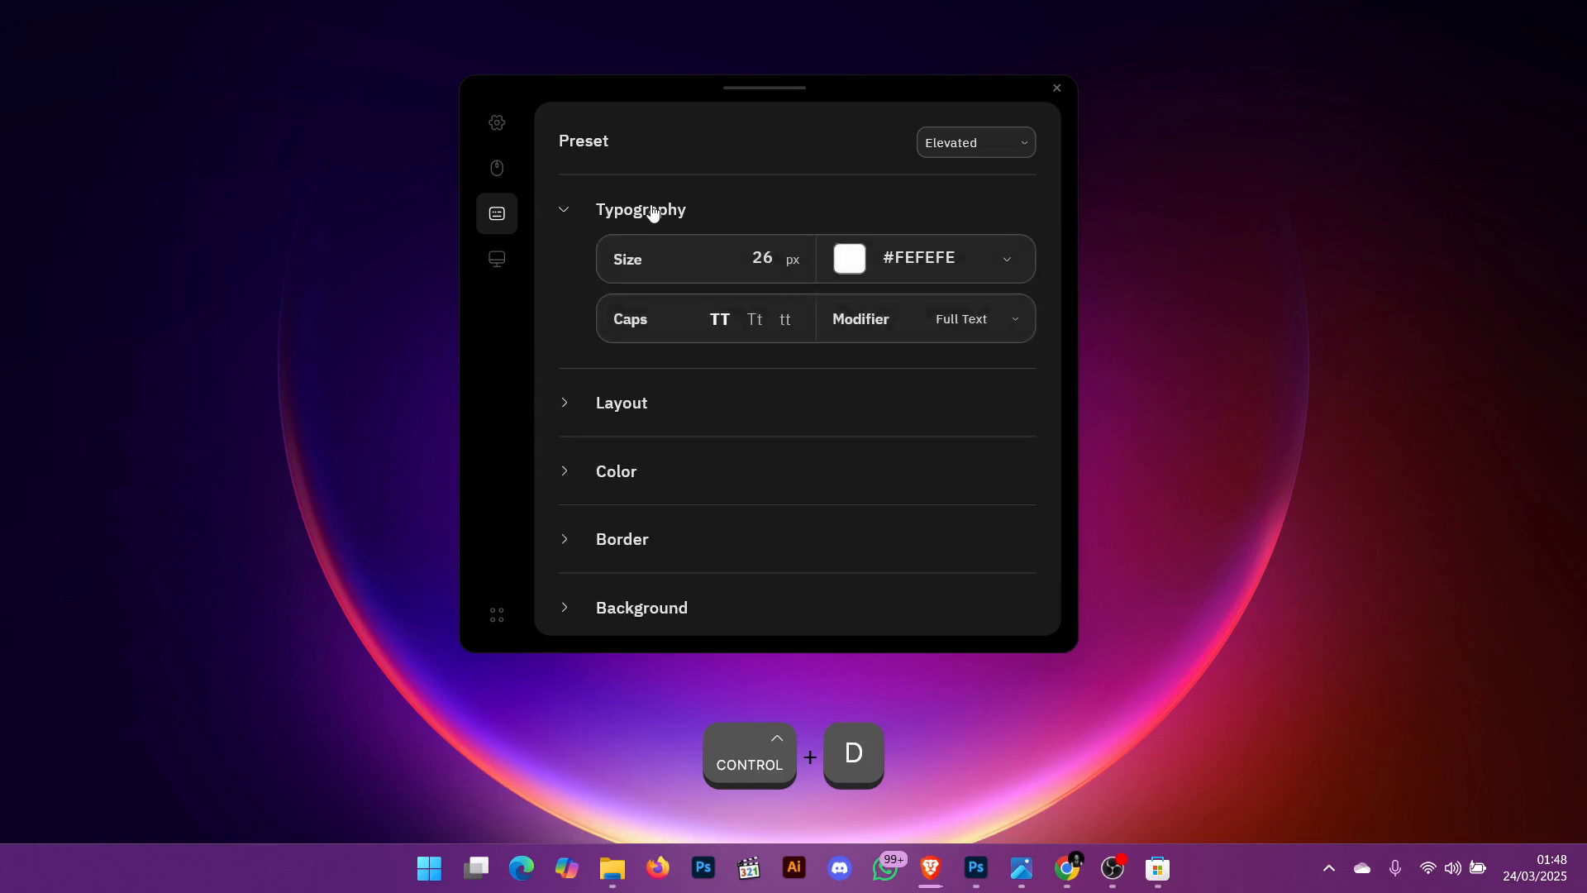